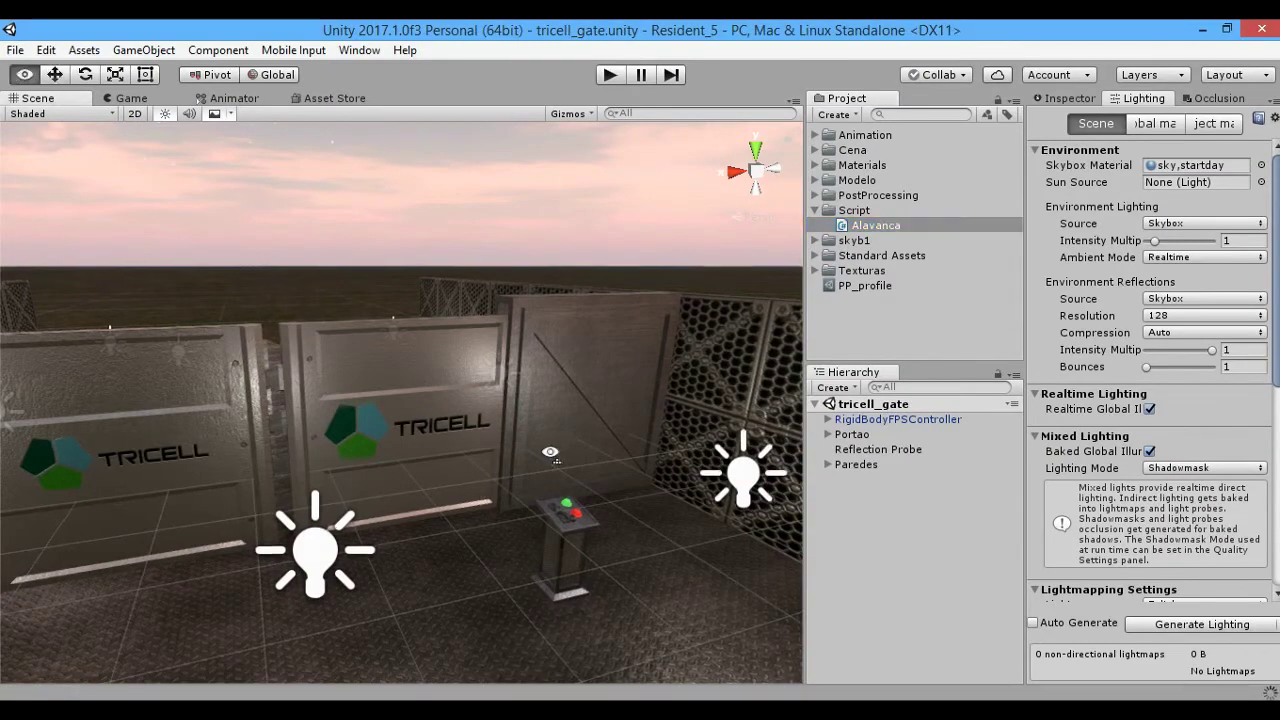
Open the existing Alavanca script from the Script folder in the code editor.
scroll(393, 276, "up", 3)
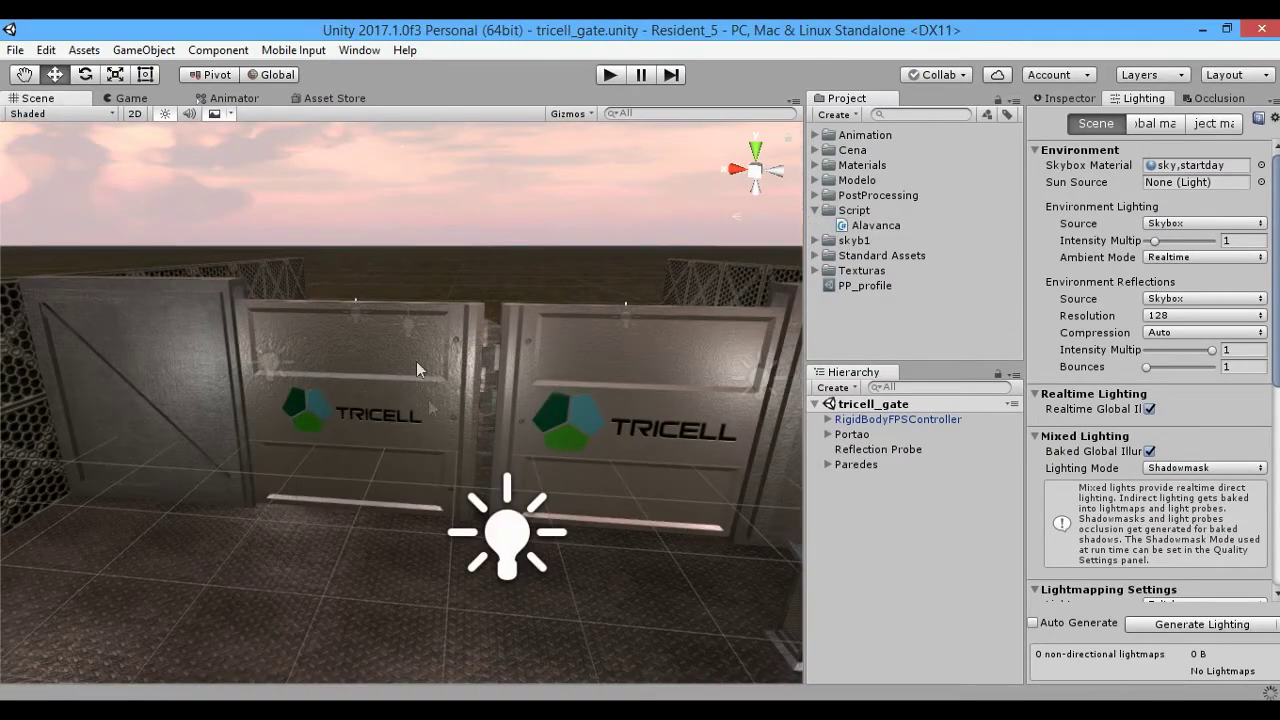
scroll(452, 440, "down", 3)
scroll(532, 472, "up", 2)
scroll(371, 516, "down", 2)
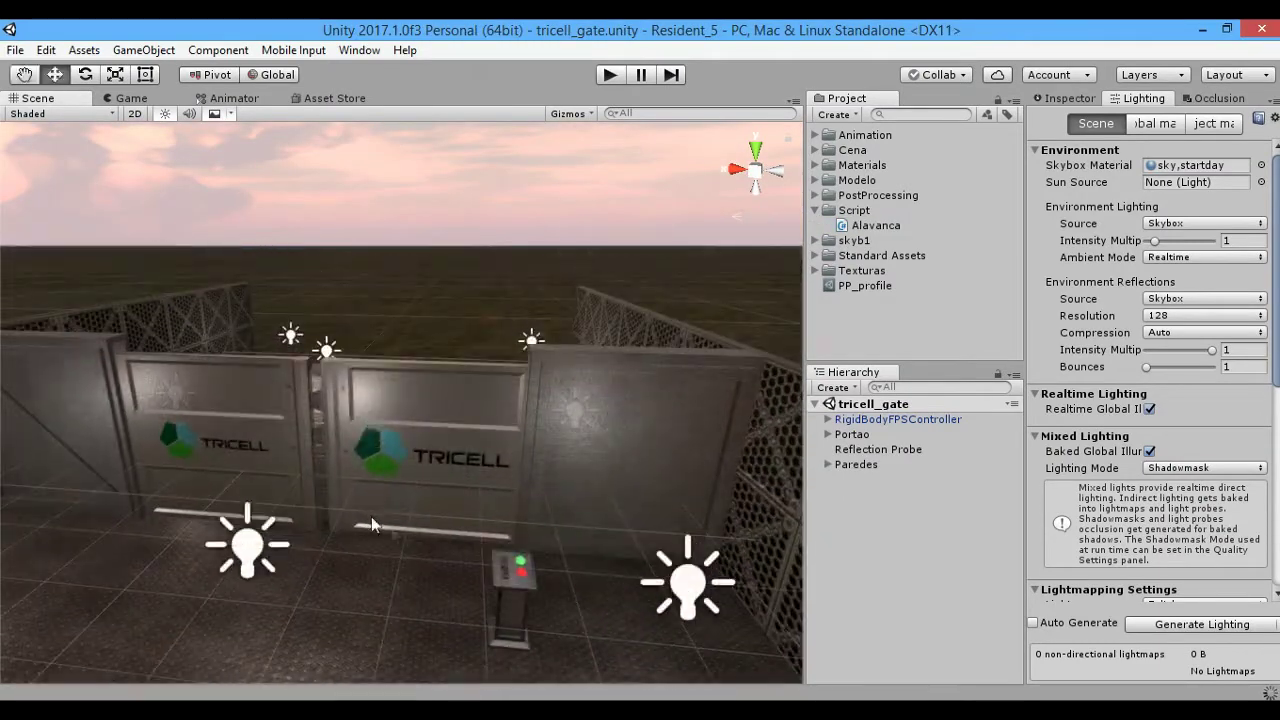
scroll(400, 522, "up", 2)
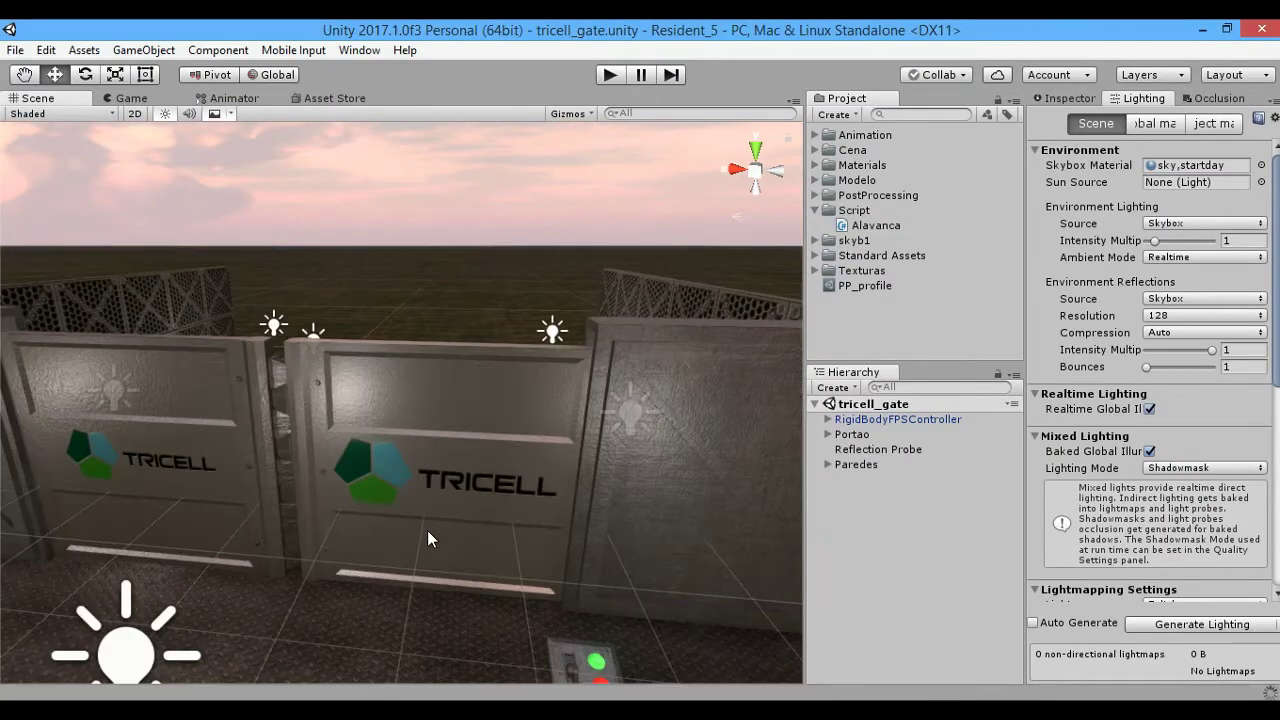
left_click(850, 210)
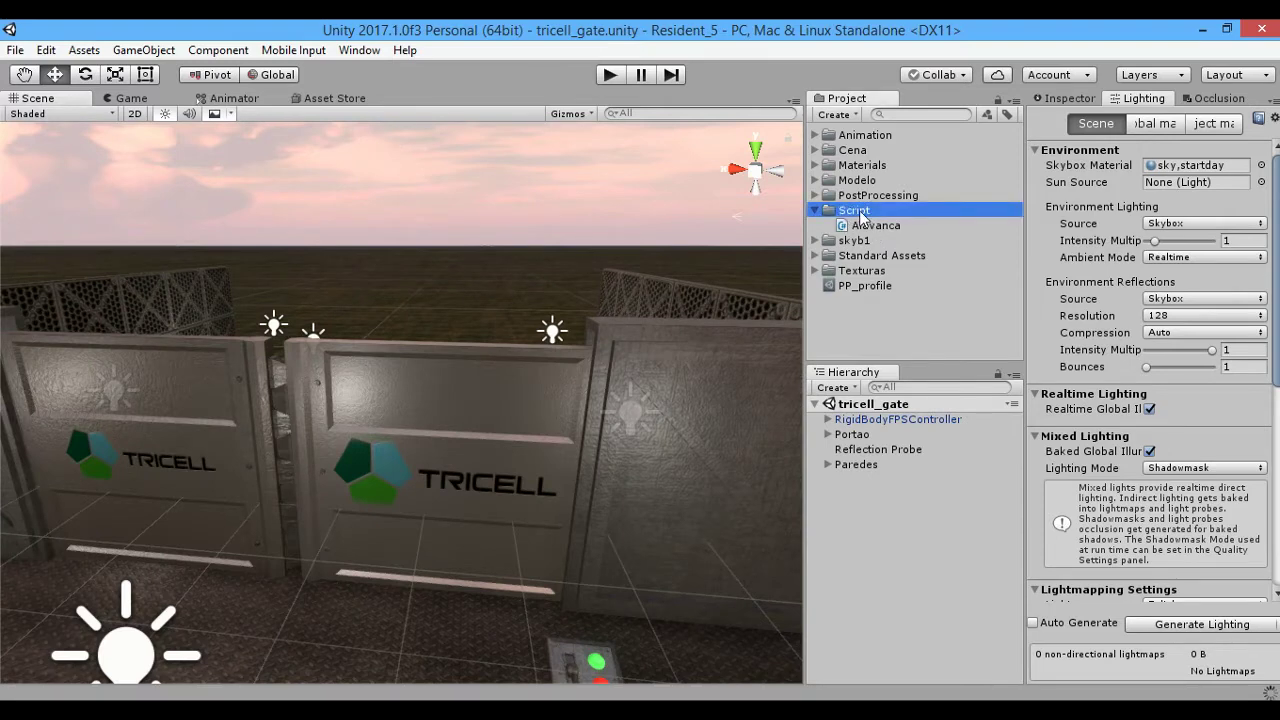
left_click(866, 240)
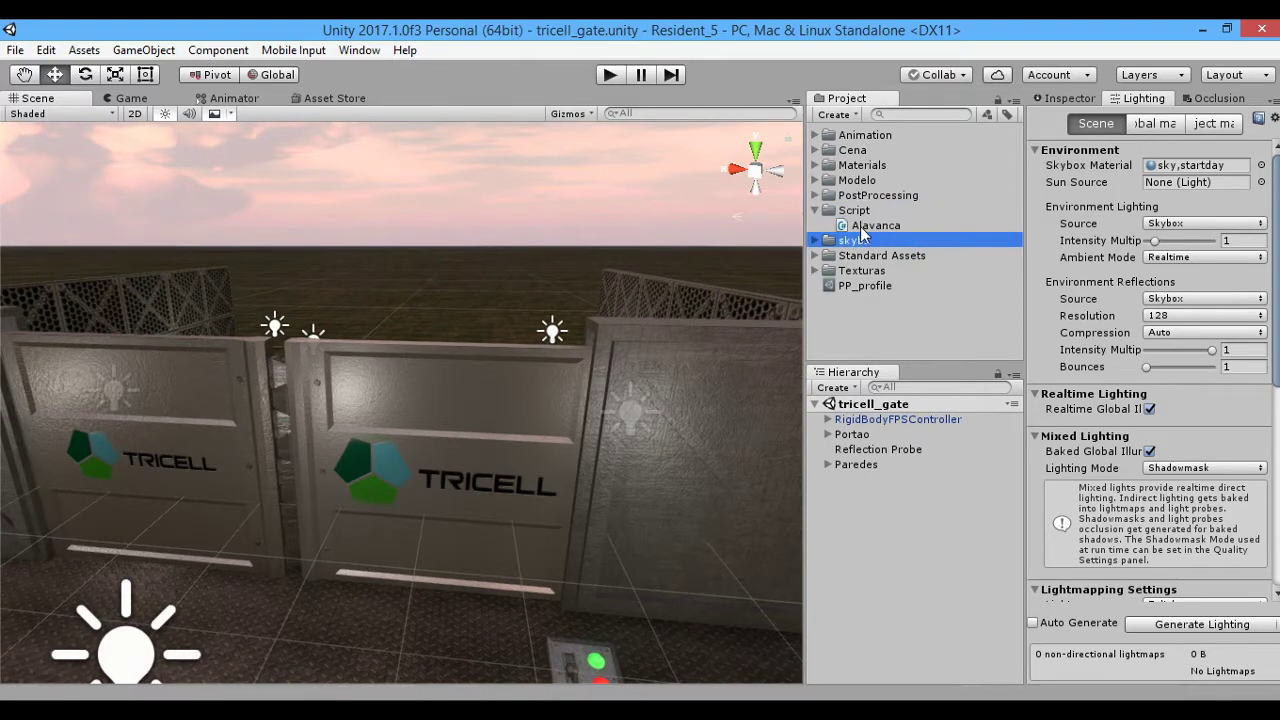
left_click(861, 226)
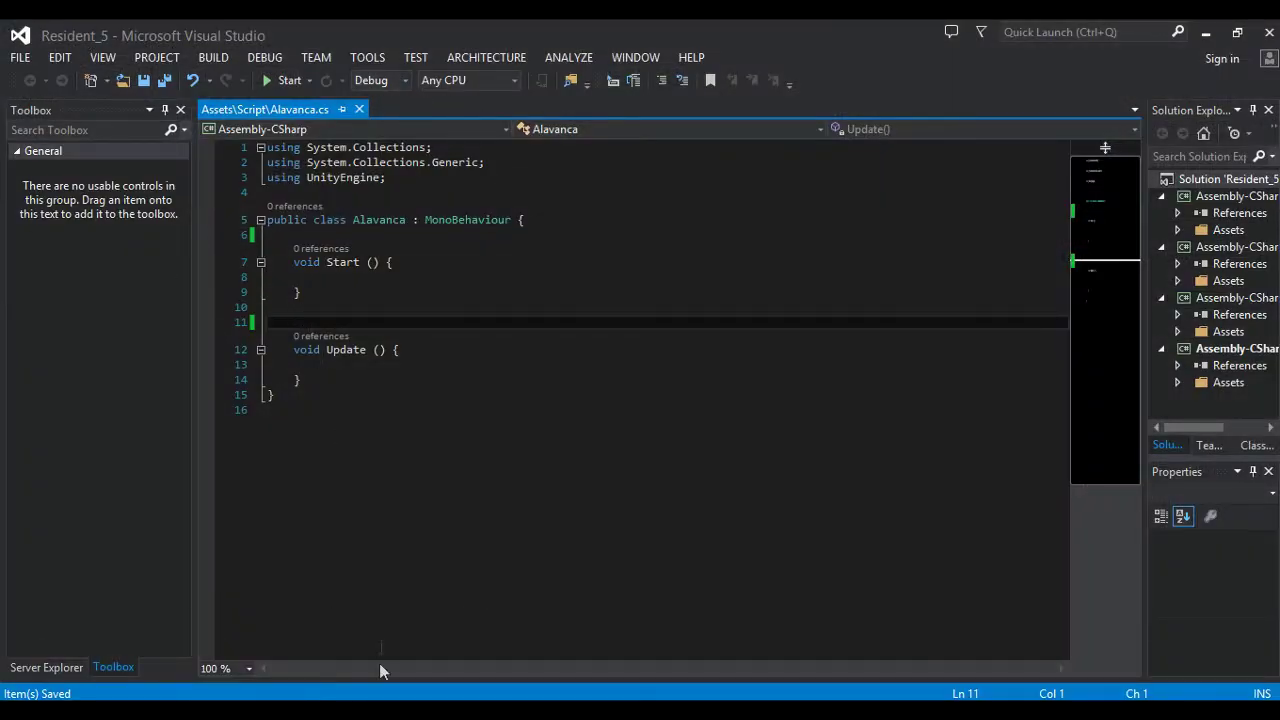
Create a new C# script in the Script folder and name it Portao.
key("alt+Tab")
left_click(870, 213)
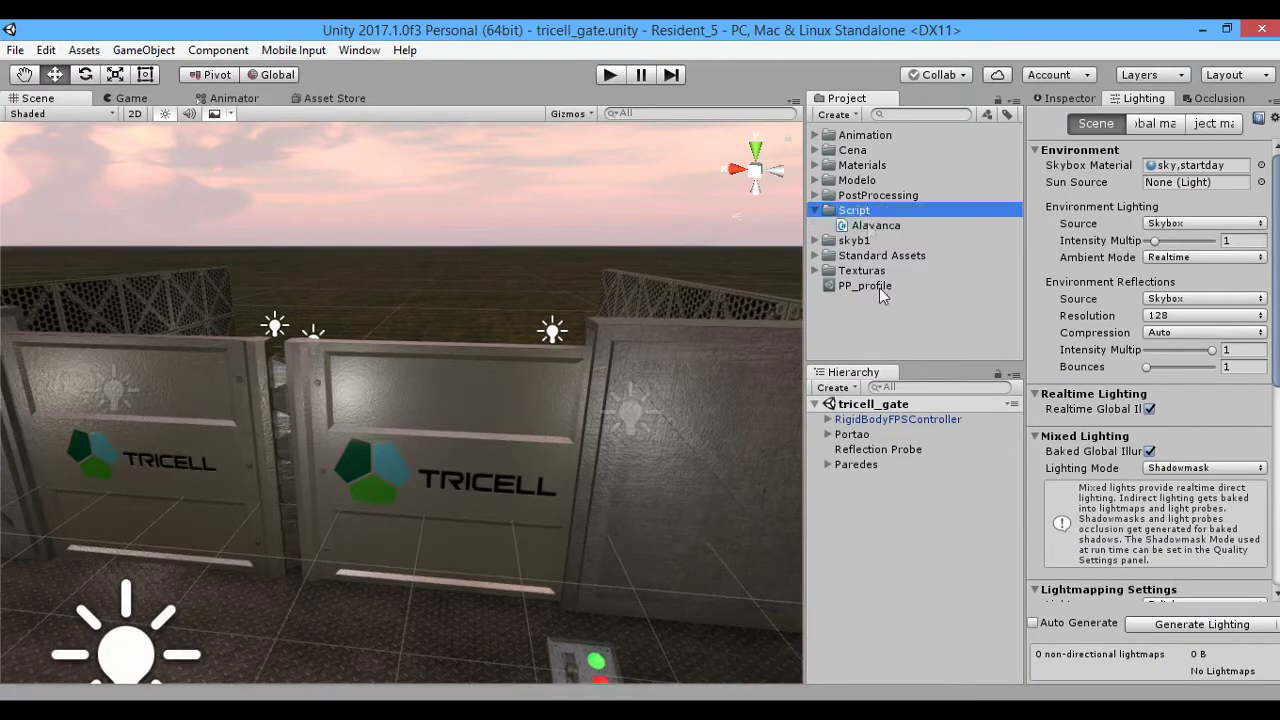
left_click(848, 198)
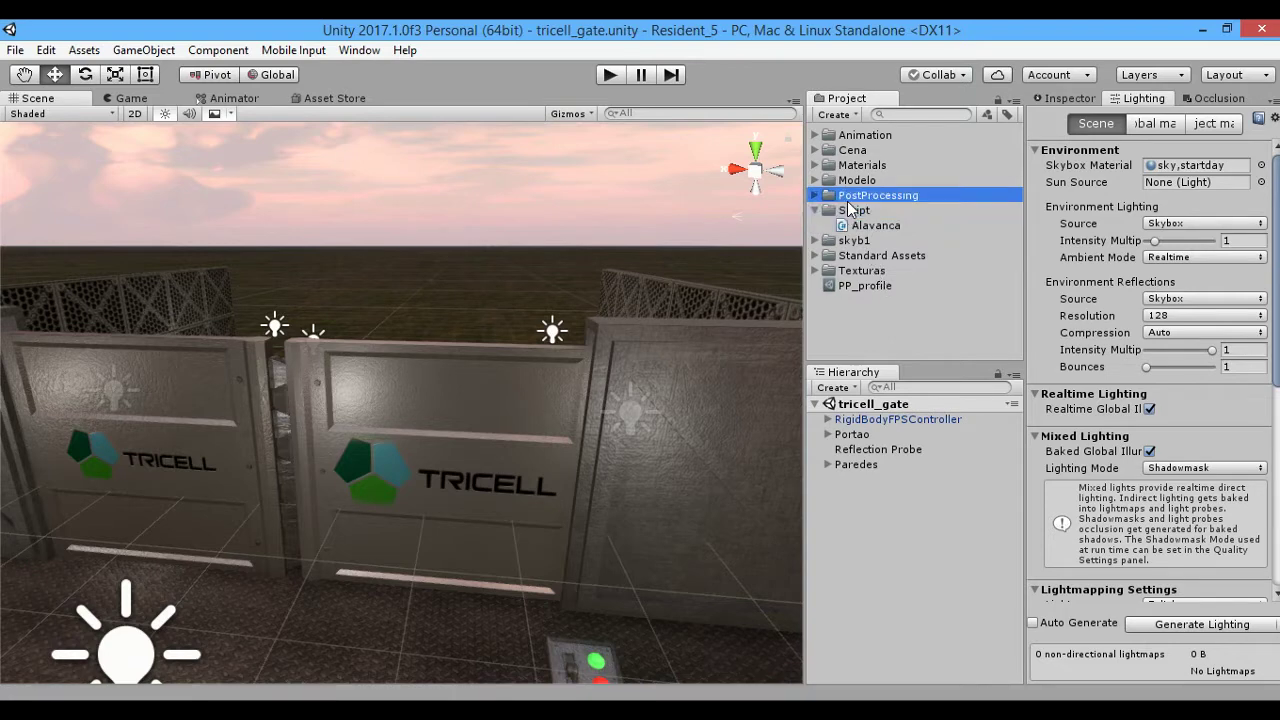
left_click(856, 343)
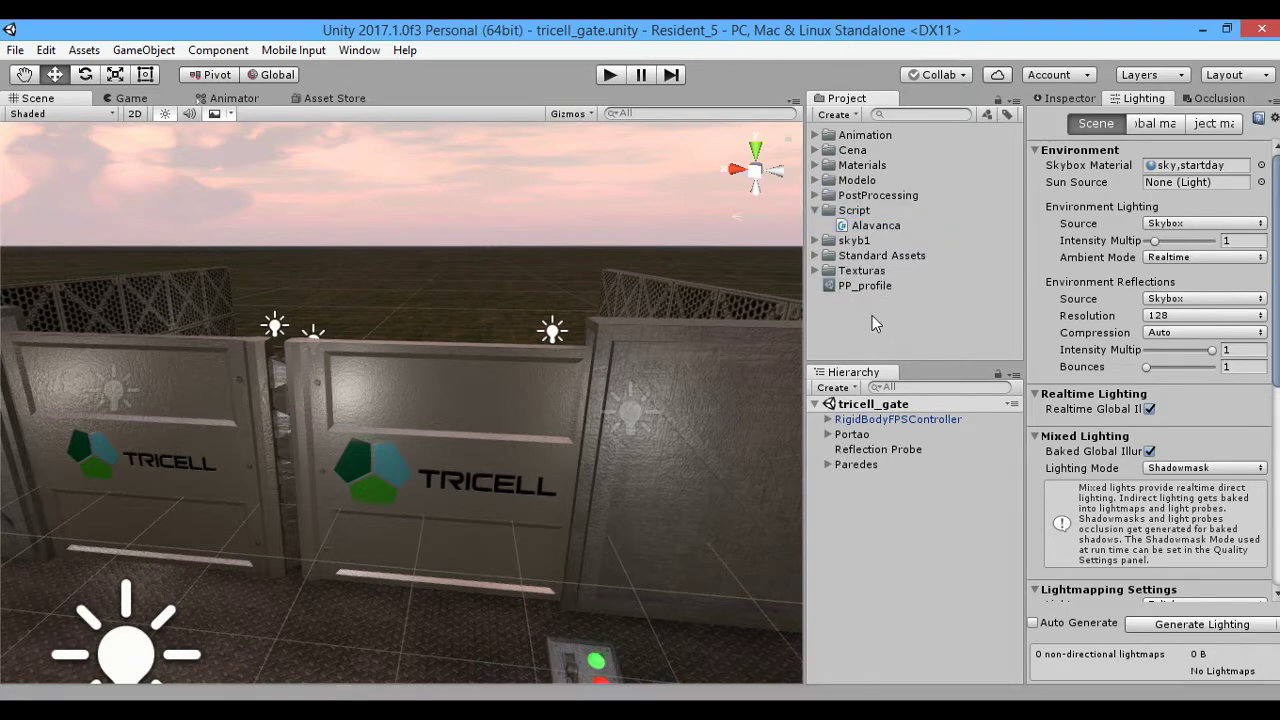
right_click(872, 317)
mouse_move(920, 328)
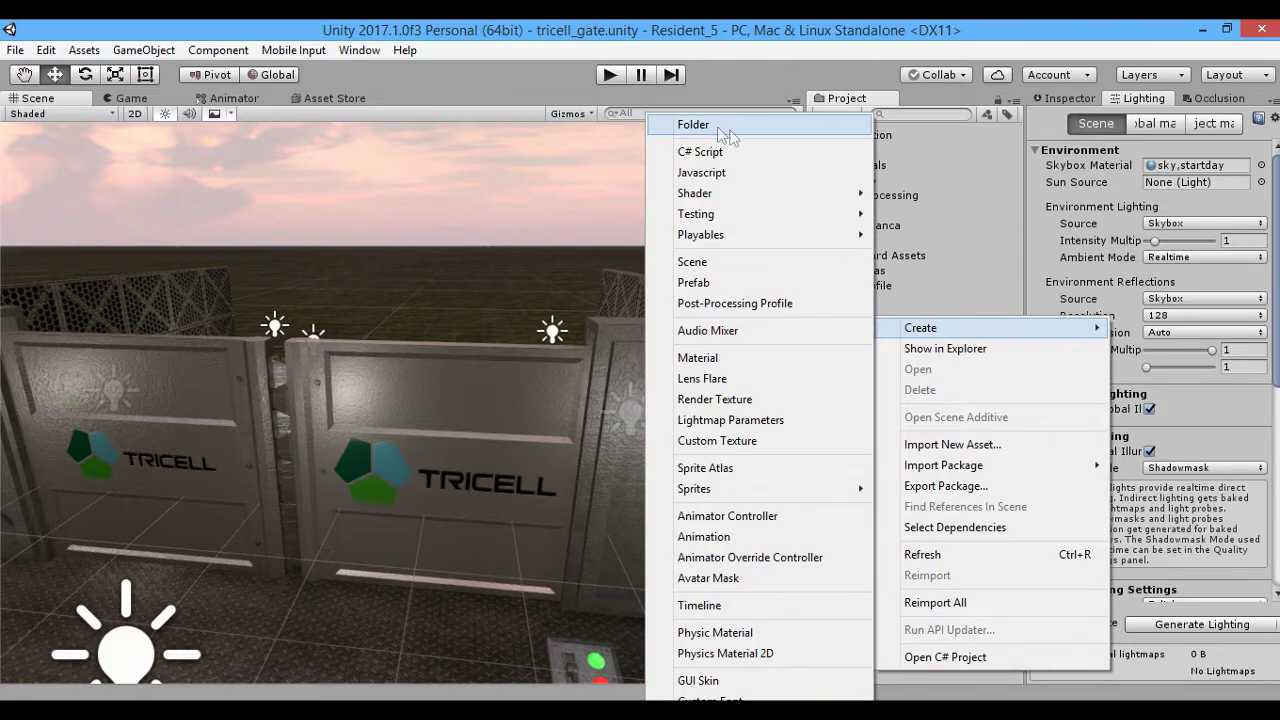
left_click(853, 211)
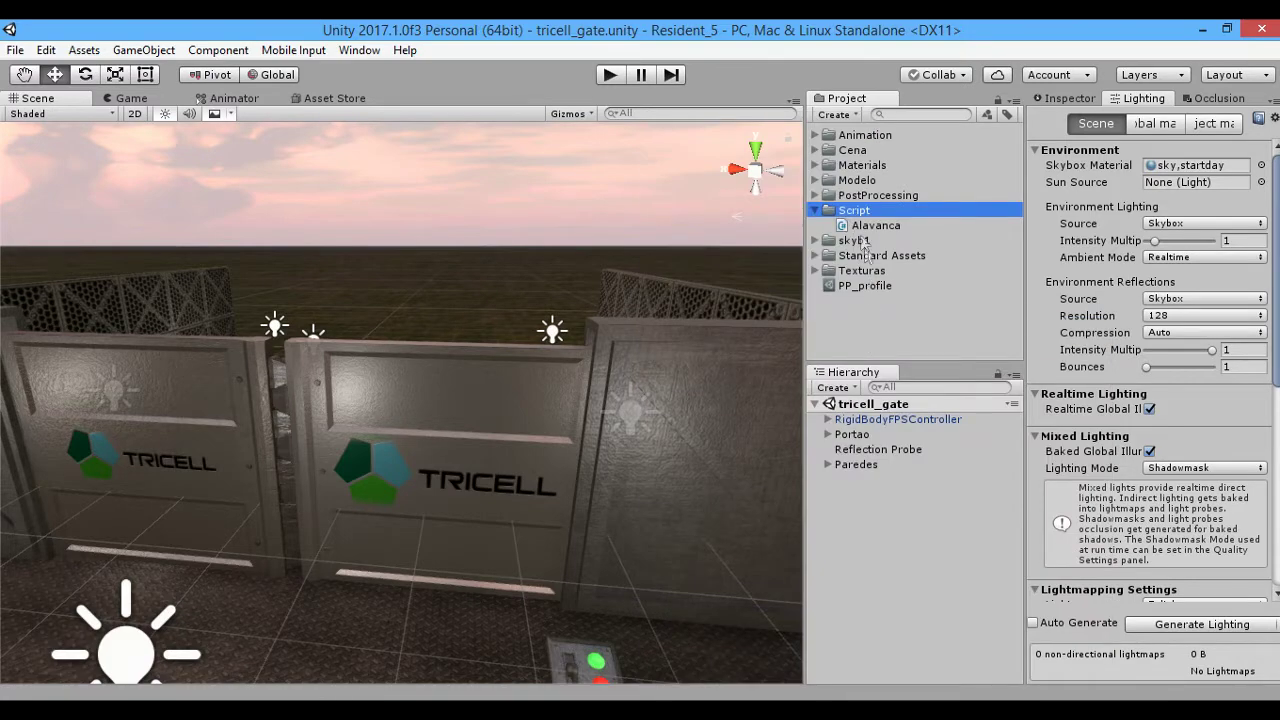
right_click(852, 211)
mouse_move(897, 226)
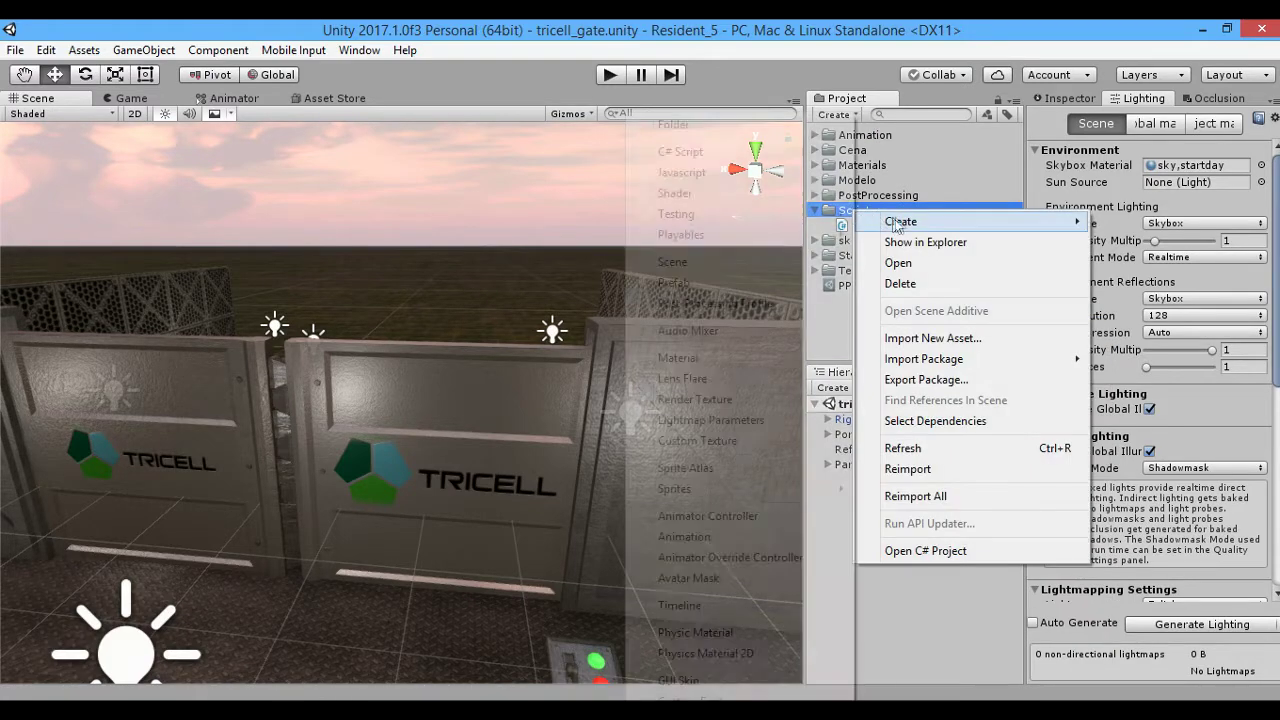
left_click(688, 152)
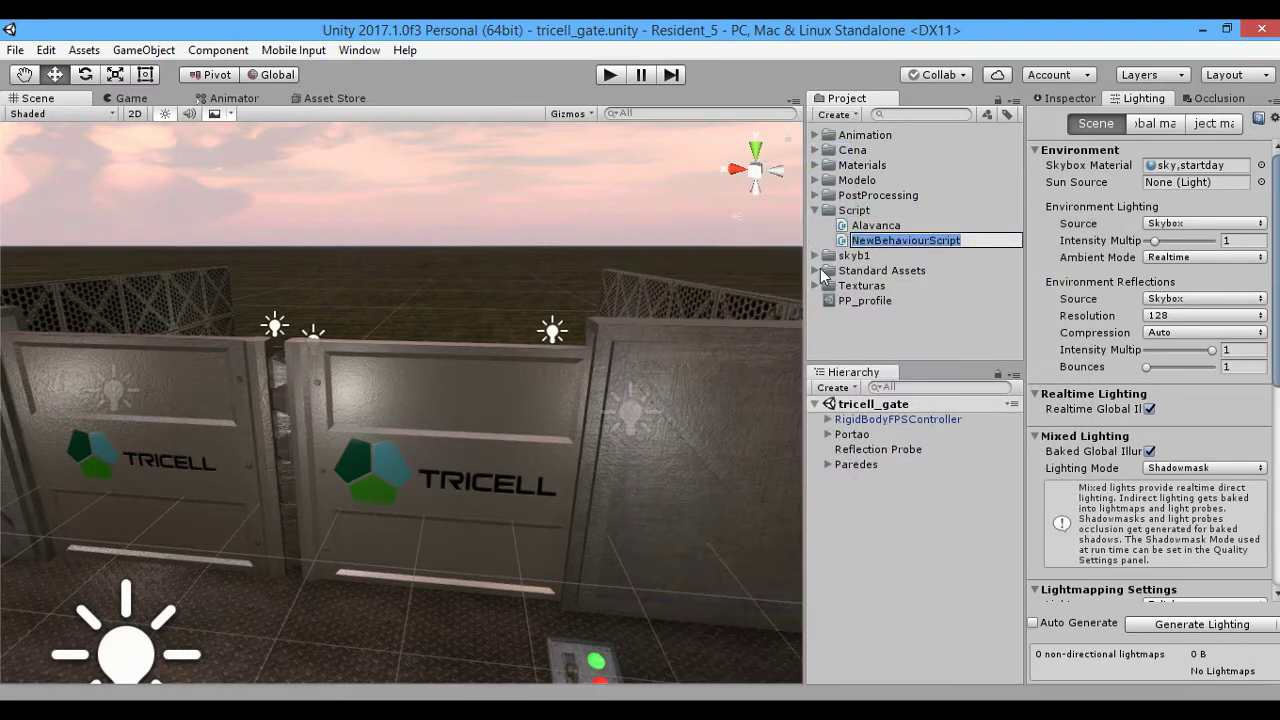
type("Portao")
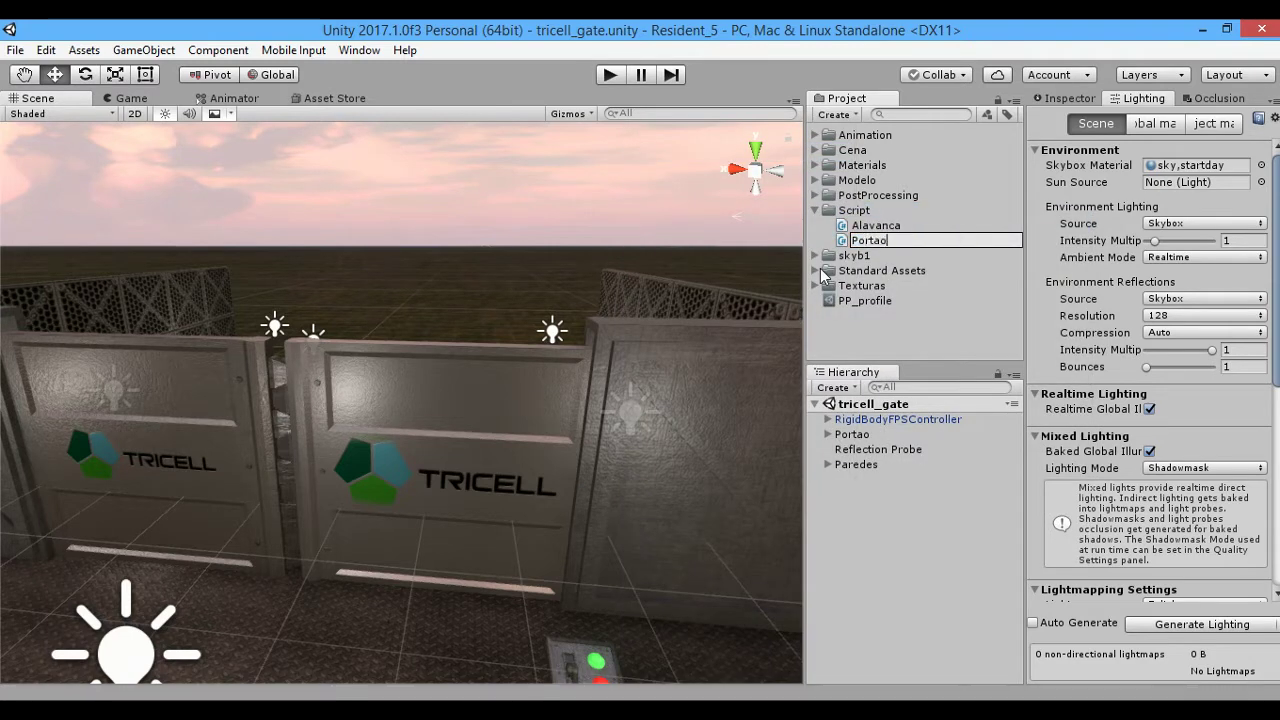
key("Return")
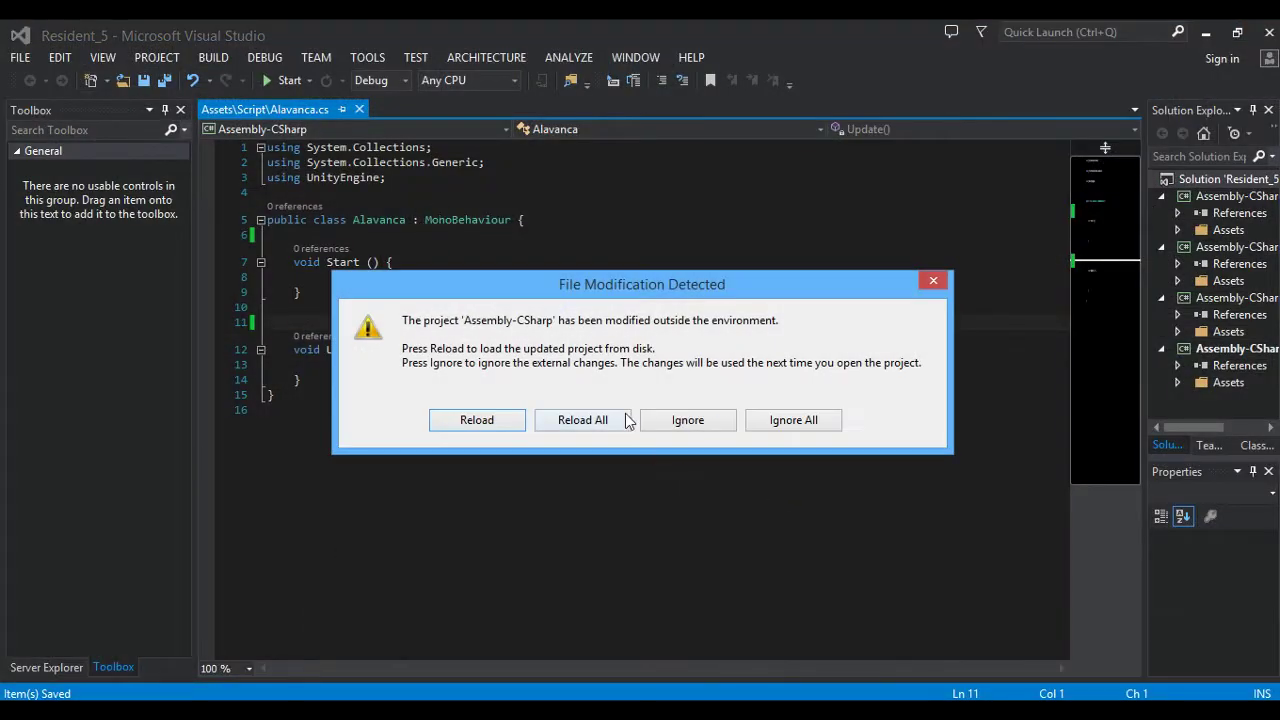
Reload the modified project and declare a saved public GameObject _player field in Alavanca.
left_click(626, 420)
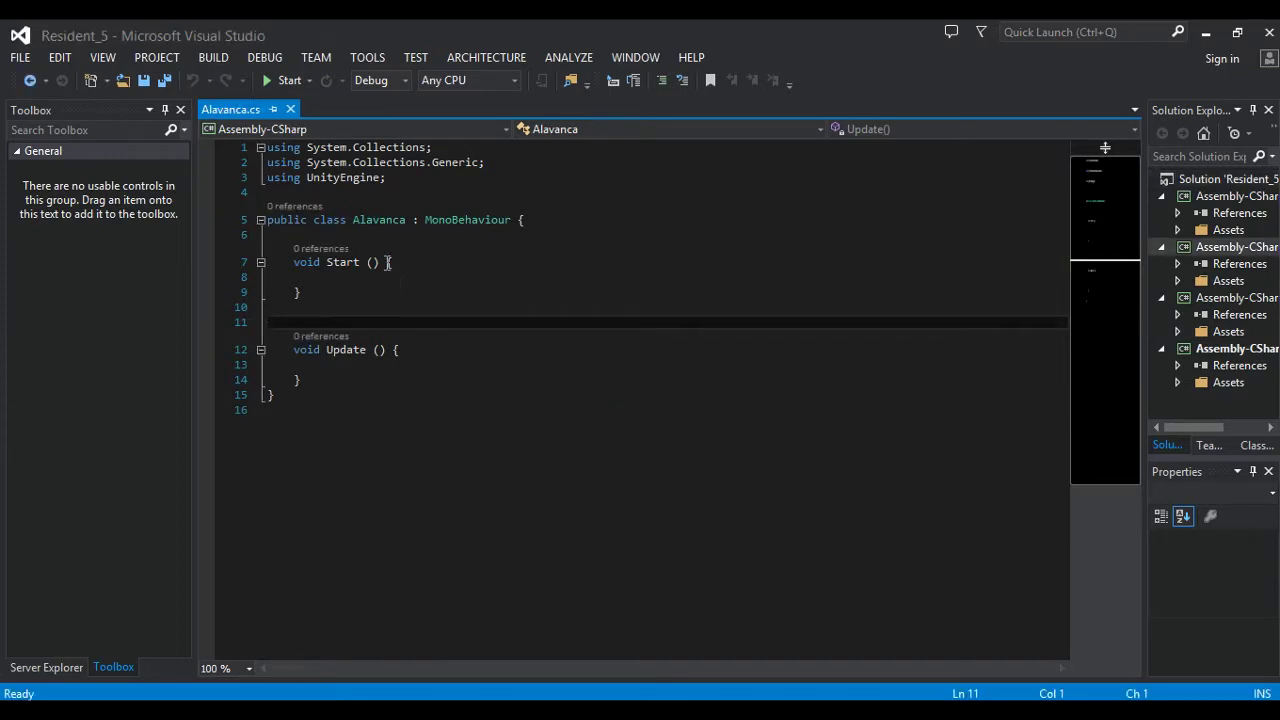
left_click(355, 237)
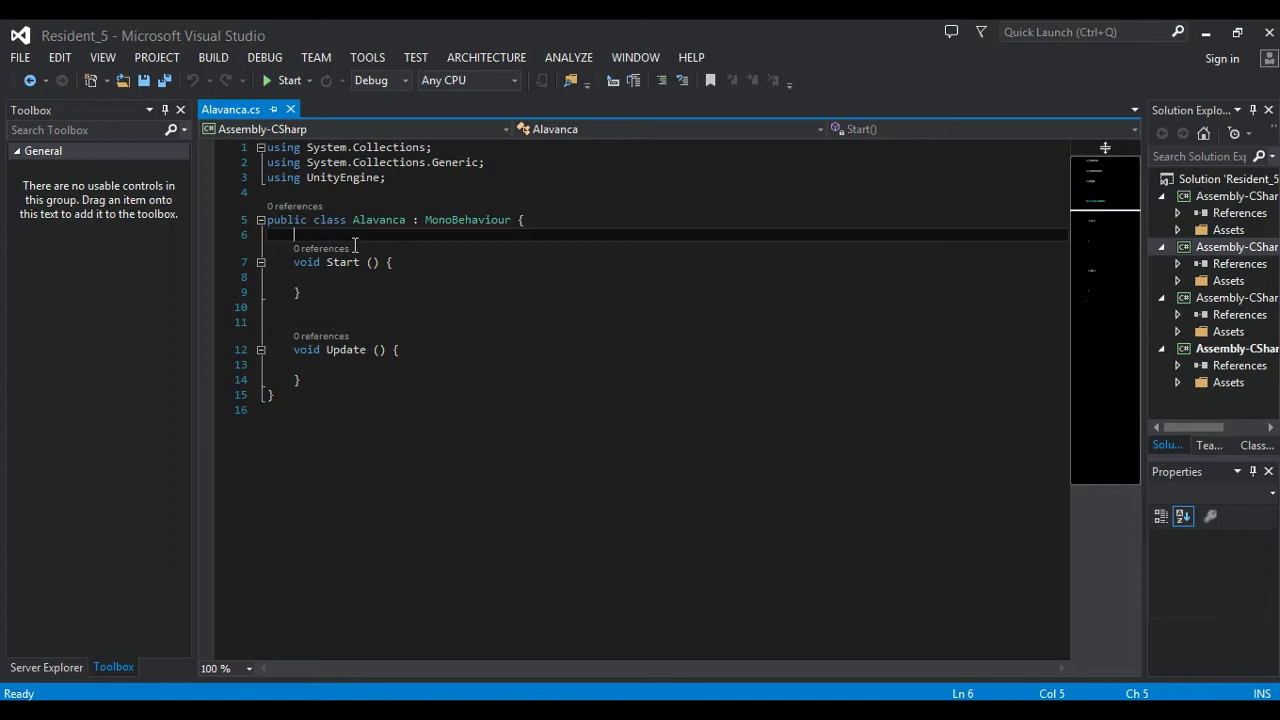
key("Return")
type("public ")
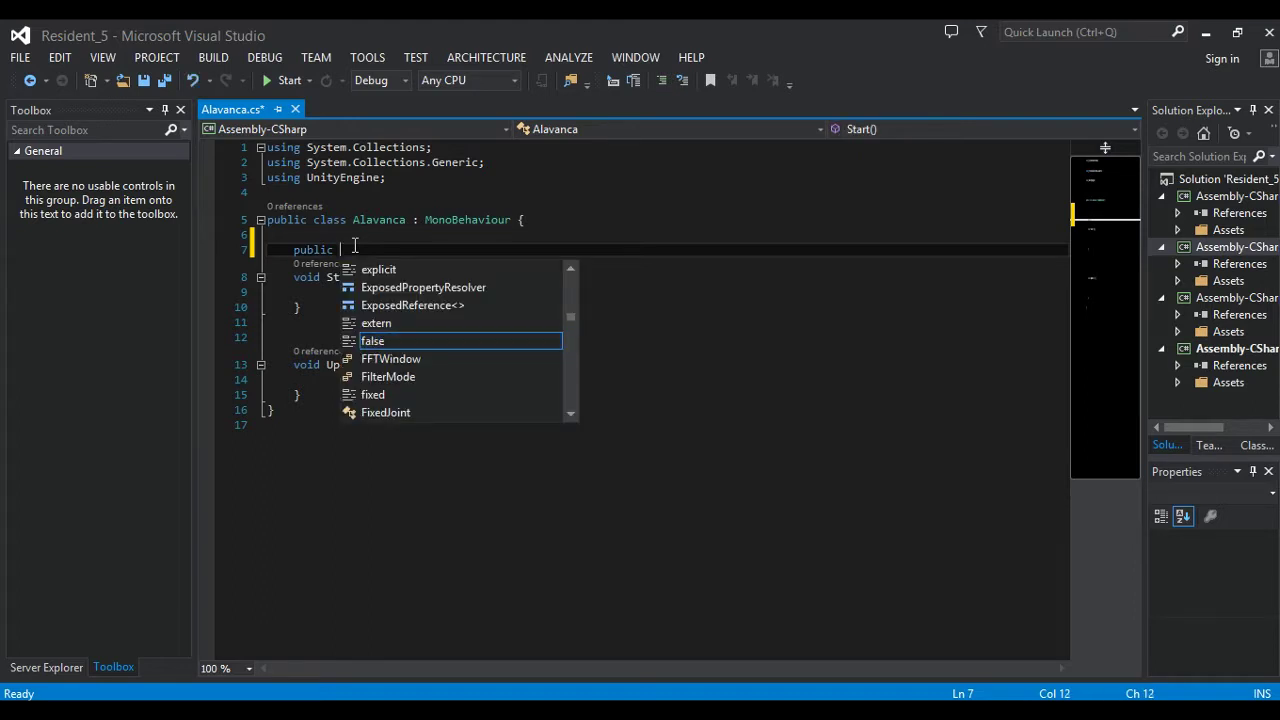
type("Game")
key("Tab")
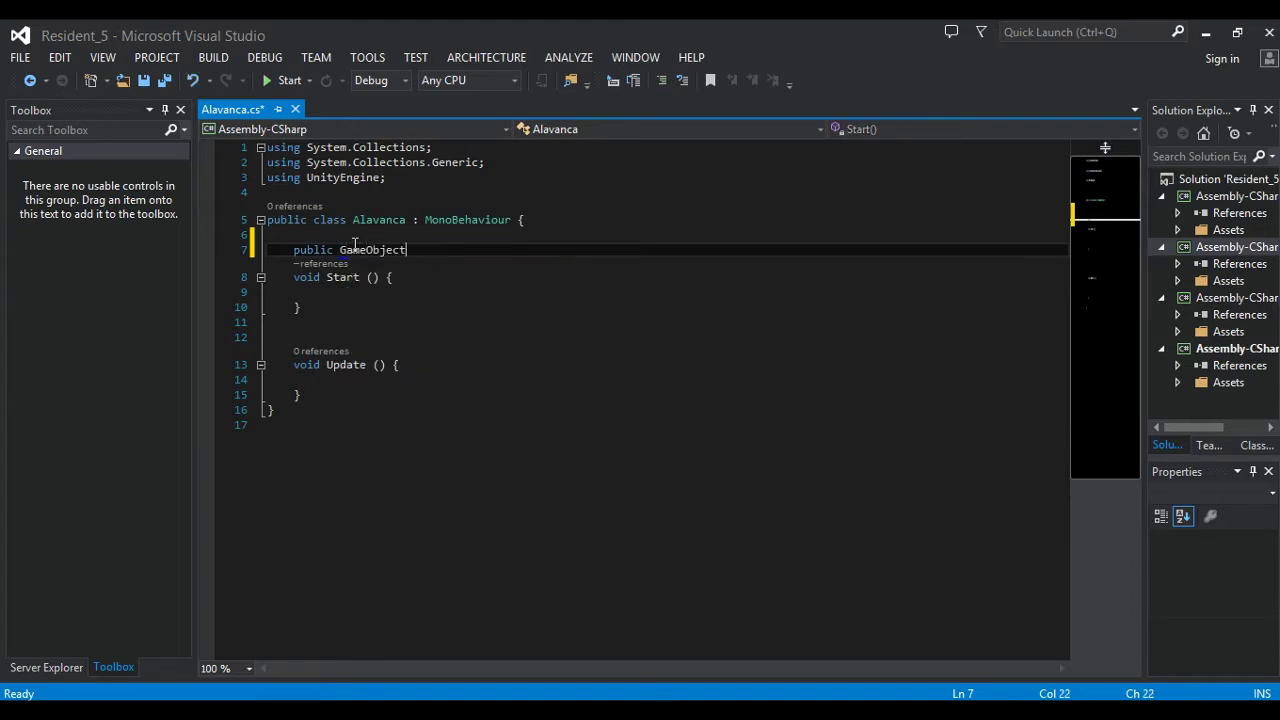
type(" _player;")
key("ctrl+s")
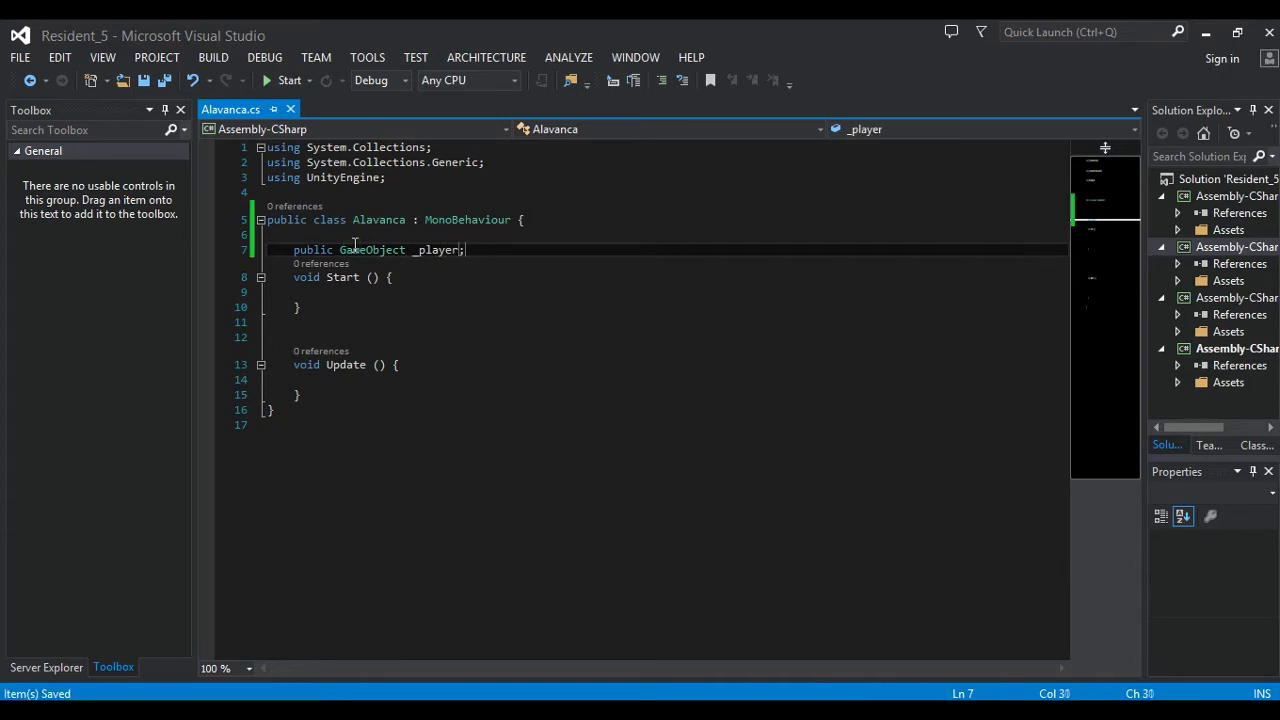
key("Return")
key("Return")
type("rivate")
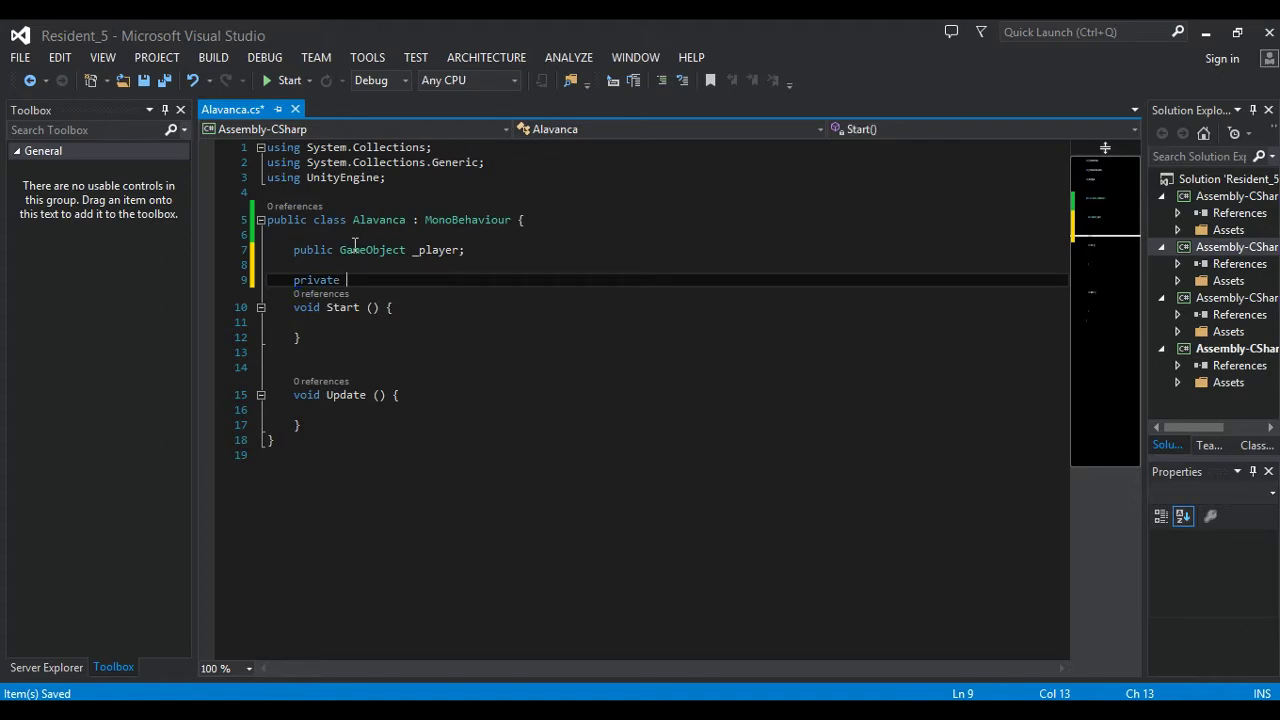
Write 'private Animator _anima;' on line 9 of Alavanca.cs and save.
key("BackSpace")
key("BackSpace")
key("BackSpace")
key("BackSpace")
key("BackSpace")
key("BackSpace")
key("BackSpace")
type("Animator _anima;")
key("ctrl+s")
key("Left")
key("Left")
key("Left")
key("Left")
key("Left")
key("Left")
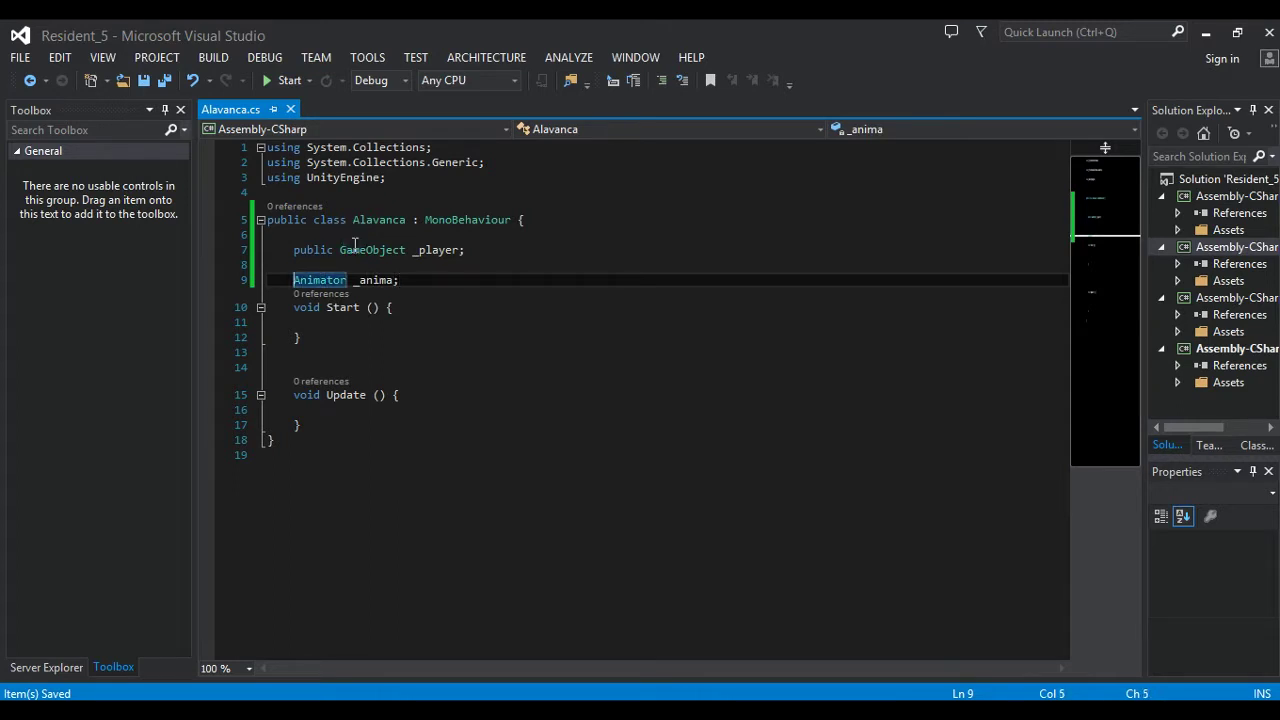
type("private")
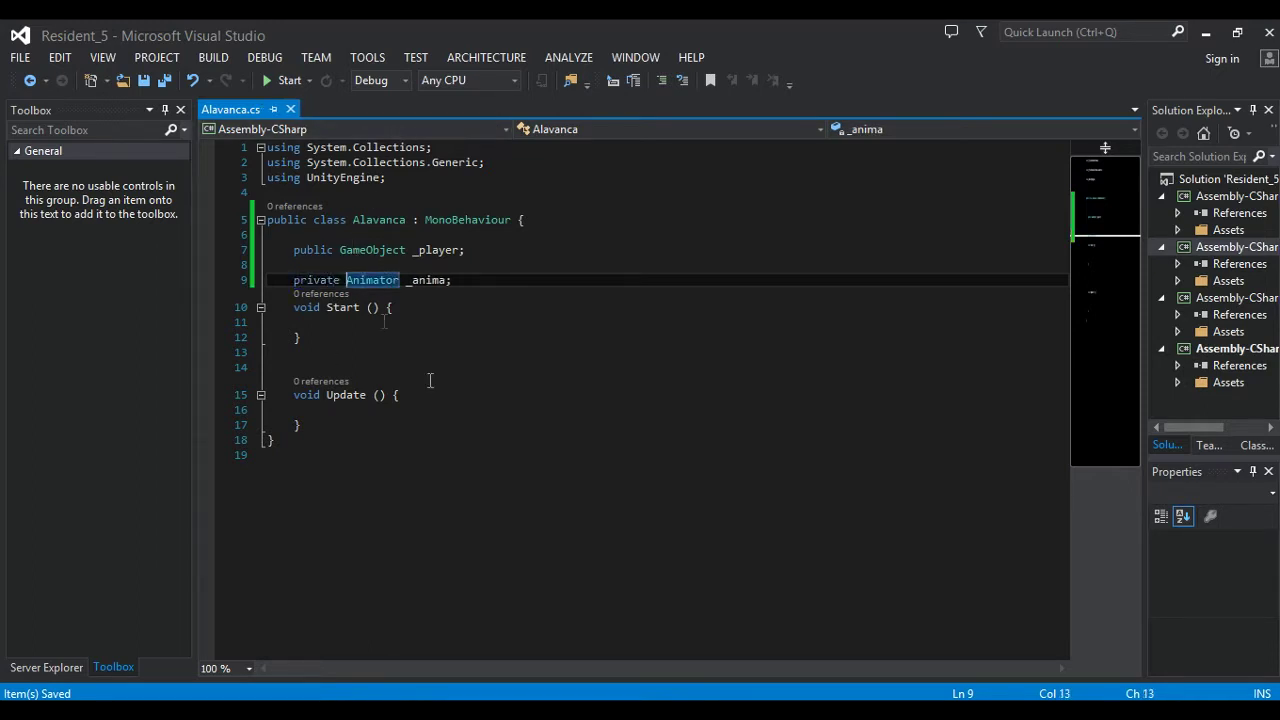
left_click(471, 279)
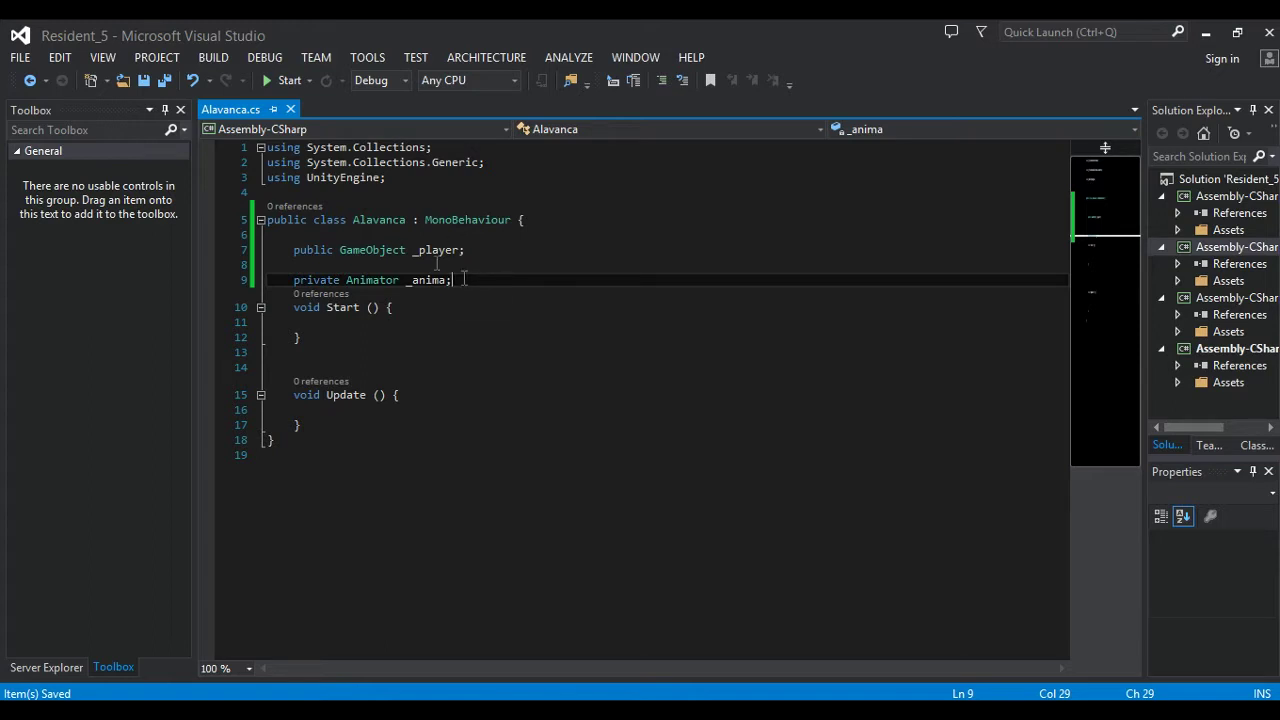
double_click(432, 281)
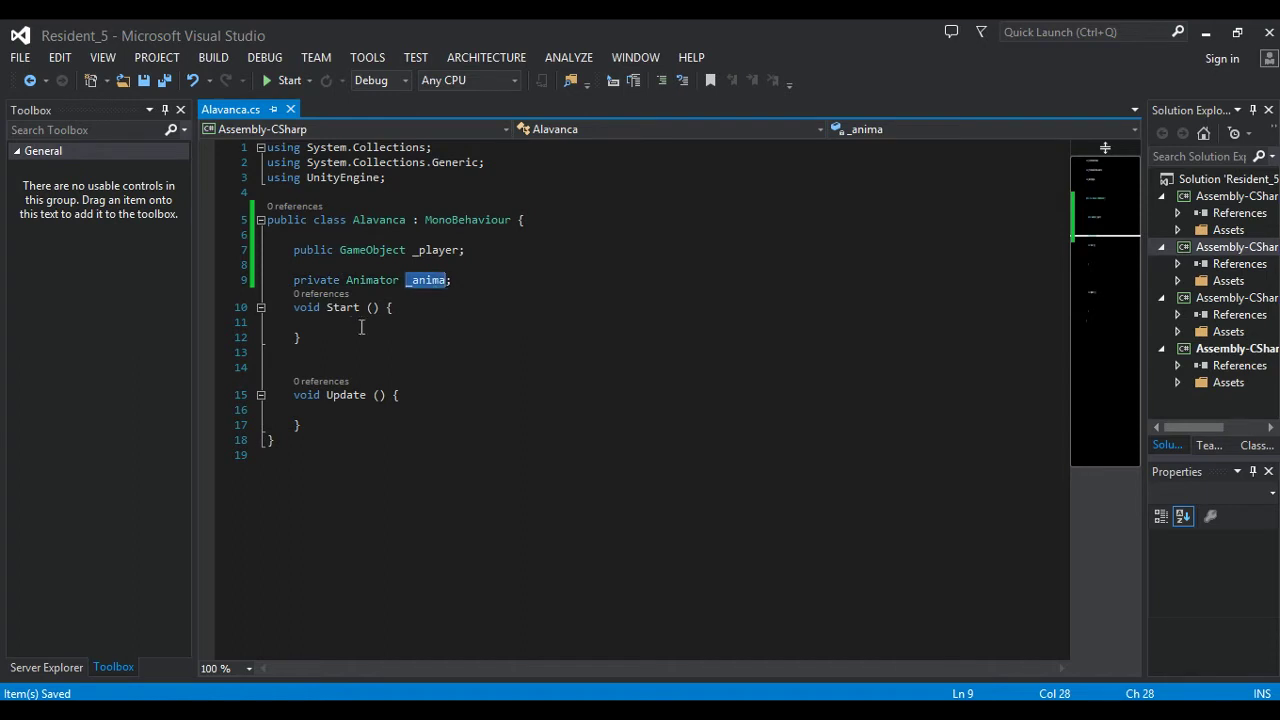
double_click(372, 281)
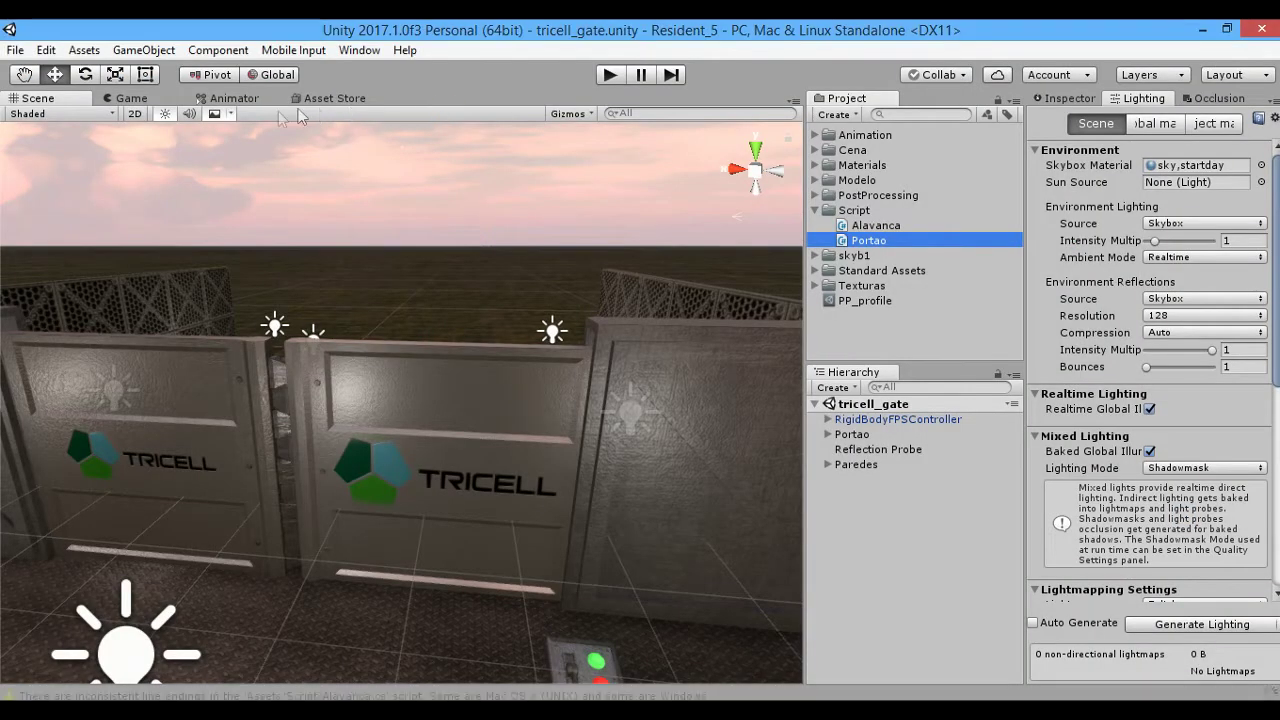
Inspect the Alavanca controller graph (Fechado, Alavanca, Acionar), then reselect _anima in the script.
left_click(237, 98)
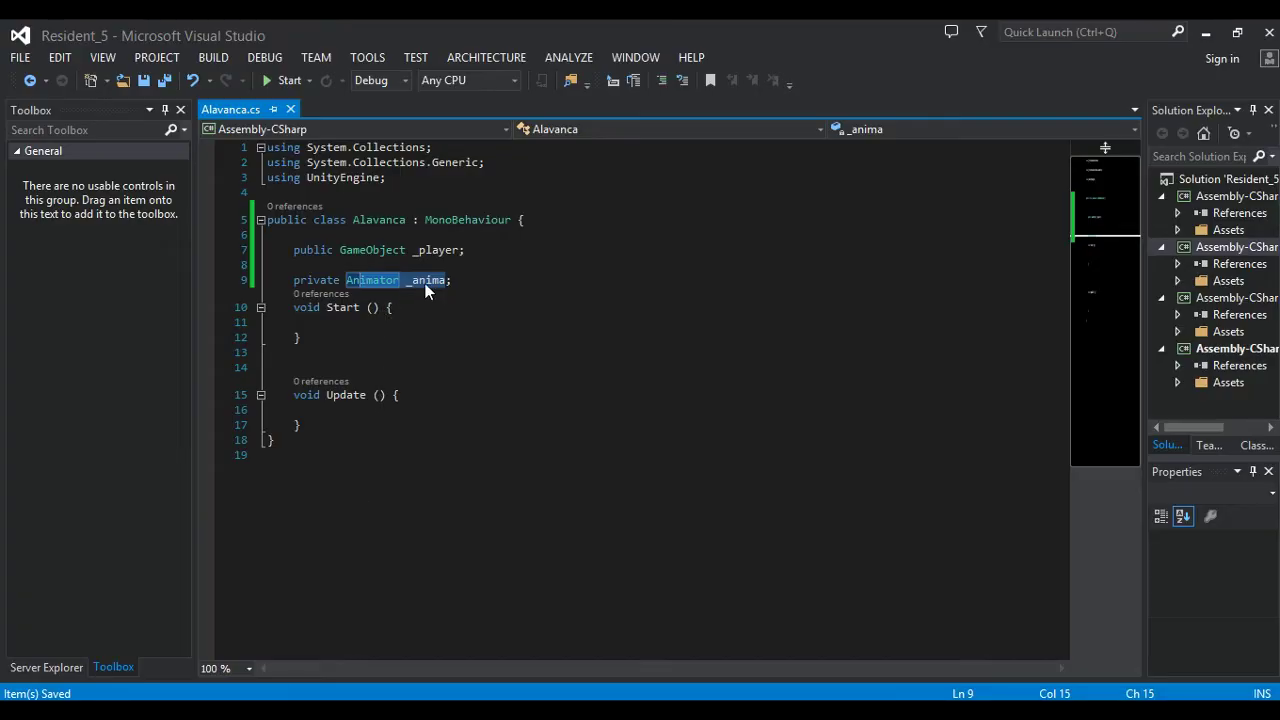
double_click(428, 280)
key("ctrl+c")
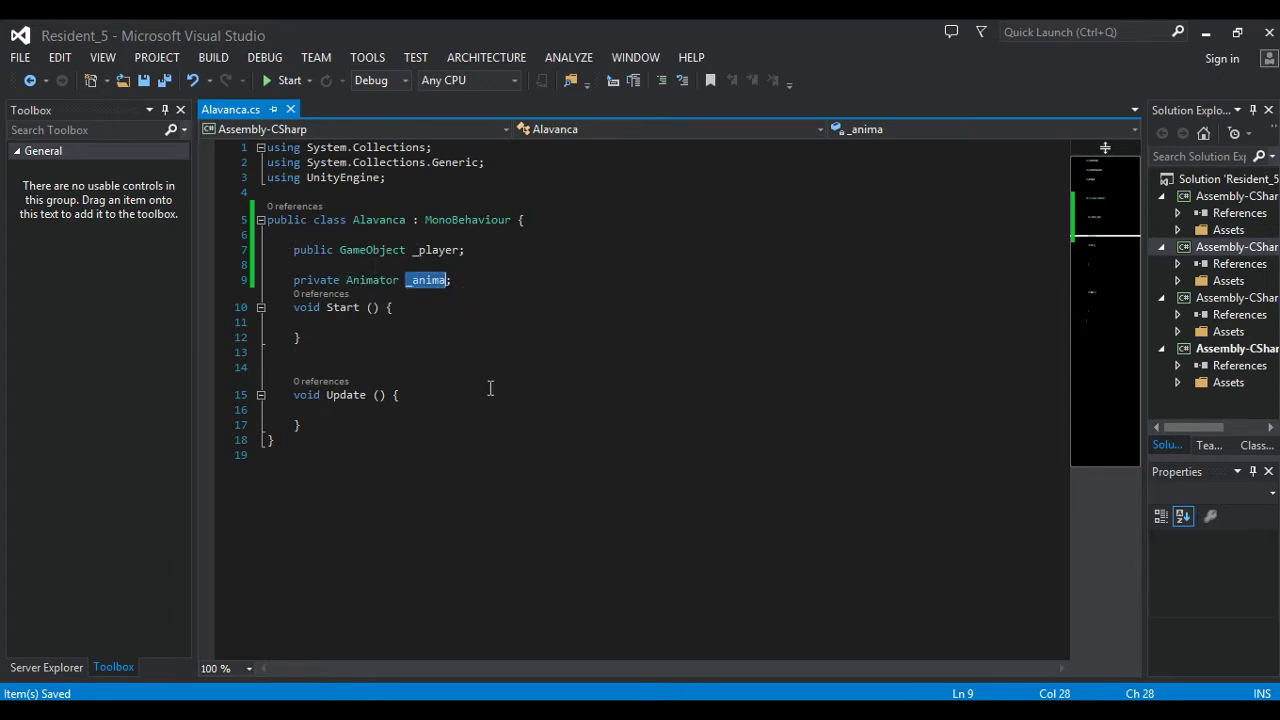
In Start, write _anima = this.GetComponent<Animator>();.
left_click(327, 321)
key("ctrl+v")
type("= this")
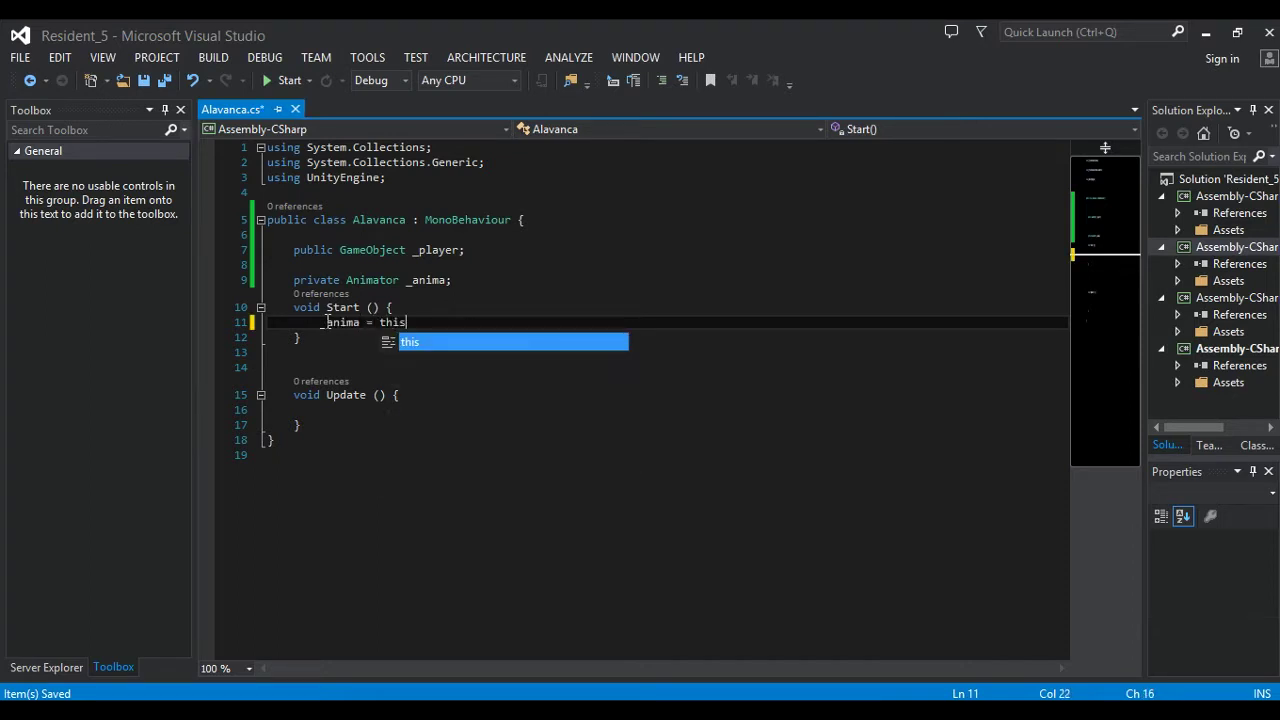
type(".get")
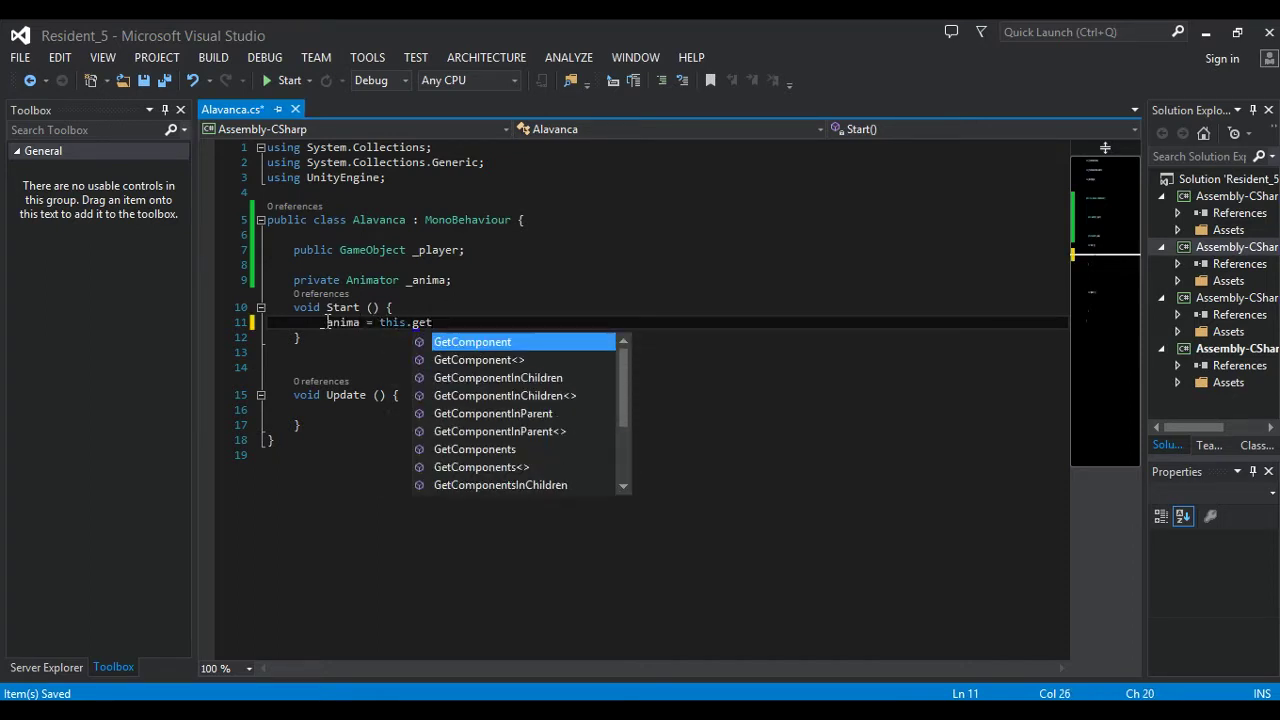
key("Tab")
type("<Animator>")
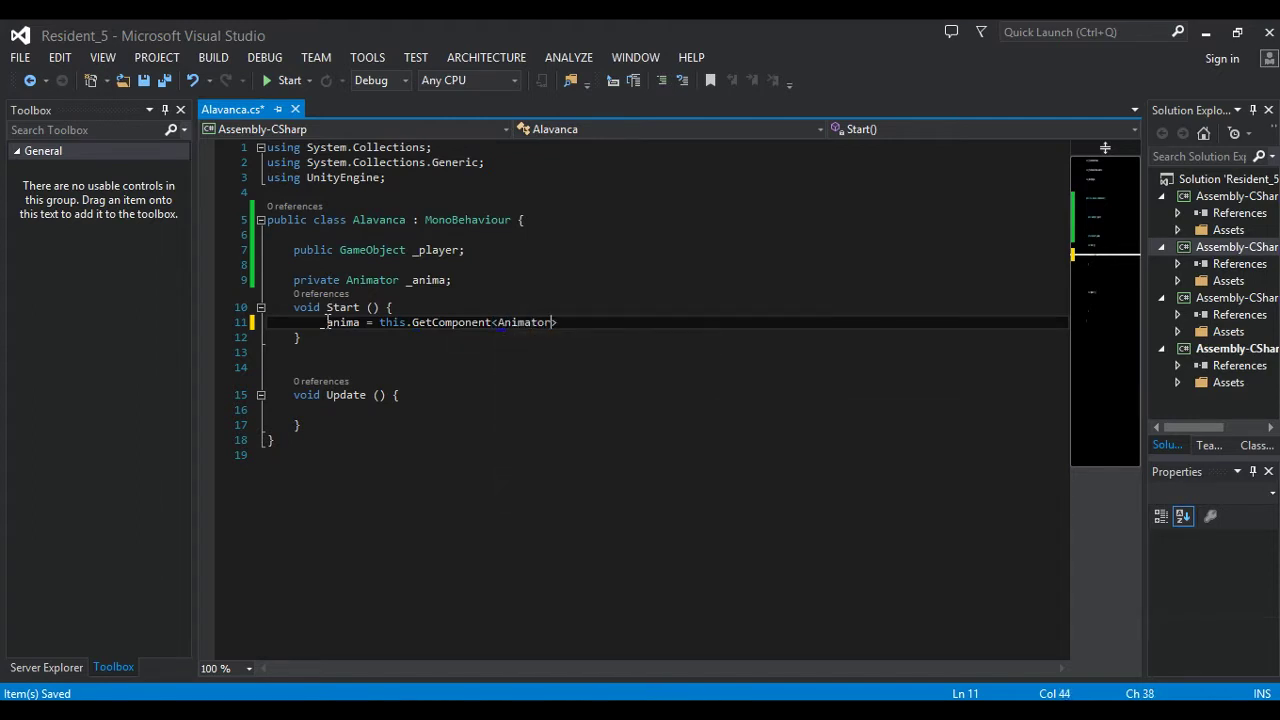
type("();")
Reformat Alavanca.cs so braces sit on their own lines, and save it.
double_click(327, 322)
key("ctrl+k")
key("ctrl+d")
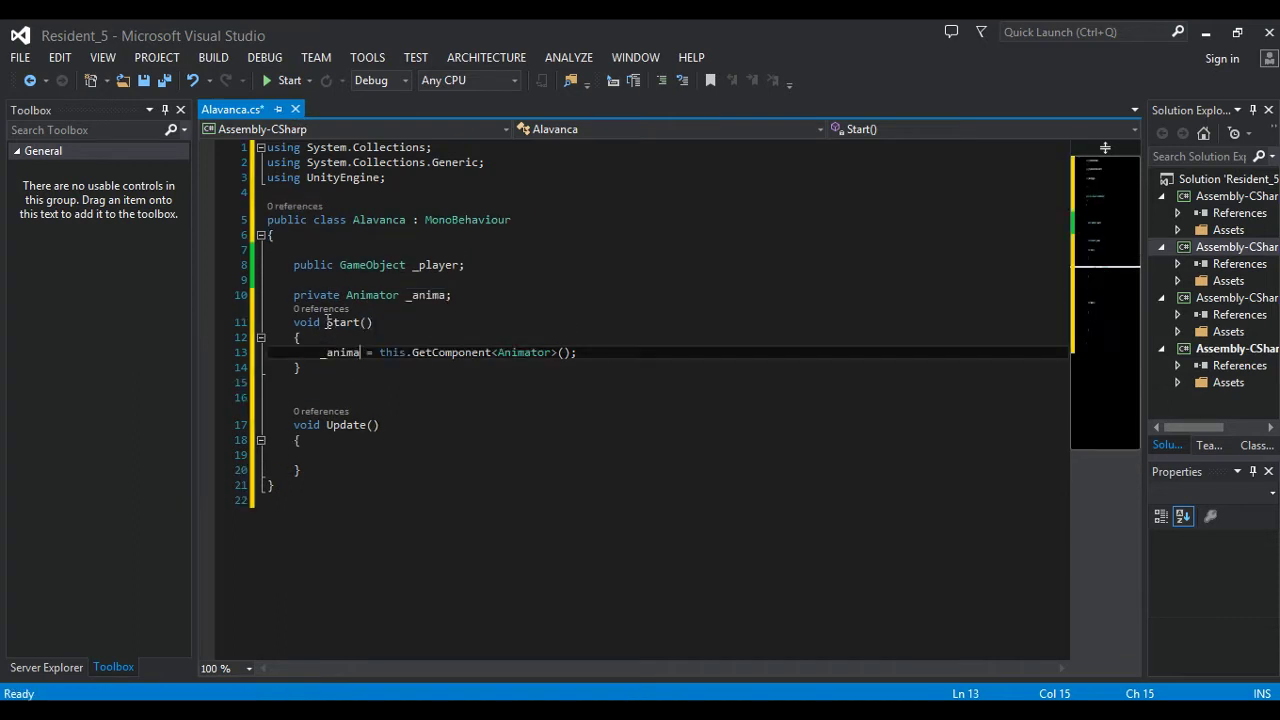
key("ctrl+s")
left_click(434, 265)
double_click(434, 265)
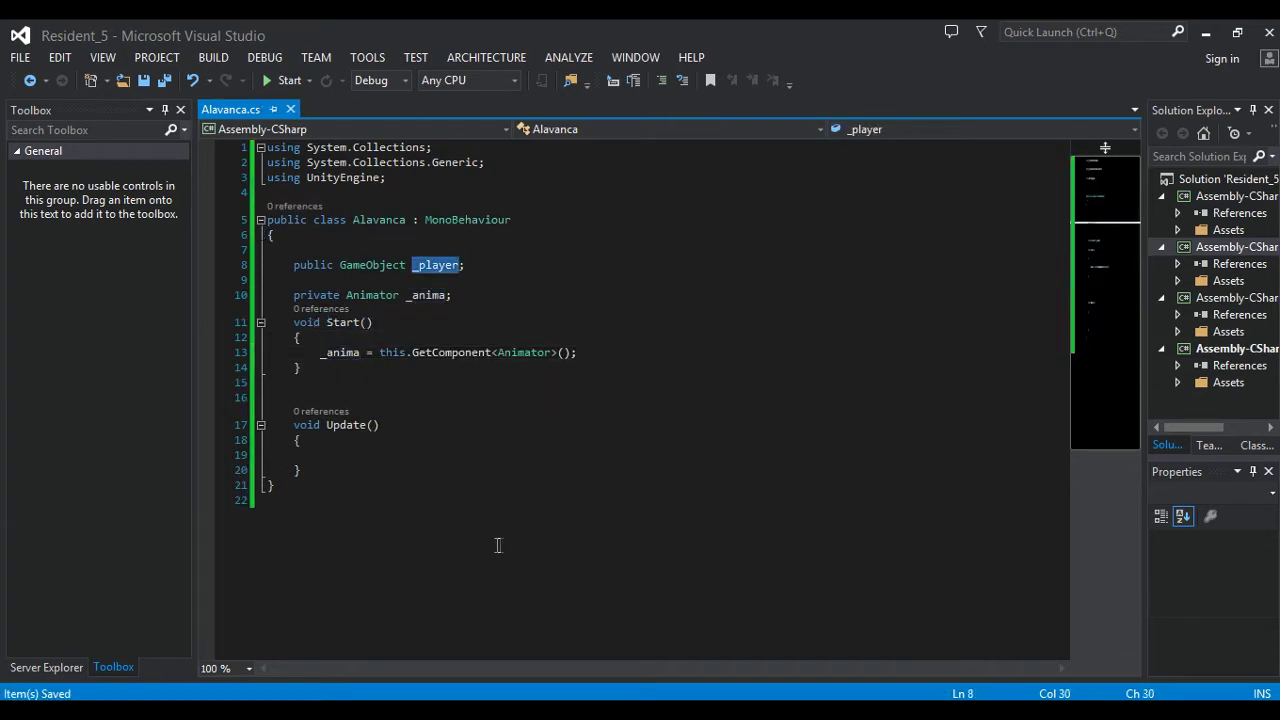
scroll(554, 338, "down", 2)
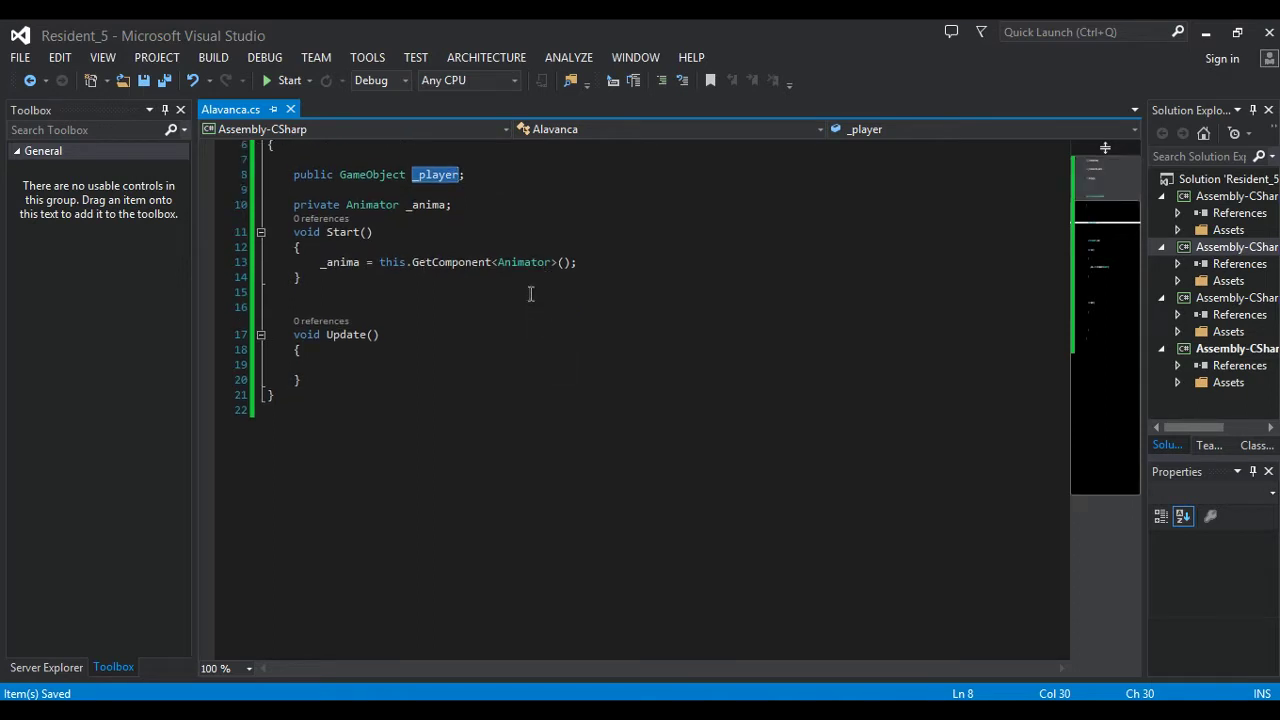
scroll(530, 293, "up", 1)
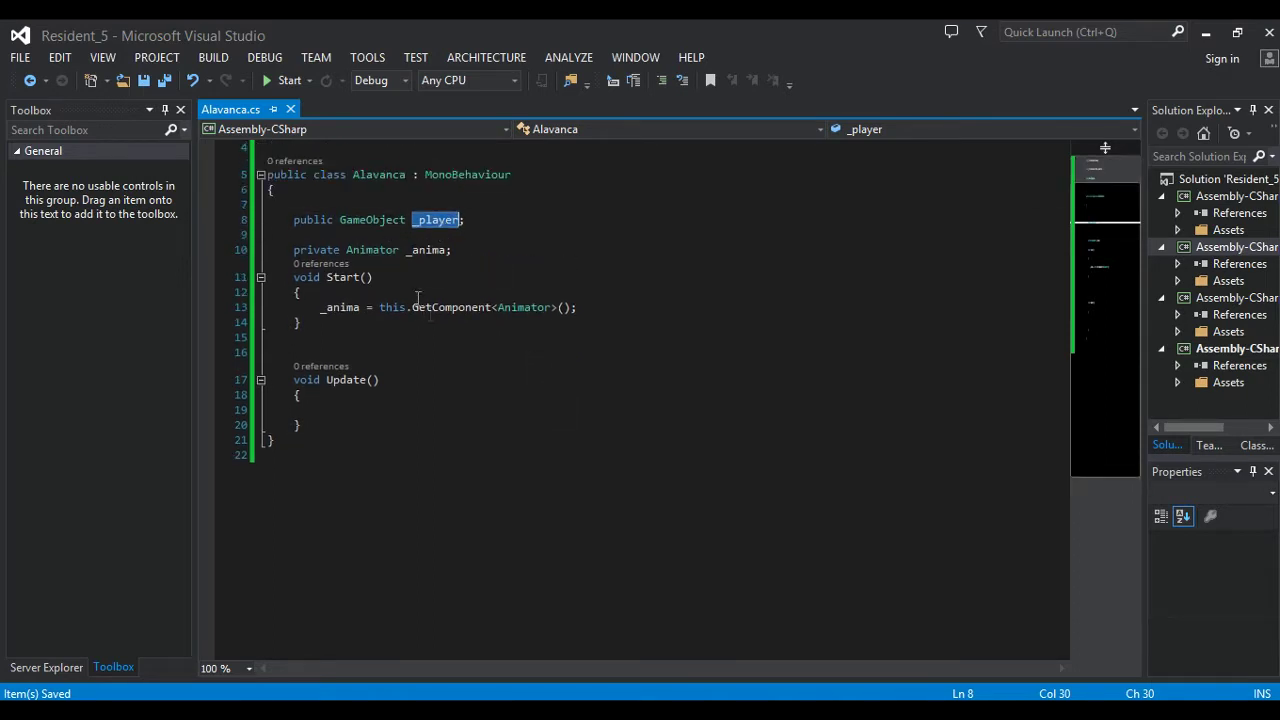
Declare a private float _playerDistance field below _anima and save.
left_click(340, 405)
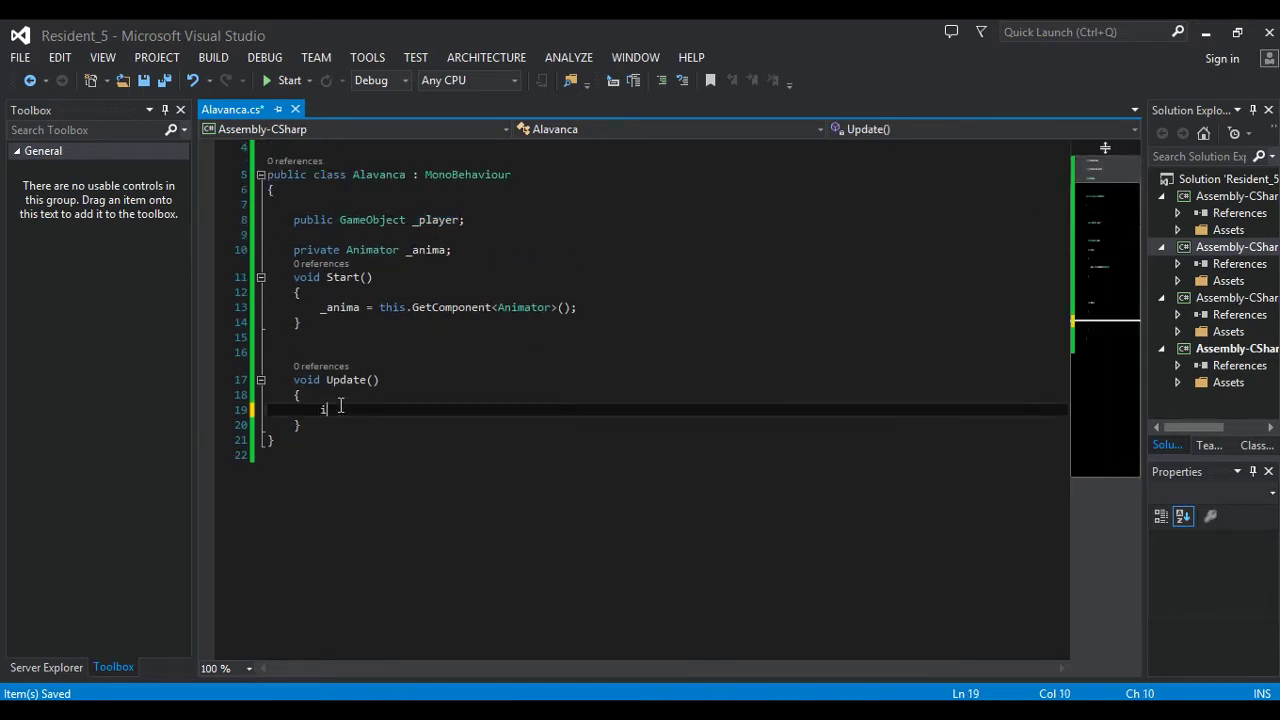
left_click(455, 249)
key("Return")
type("pri")
key("Tab")
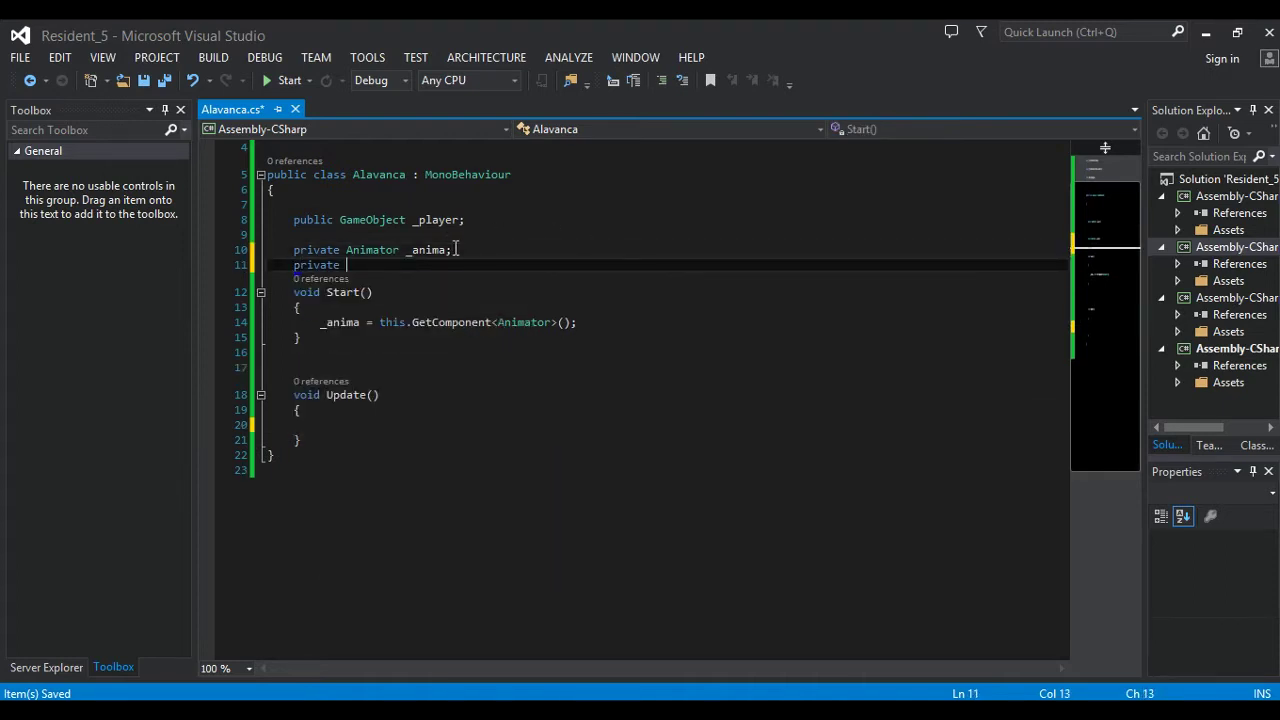
type("floatr")
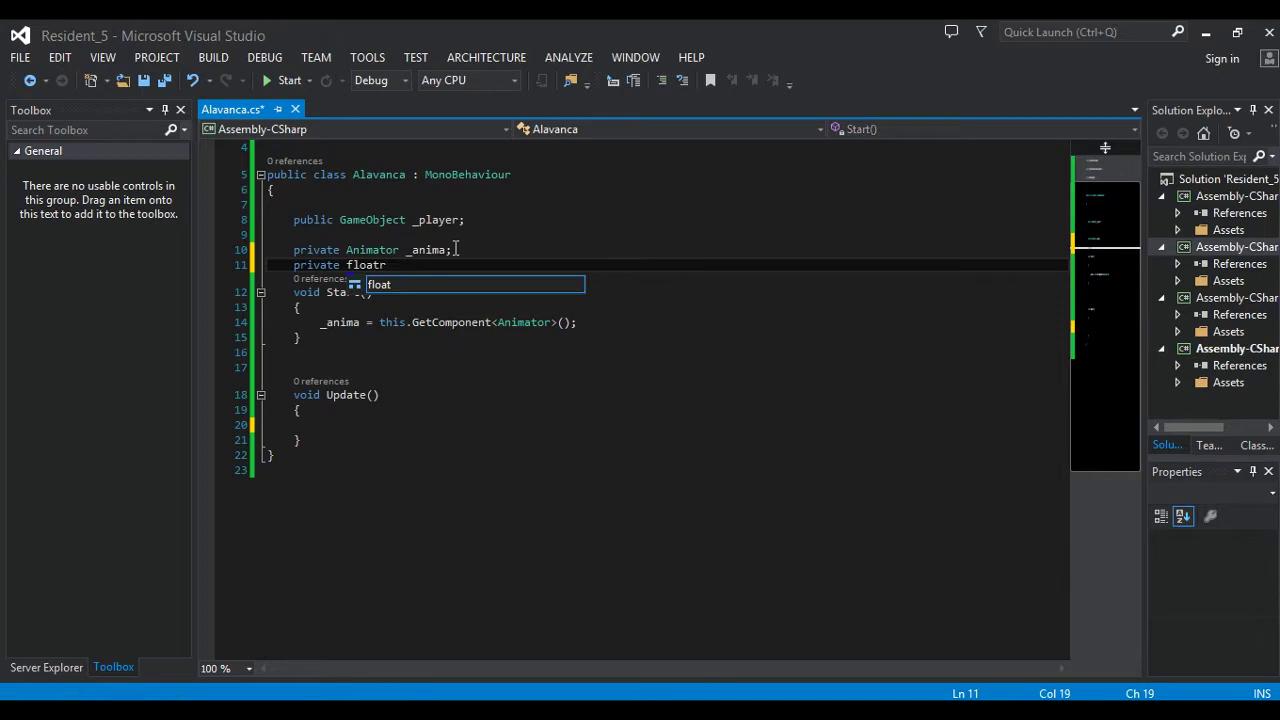
key("Escape")
type("_pl")
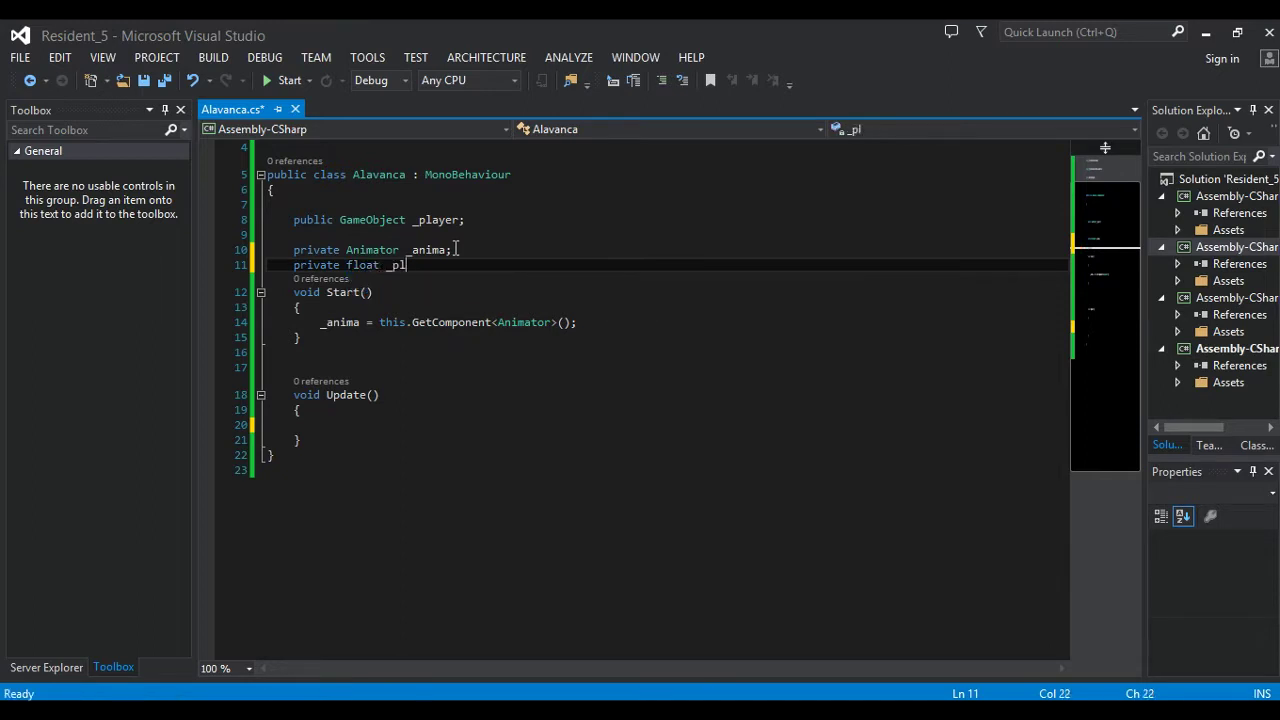
type("ayerDistan")
type("ce;")
key("ctrl+s")
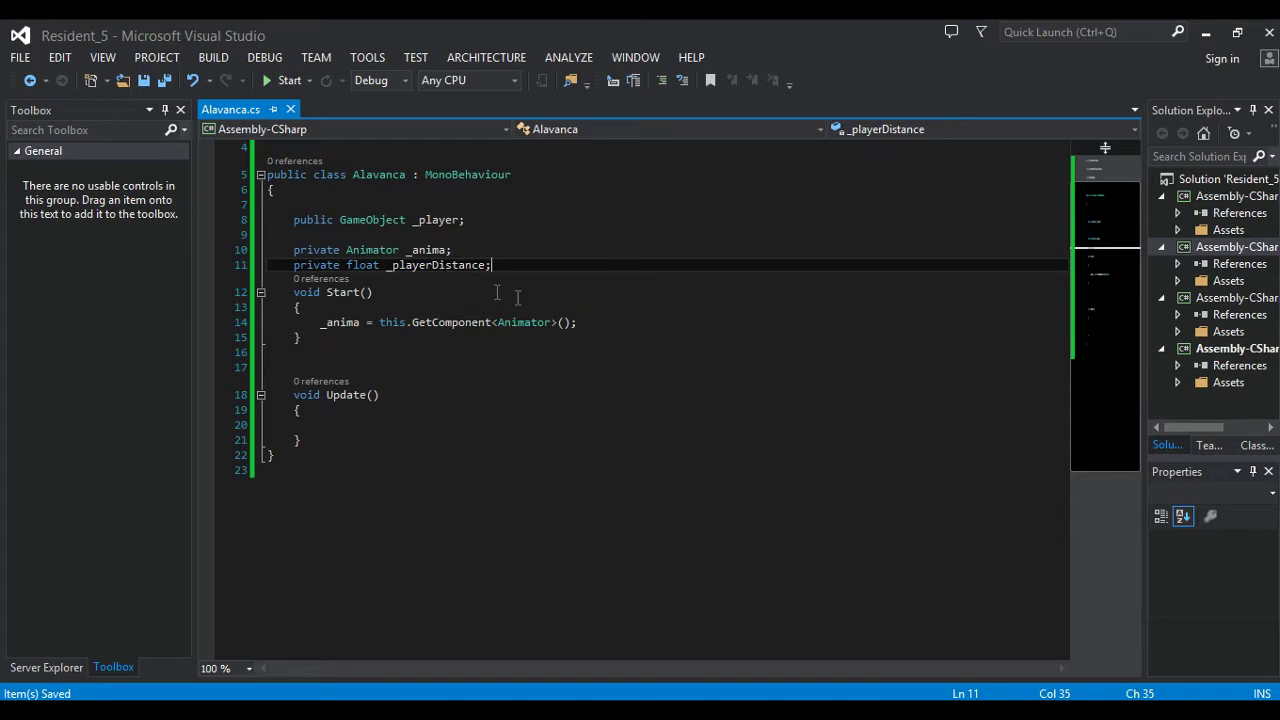
In Update, begin the assignment _playerDistance = Vector3.Distance();.
double_click(459, 268)
key("ctrl+c")
left_click(333, 424)
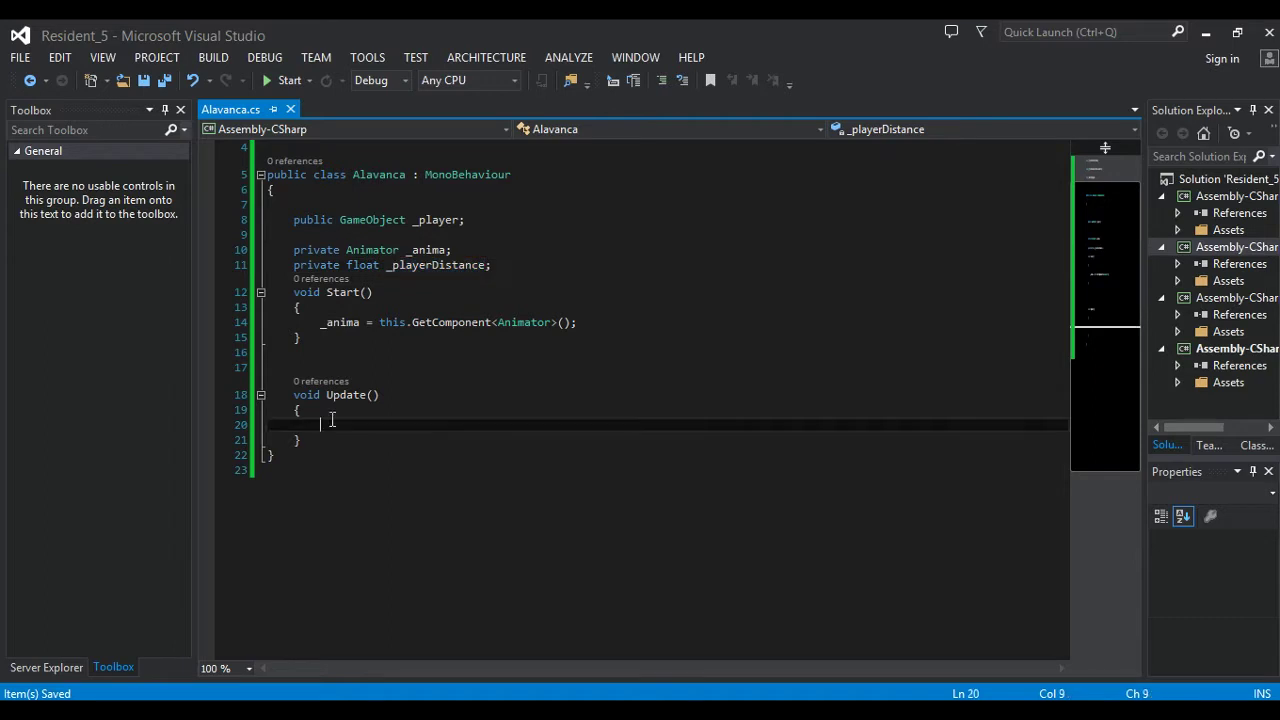
key("ctrl+v")
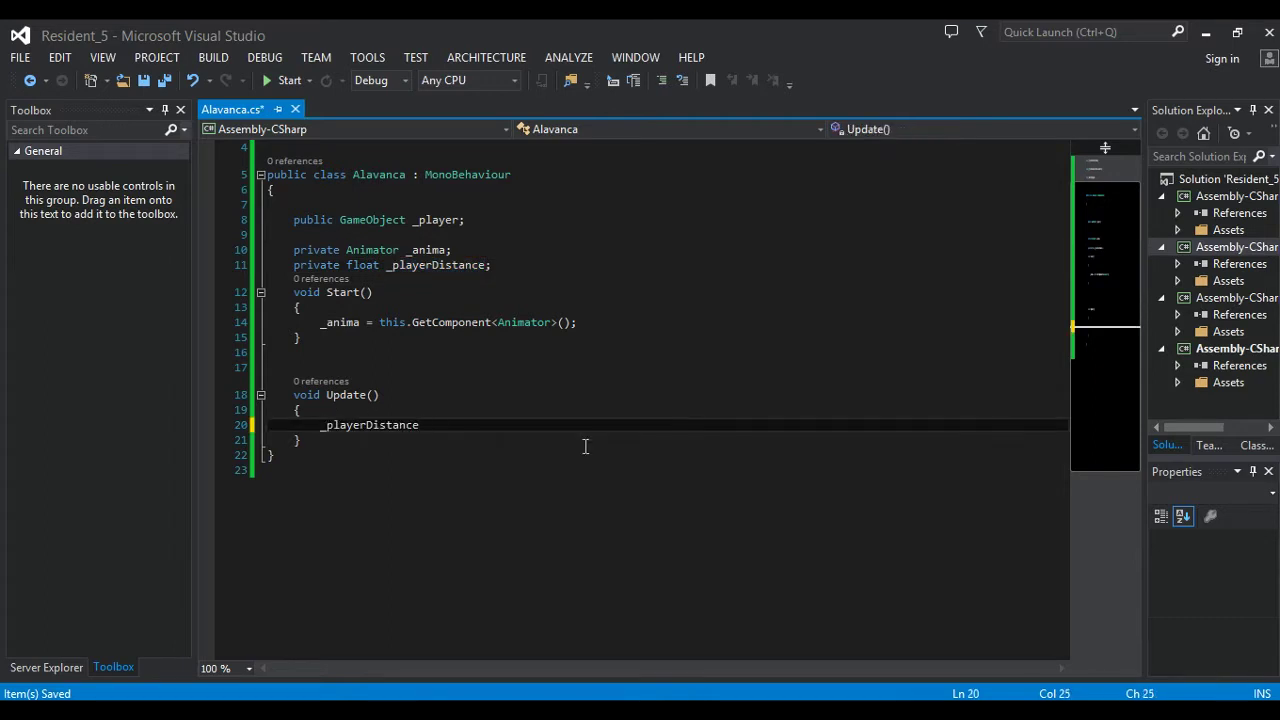
type("Veco")
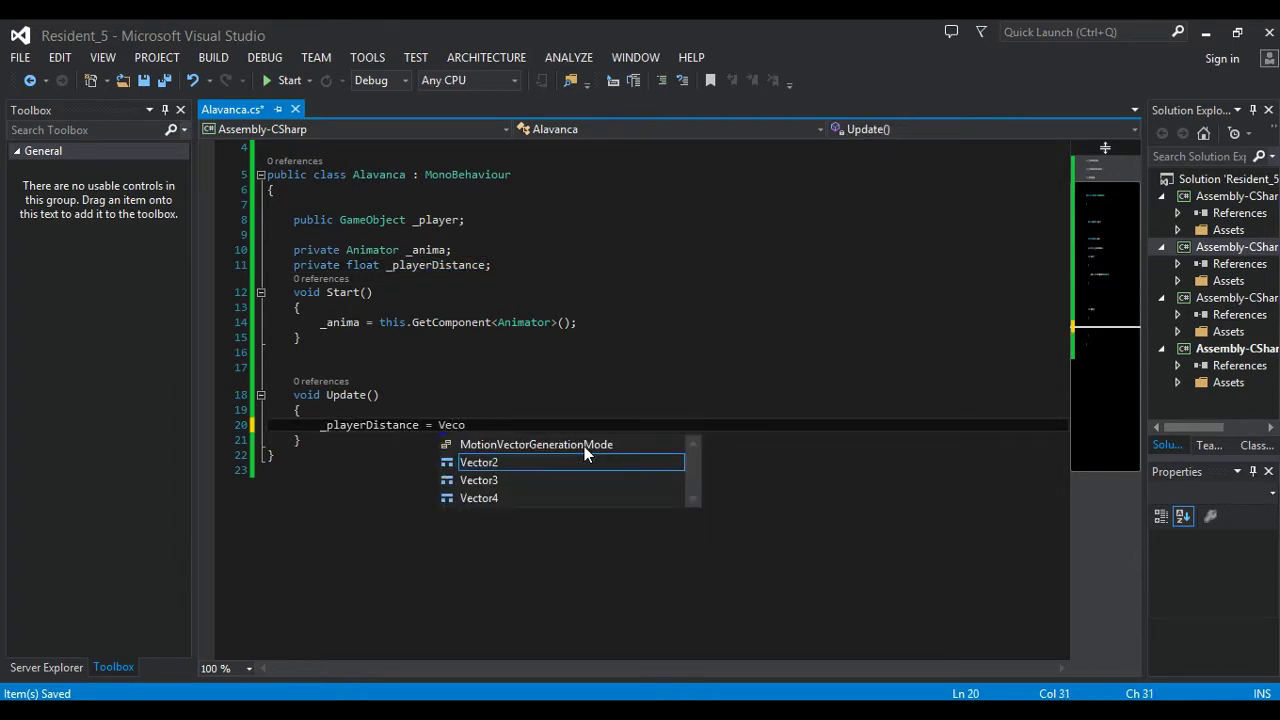
key("Tab")
type(".dis")
key("Tab")
type(";")
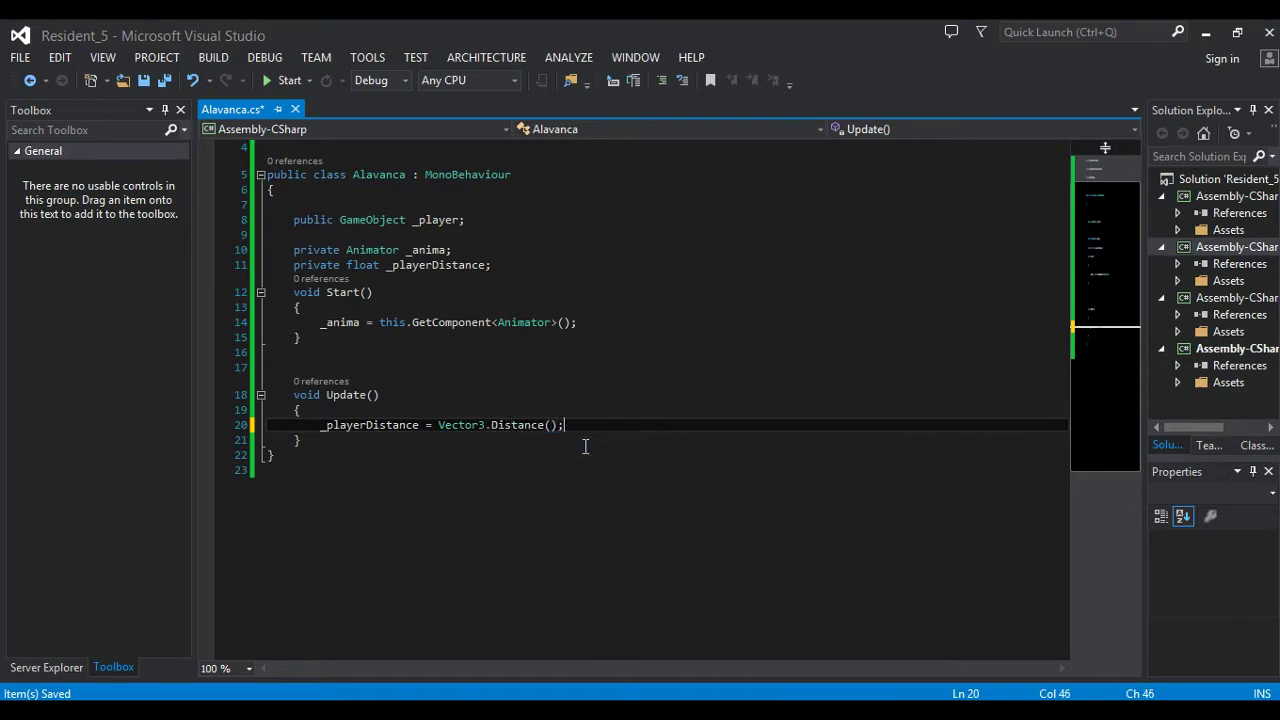
key("ctrl+s")
Pass _player.transform.position and this.transform.position to Vector3.Distance and save.
type("_player.transform.position")
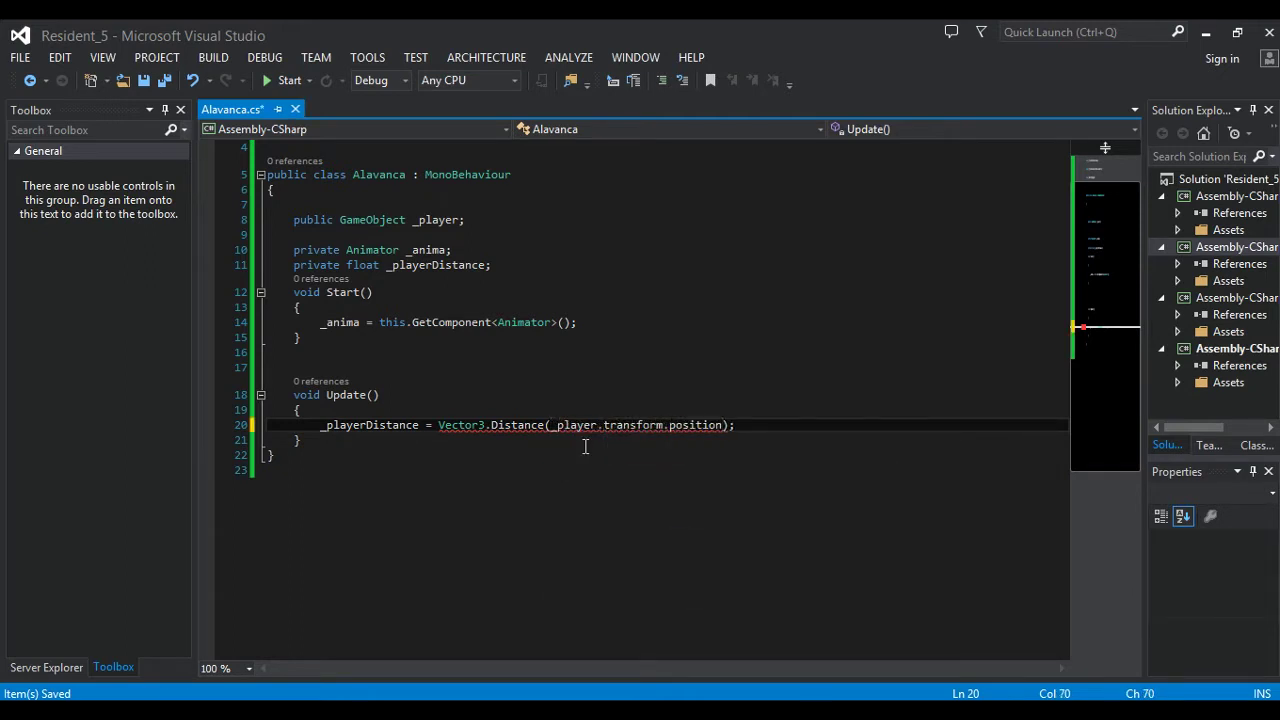
type(", this.")
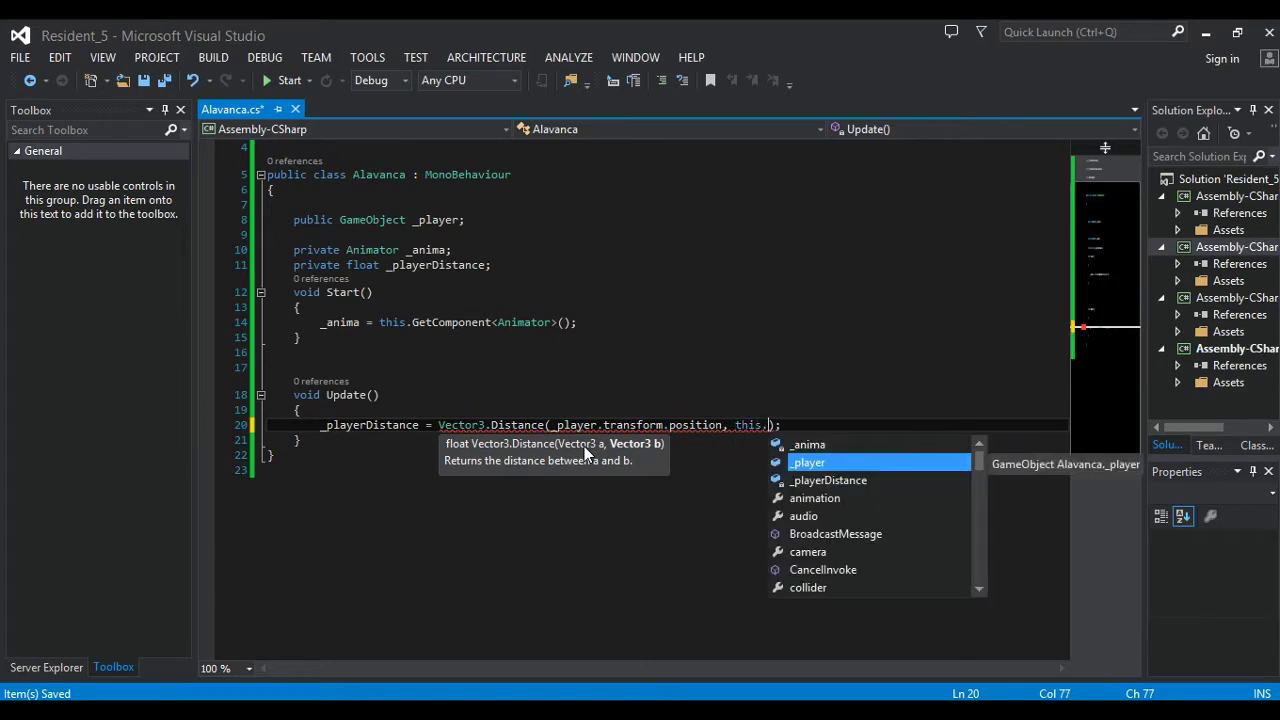
type("tr.po")
key("Tab")
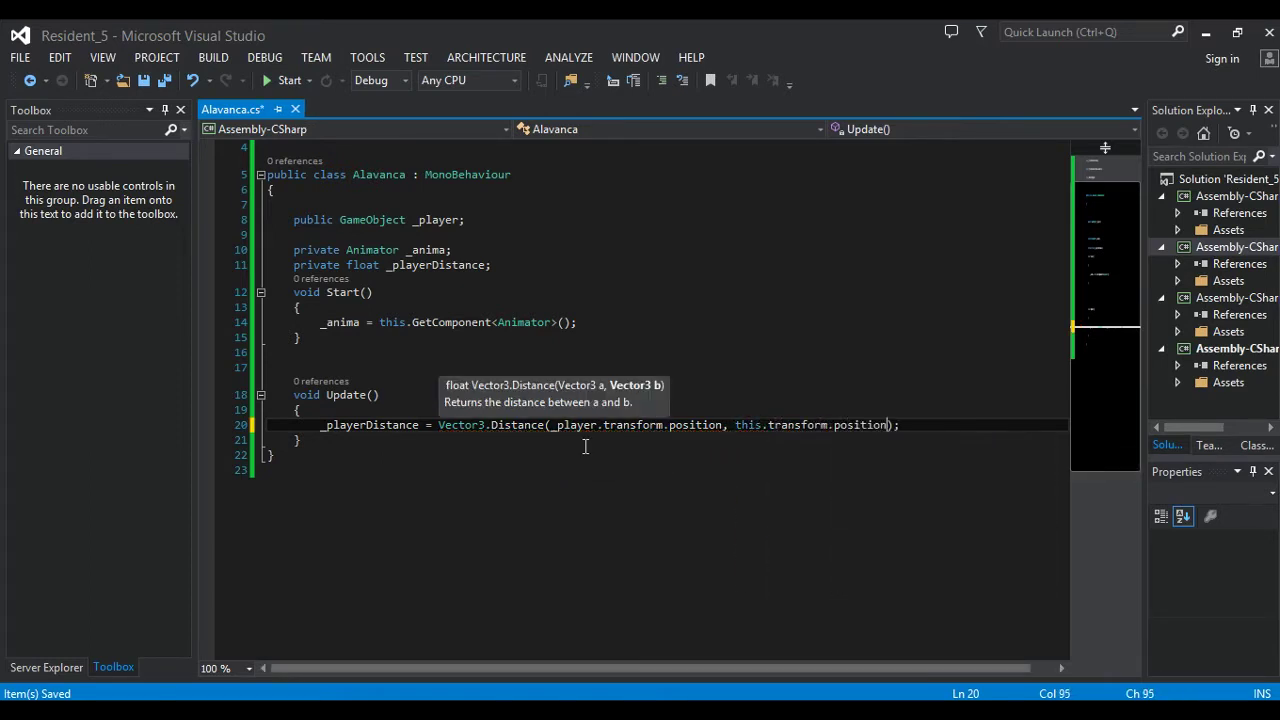
key("ctrl+s")
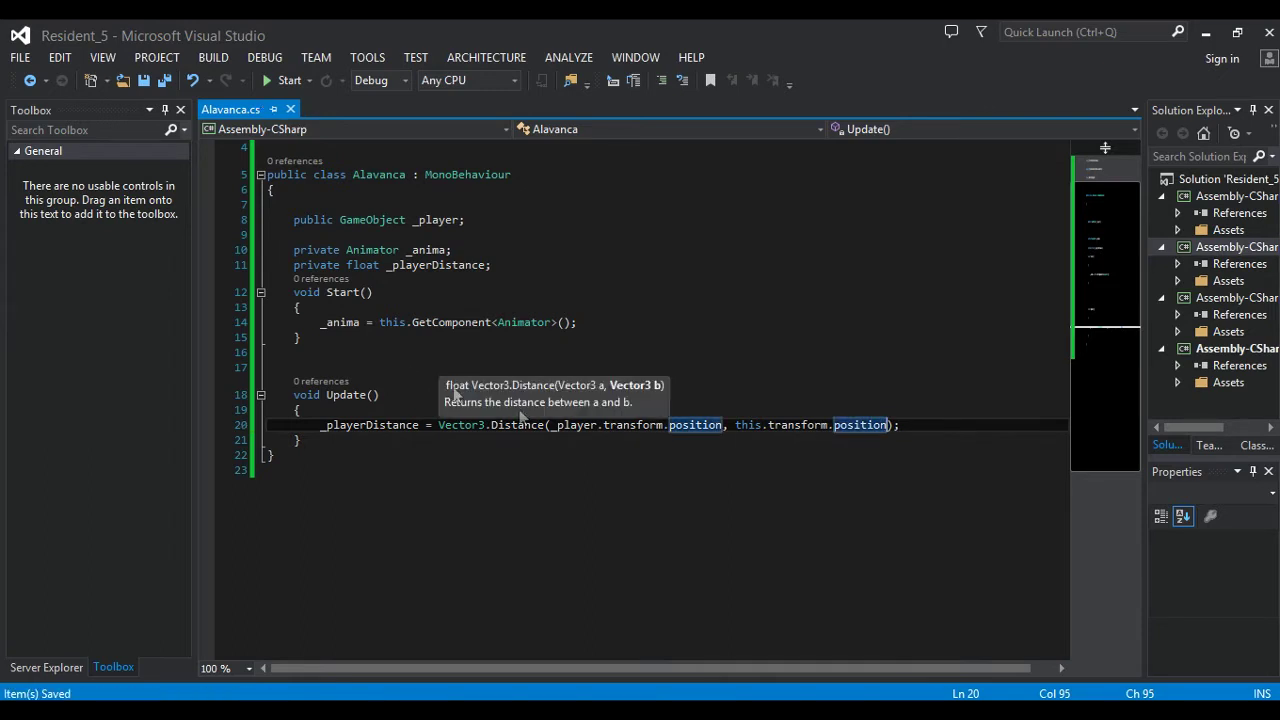
left_click(334, 440)
left_click(916, 424)
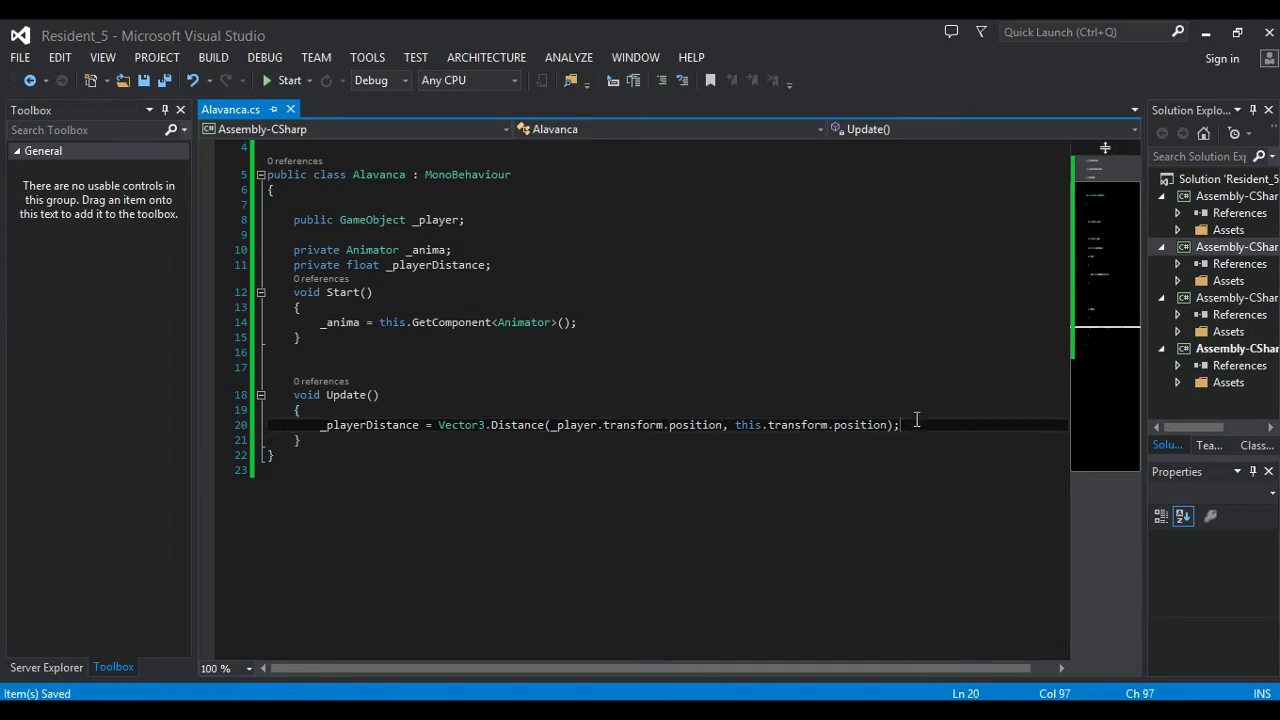
key("Return")
key("ctrl+s")
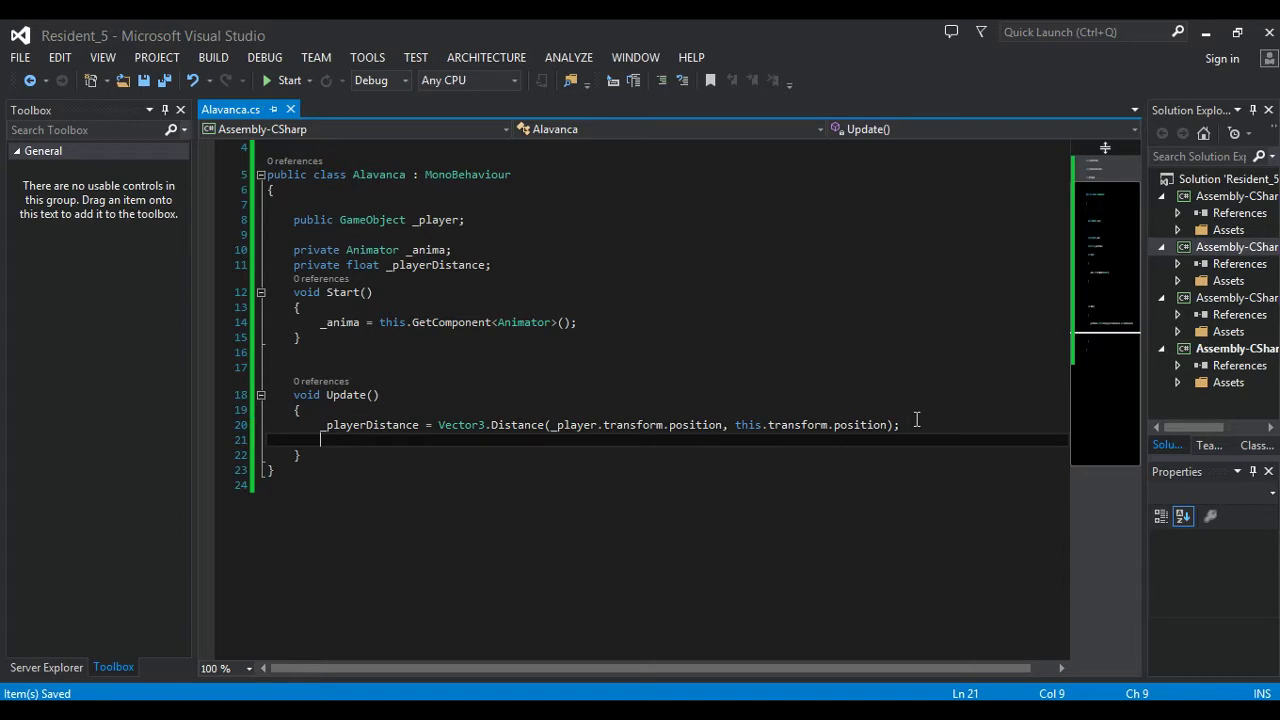
Start a private bool _acionou field below _playerDistance.
left_click(521, 261)
key("Return")
type("private bool ")
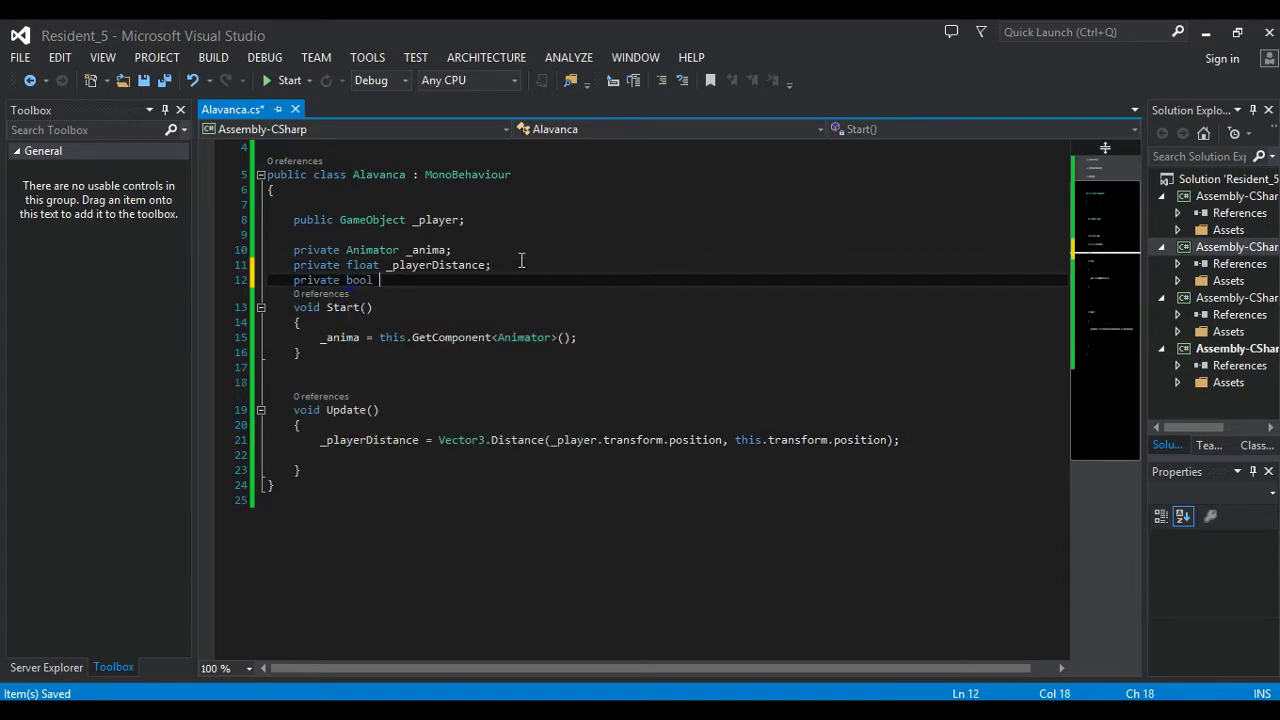
type("_acion")
type("ou;")
Initialize _acionou to false and save Alavanca.cs.
key("ctrl+s")
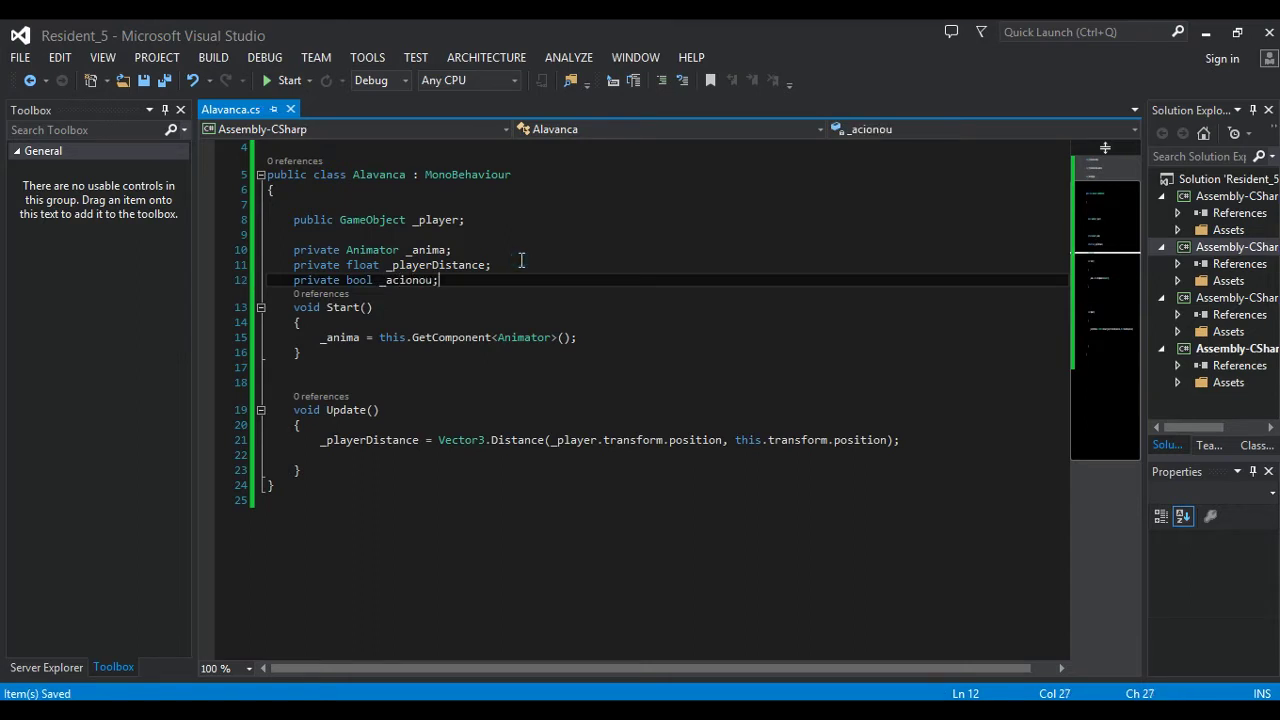
double_click(412, 280)
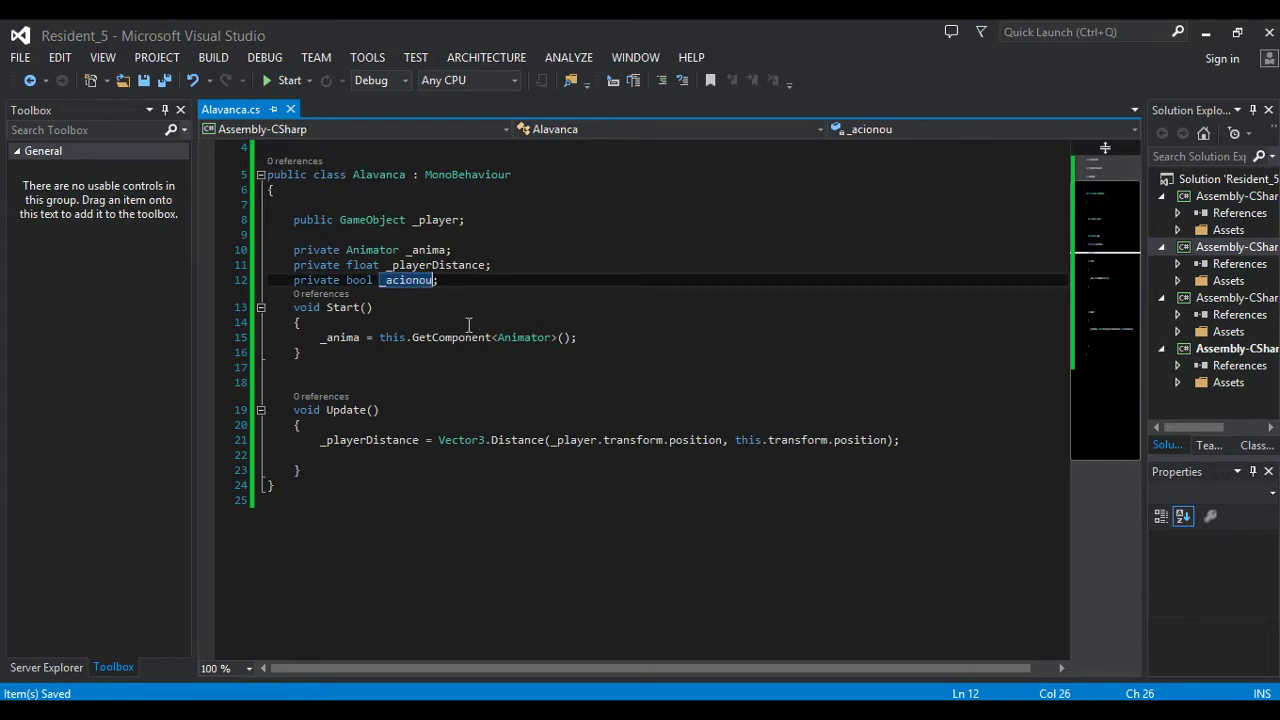
key("End")
type("= fas")
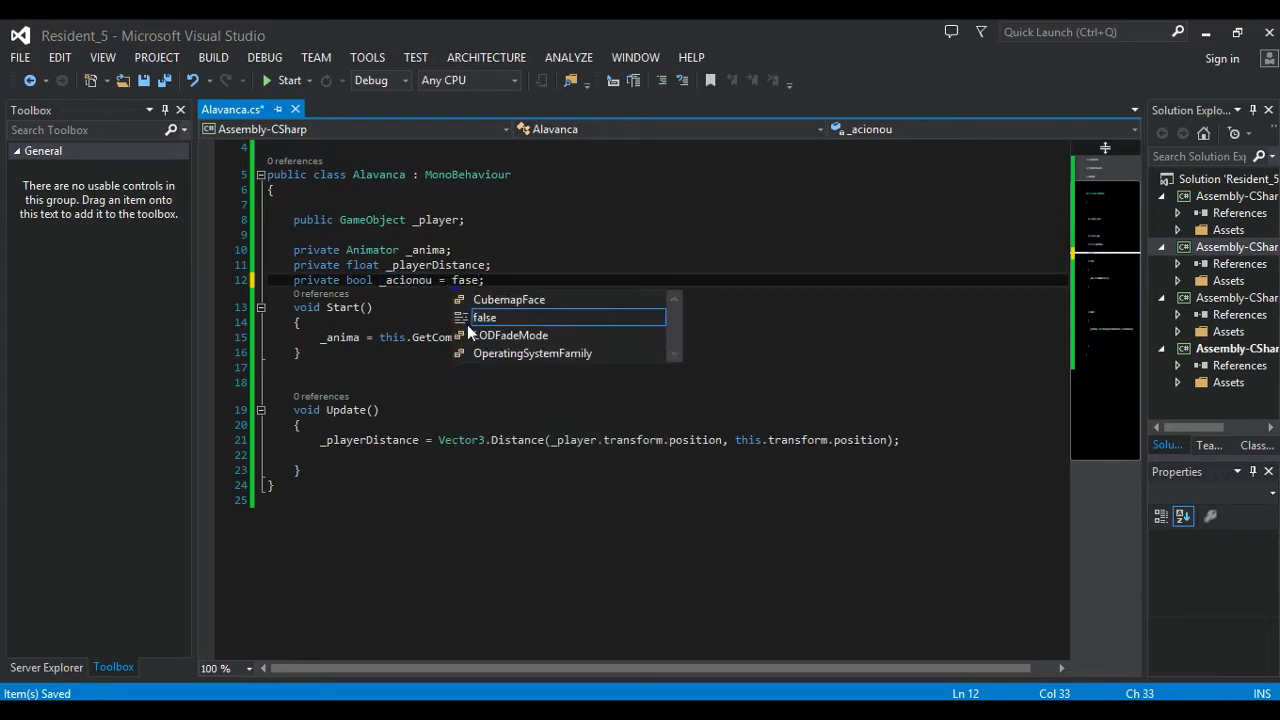
key("End")
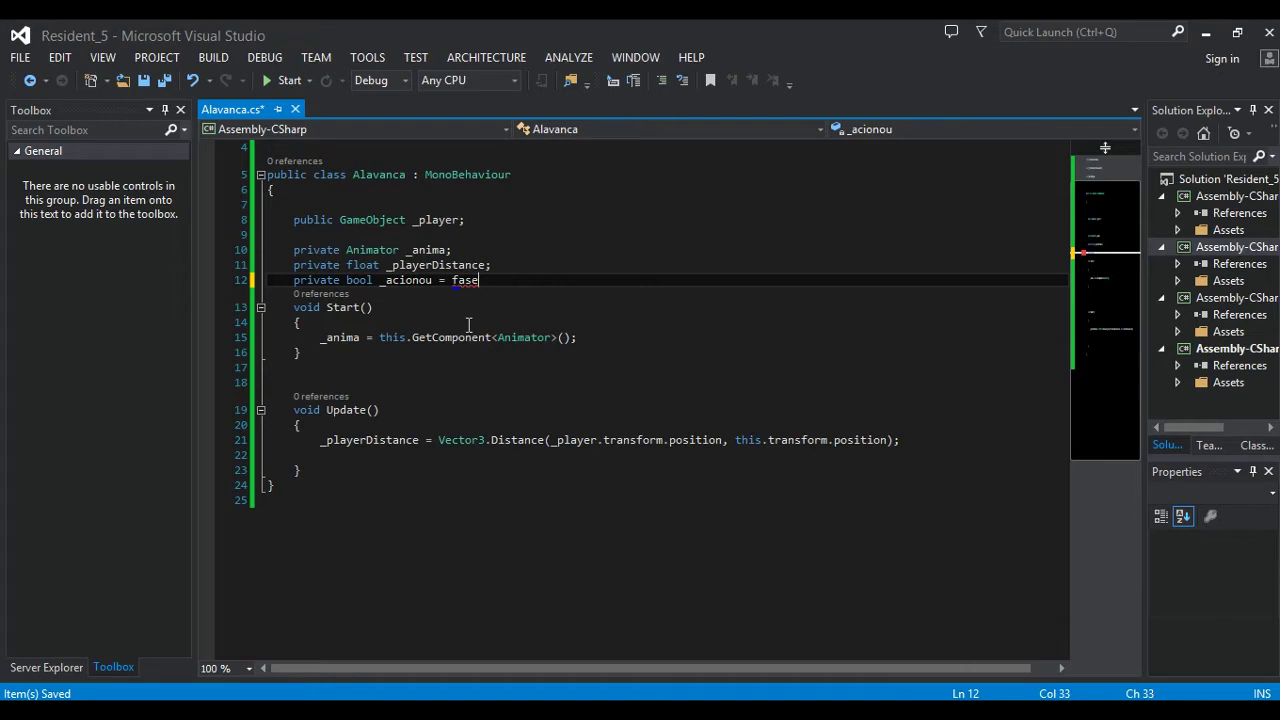
type("lse;")
key("ctrl+s")
left_click(429, 455)
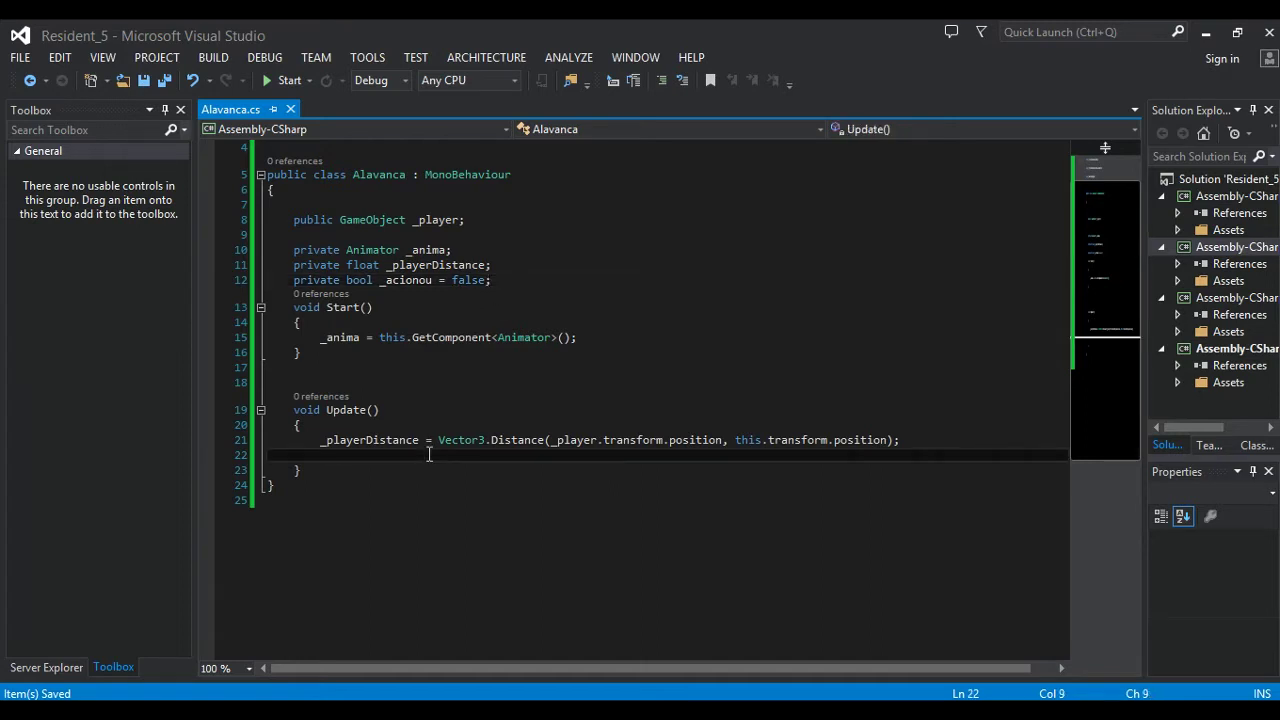
In Update, write an if statement checking _playerDistance <= 3 && Input.
key("Return")
type("if()")
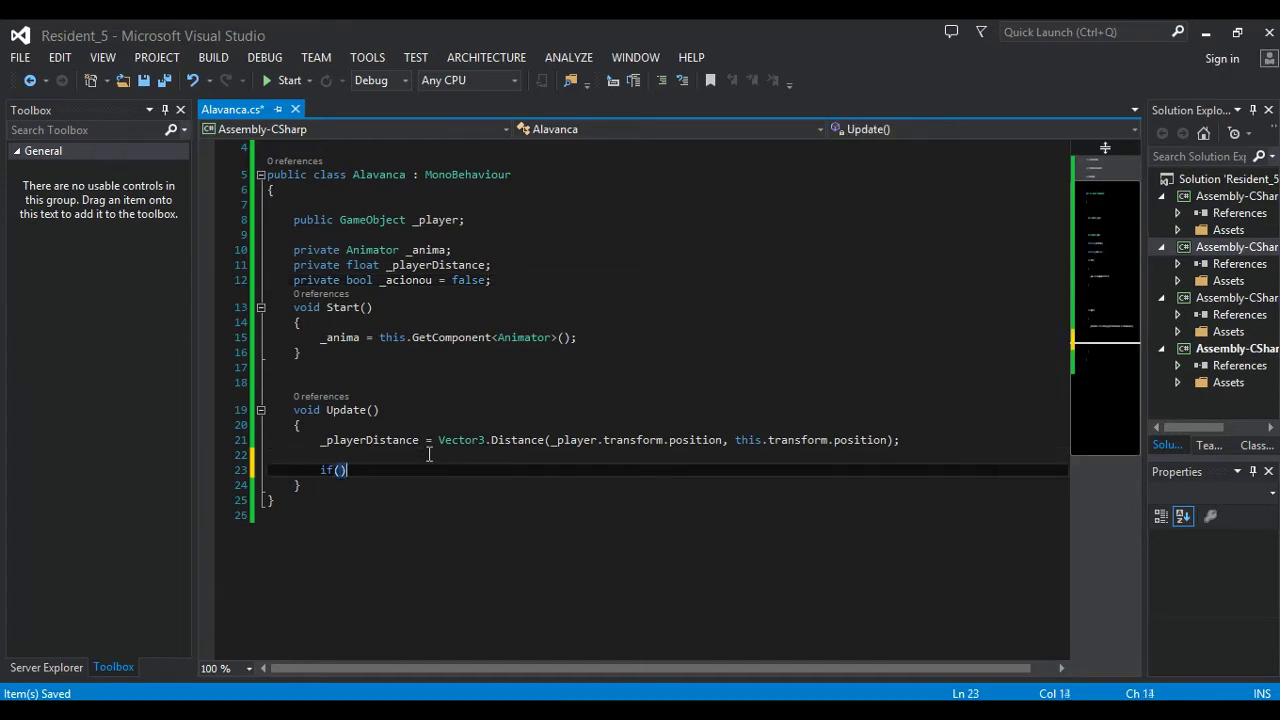
type("{")
key("Return")
key("Up")
key("Left")
type("_pl")
key("Tab")
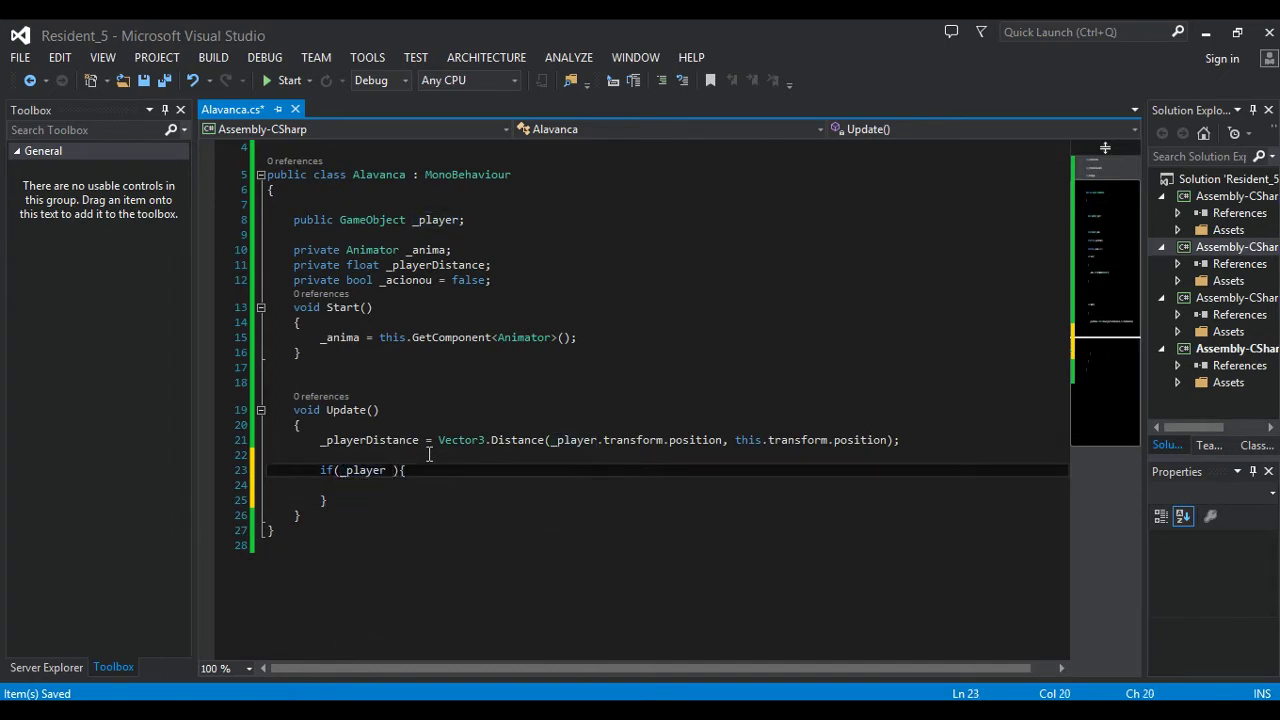
key("ctrl+space")
type("Distance ")
type("<= 3 ")
type("&& ")
type("In")
key("Tab")
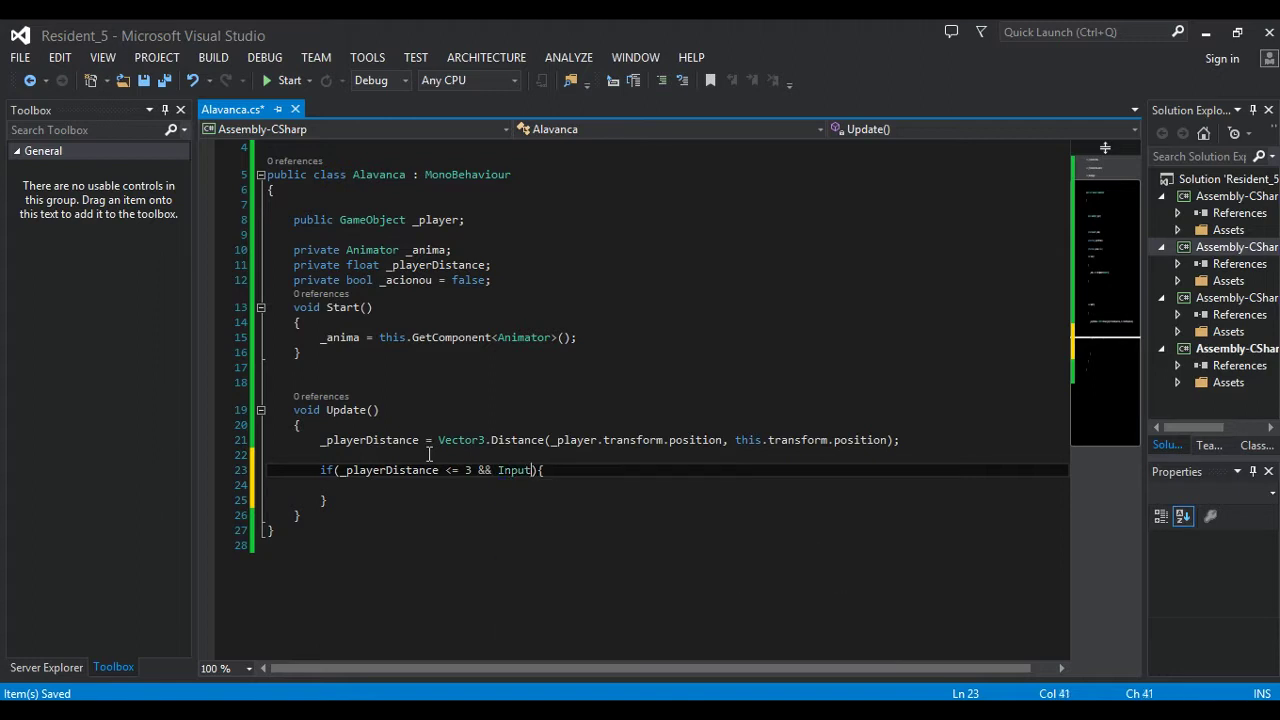
Complete the condition with Input.GetKeyDown(KeyCode.E), reformat, and save.
type(".gert")
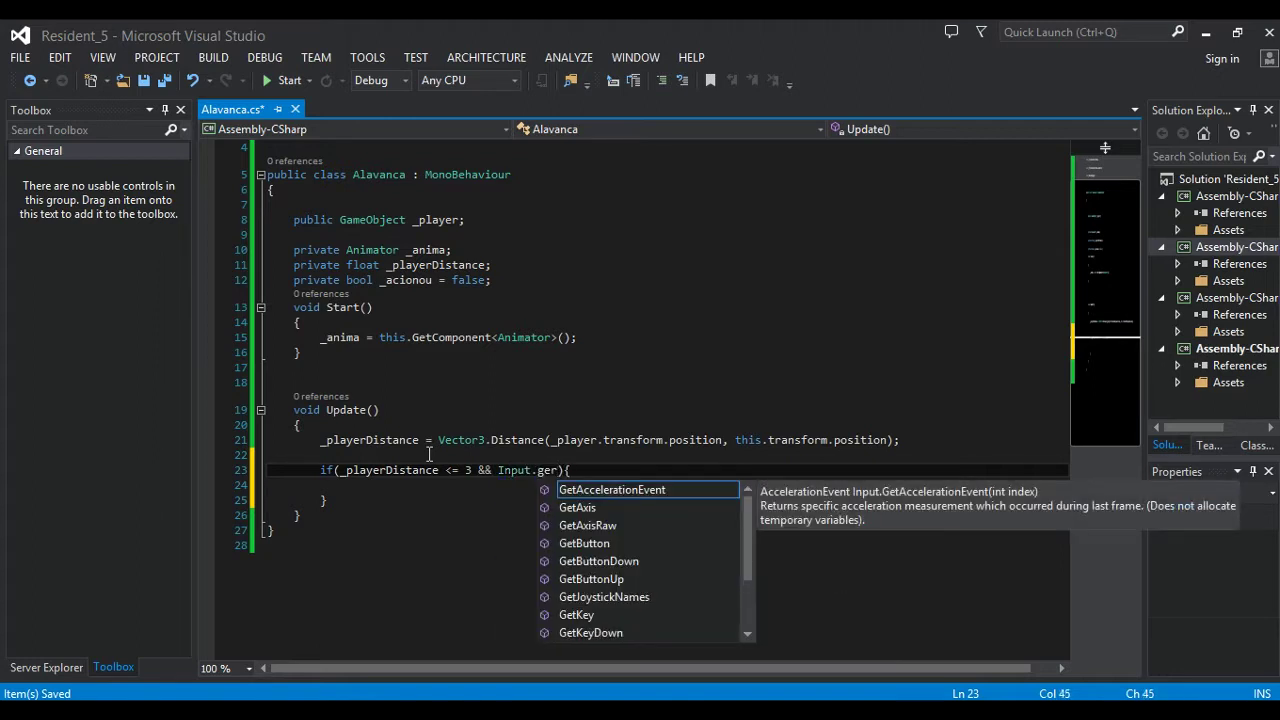
key("BackSpace")
key("BackSpace")
type("tK")
key("Down")
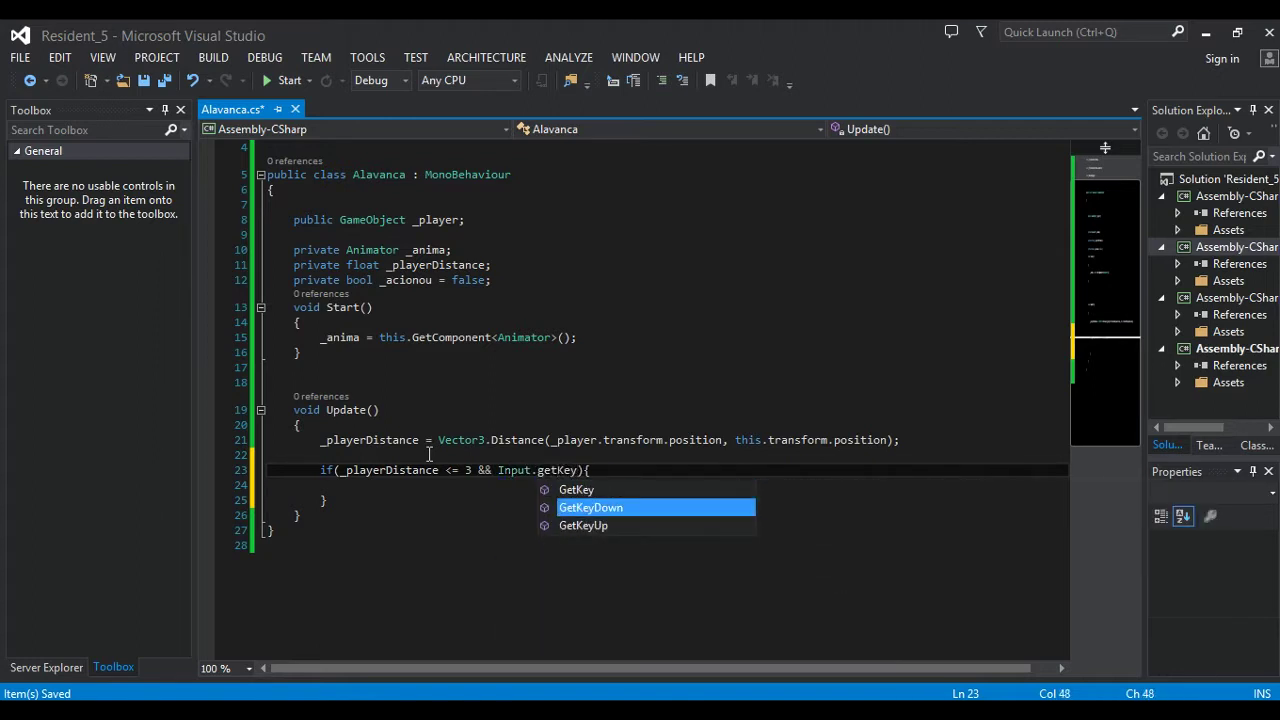
type("()")
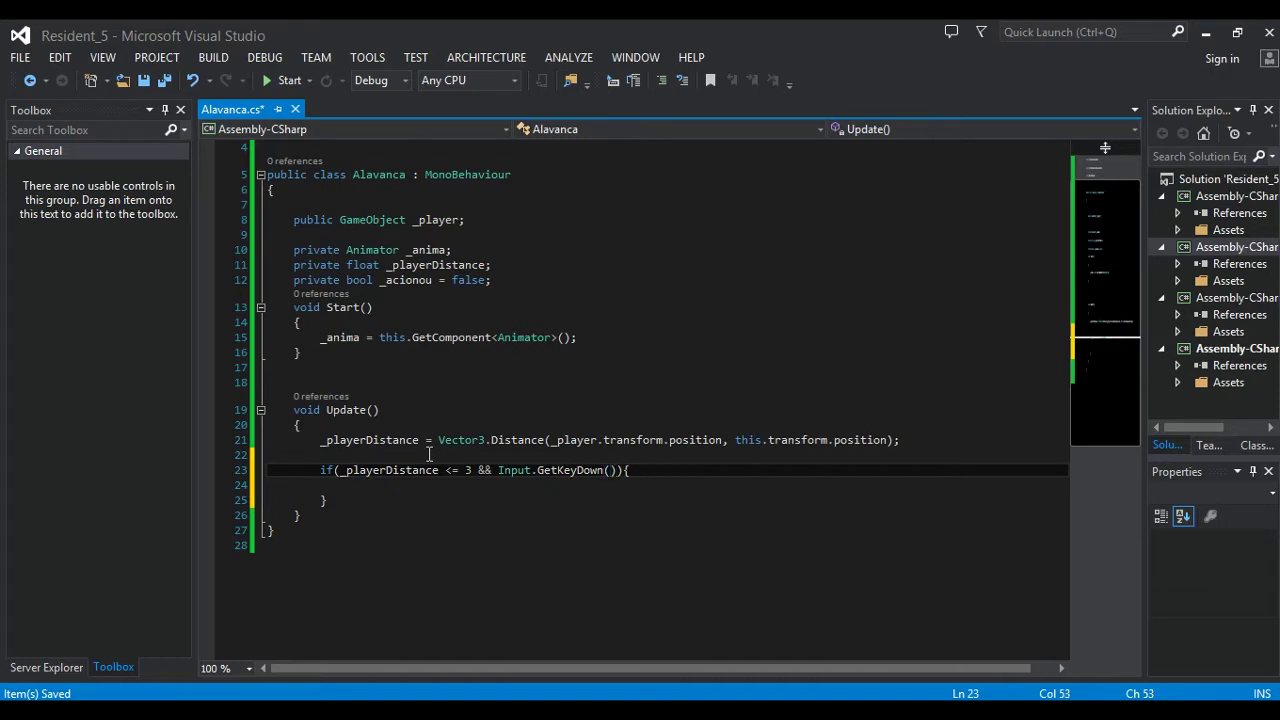
type("Key")
type(".E")
key("Escape")
key("ctrl+k")
key("ctrl+d")
key("ctrl+s")
Try a string as GetKeyDown's argument, then undo back to KeyCode.E.
left_click(616, 470, "shift")
key("BackSpace")
type("\"\"")
key("ctrl+z")
key("ctrl+z")
key("ctrl+z")
key("ctrl+z")
left_click(736, 499)
left_click(669, 470)
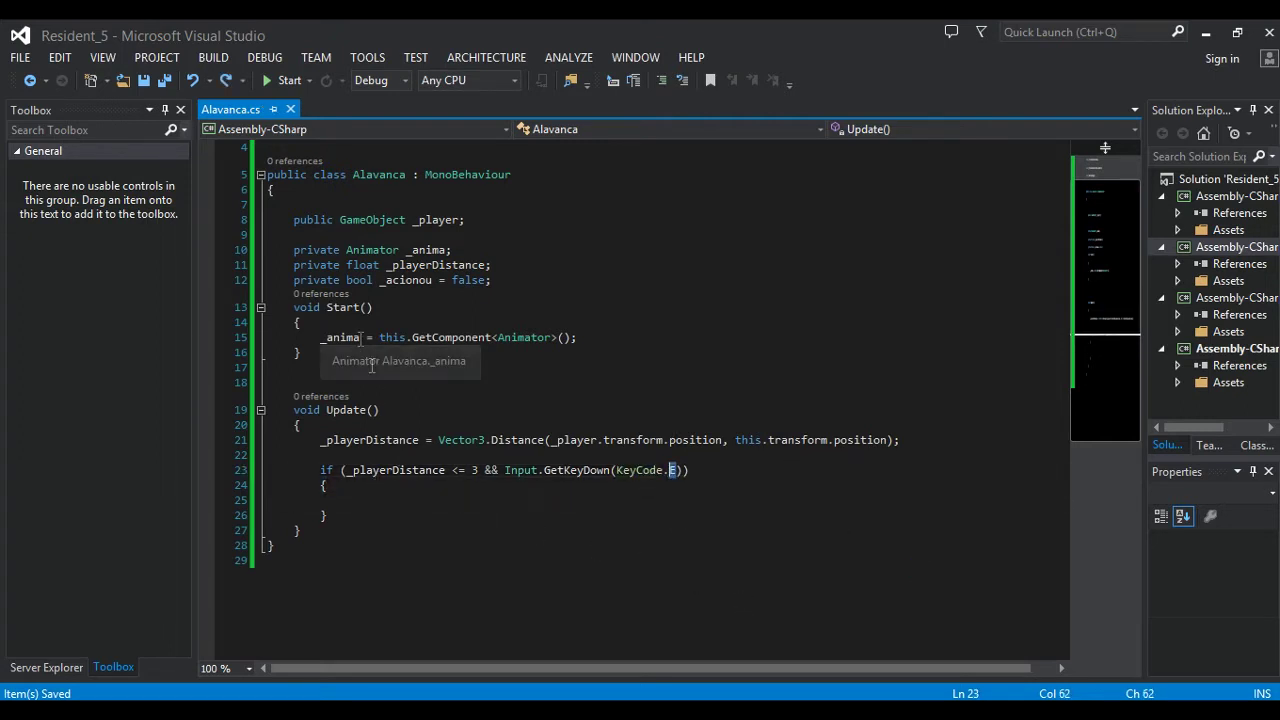
Set _acionou = true inside the if block and save.
left_click(409, 285)
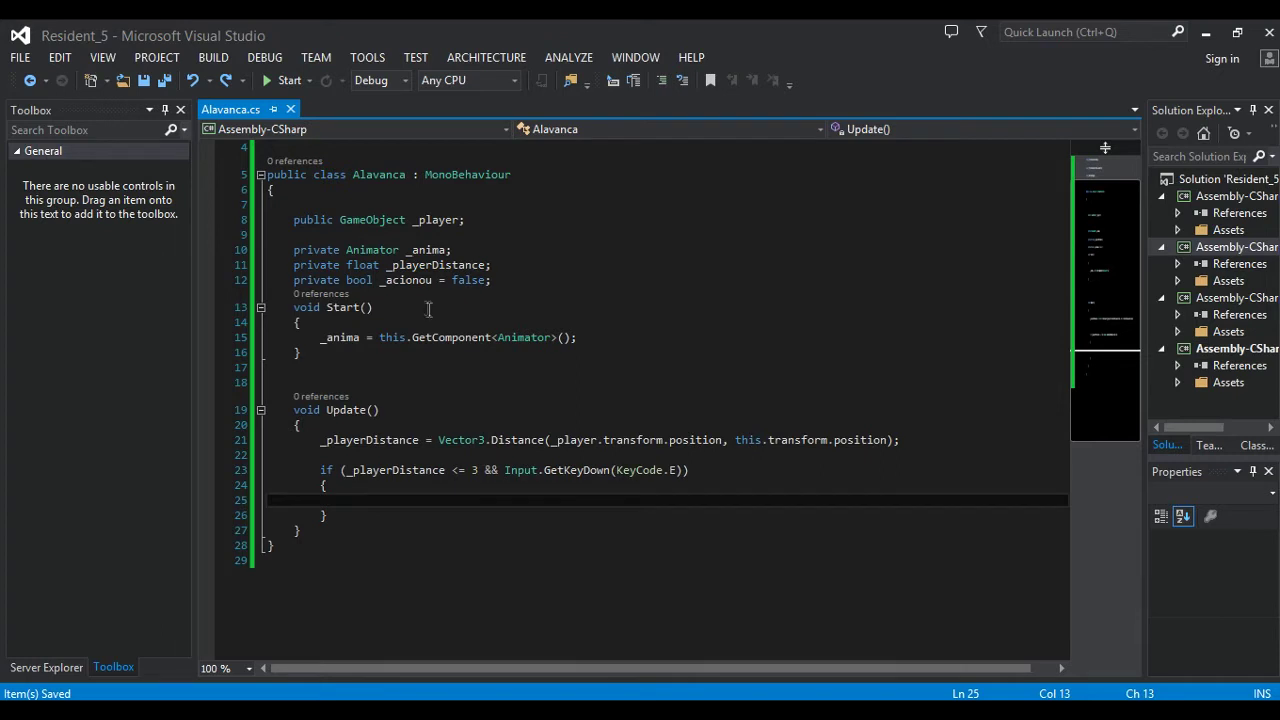
left_click(372, 500)
type("_acionou")
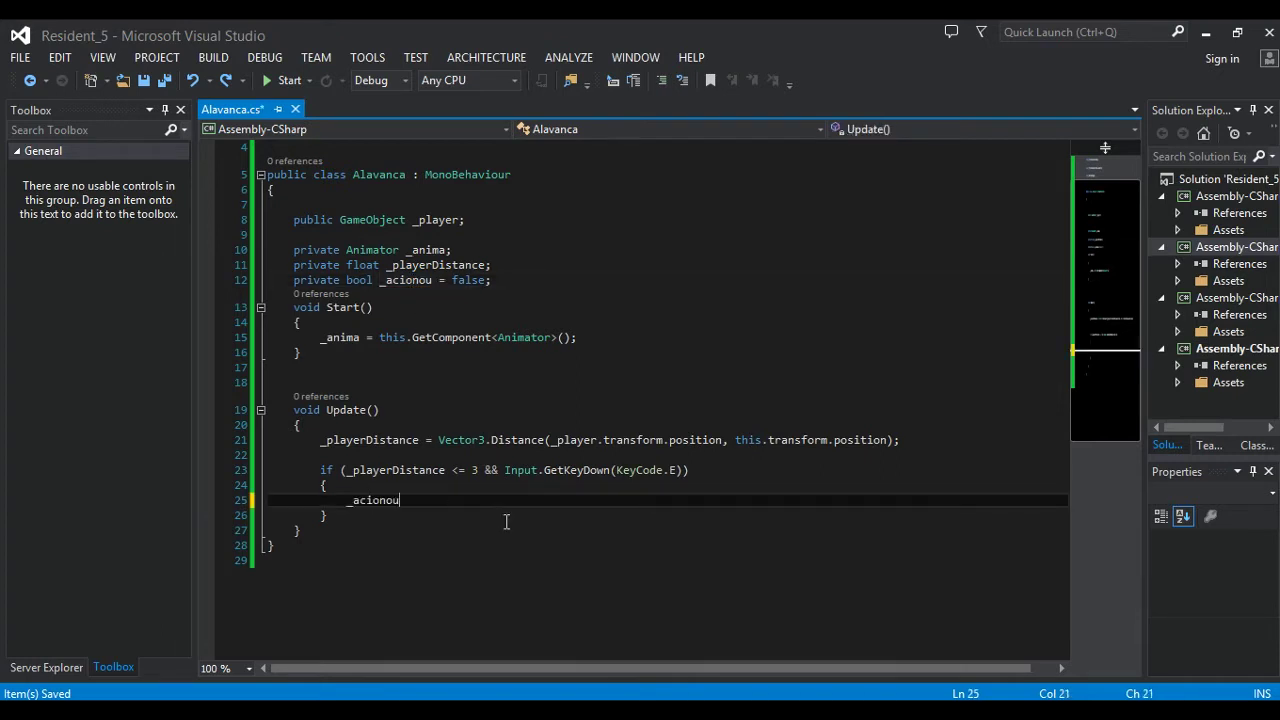
type(" = true;")
key("ctrl+s")
left_click_drag(400, 515, 307, 469)
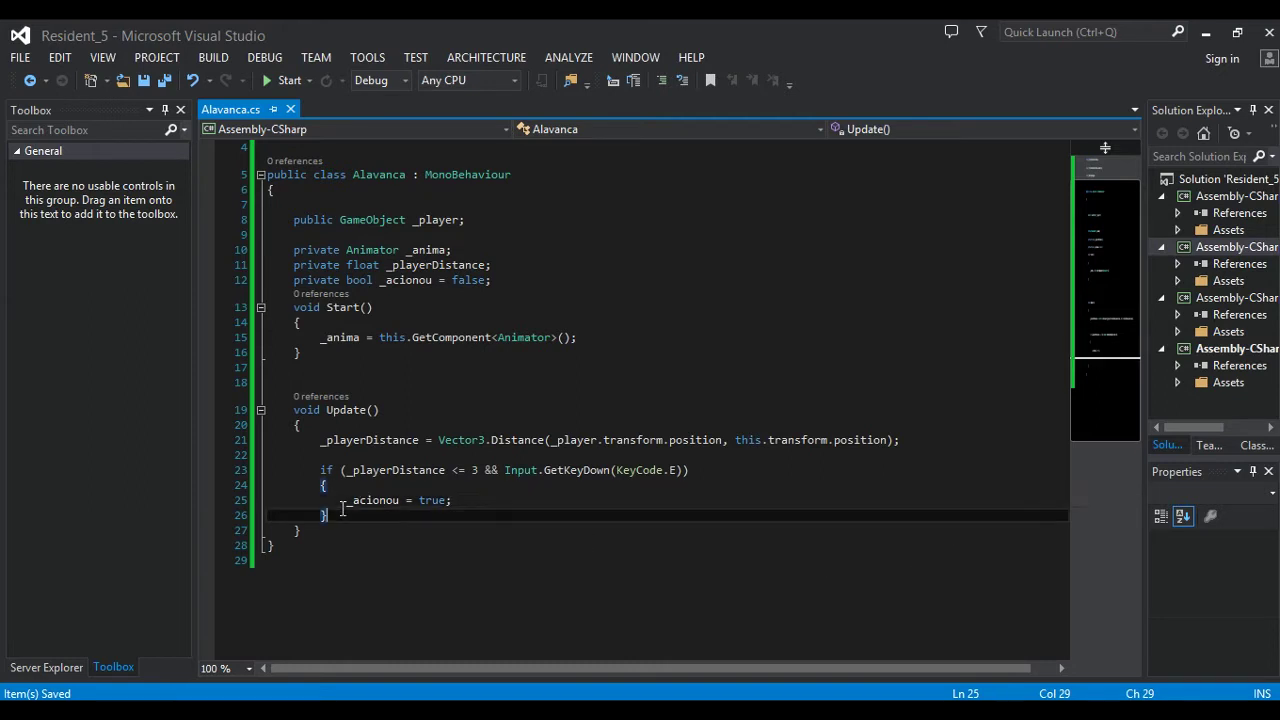
Add an empty FixedUpdate method below Start and save.
left_click(357, 367)
key("Return")
type("void ")
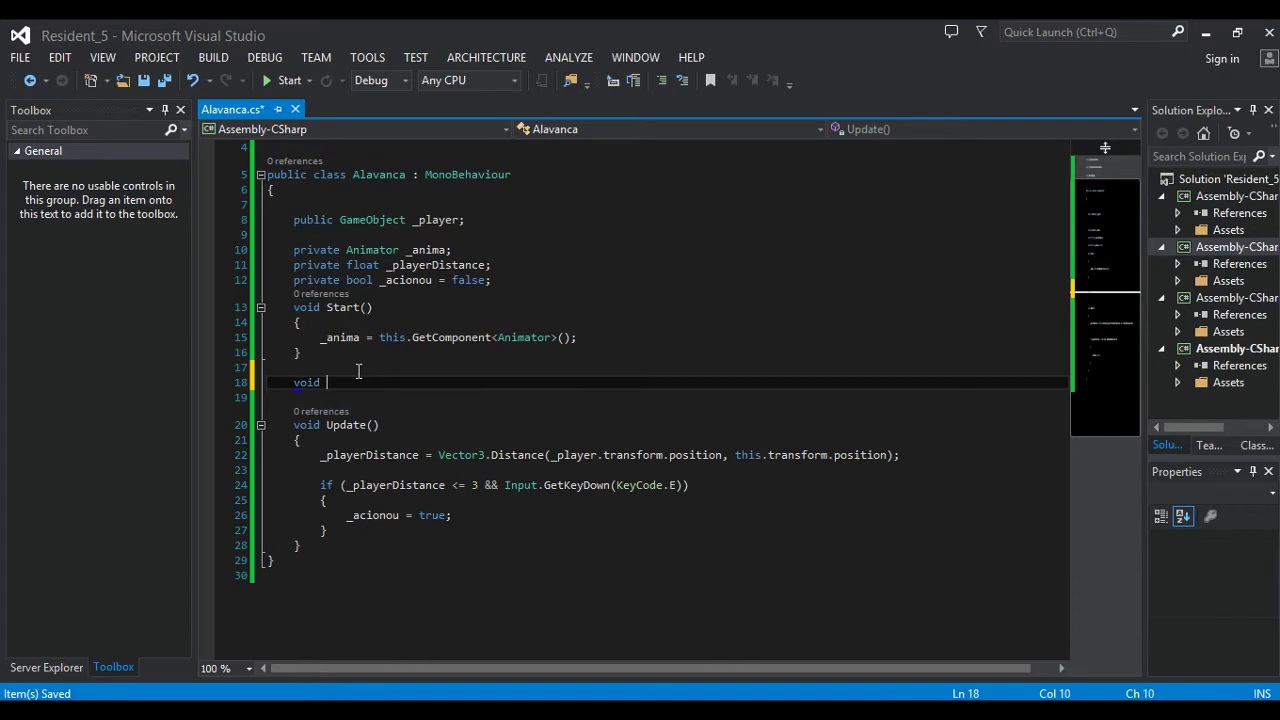
type("Fix")
type("edUpdate")
type("{")
key("Return")
key("ctrl+s")
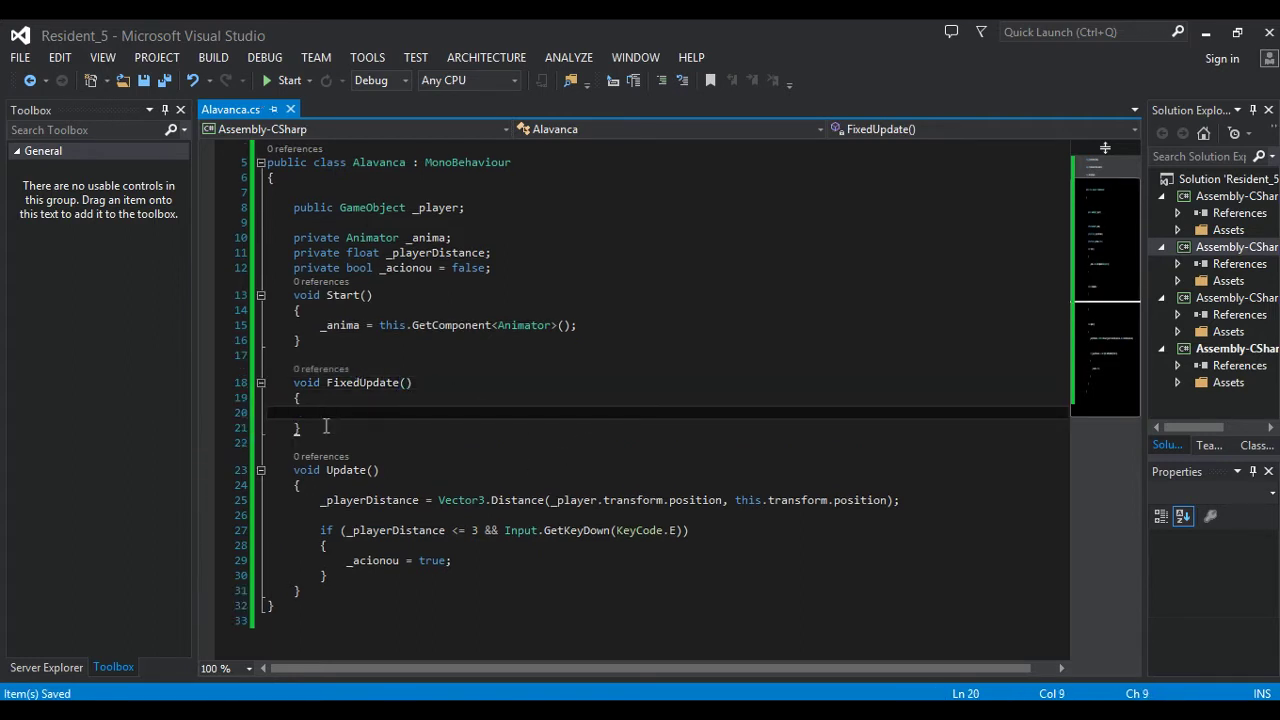
left_click_drag(326, 426, 266, 382)
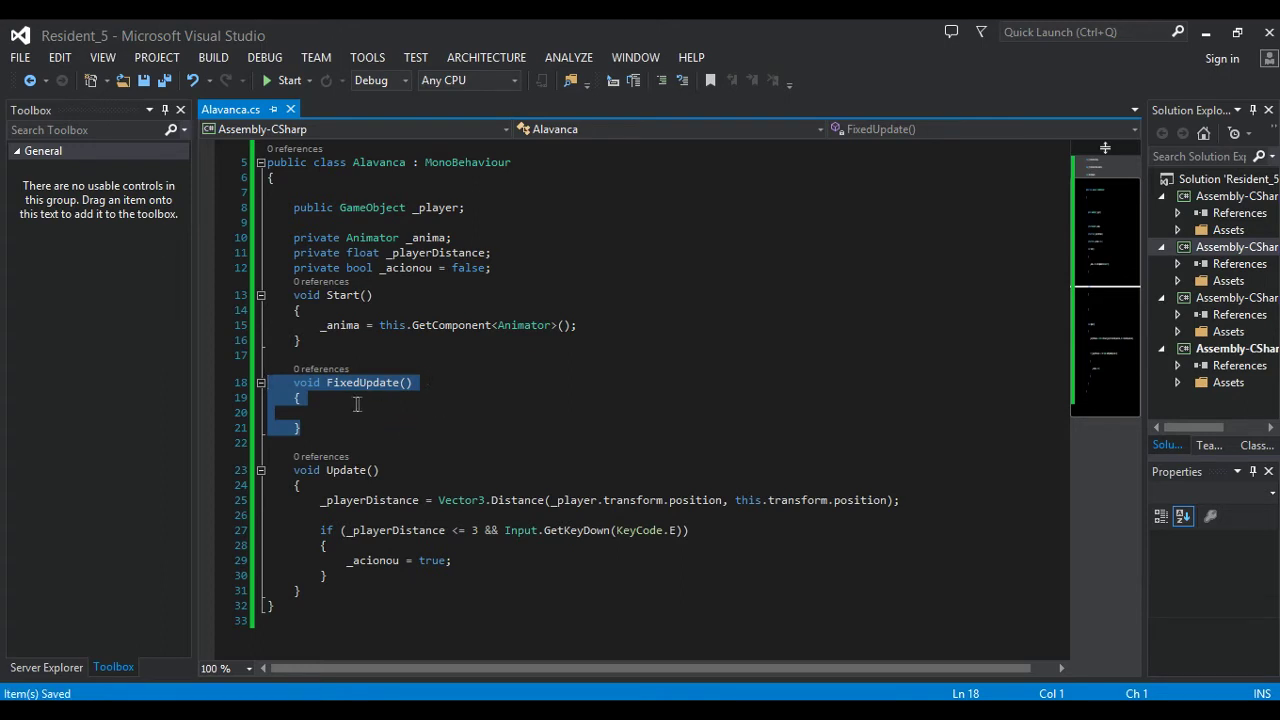
left_click(362, 395)
Call _anima.SetTrigger() inside FixedUpdate and save the script.
left_click(358, 325)
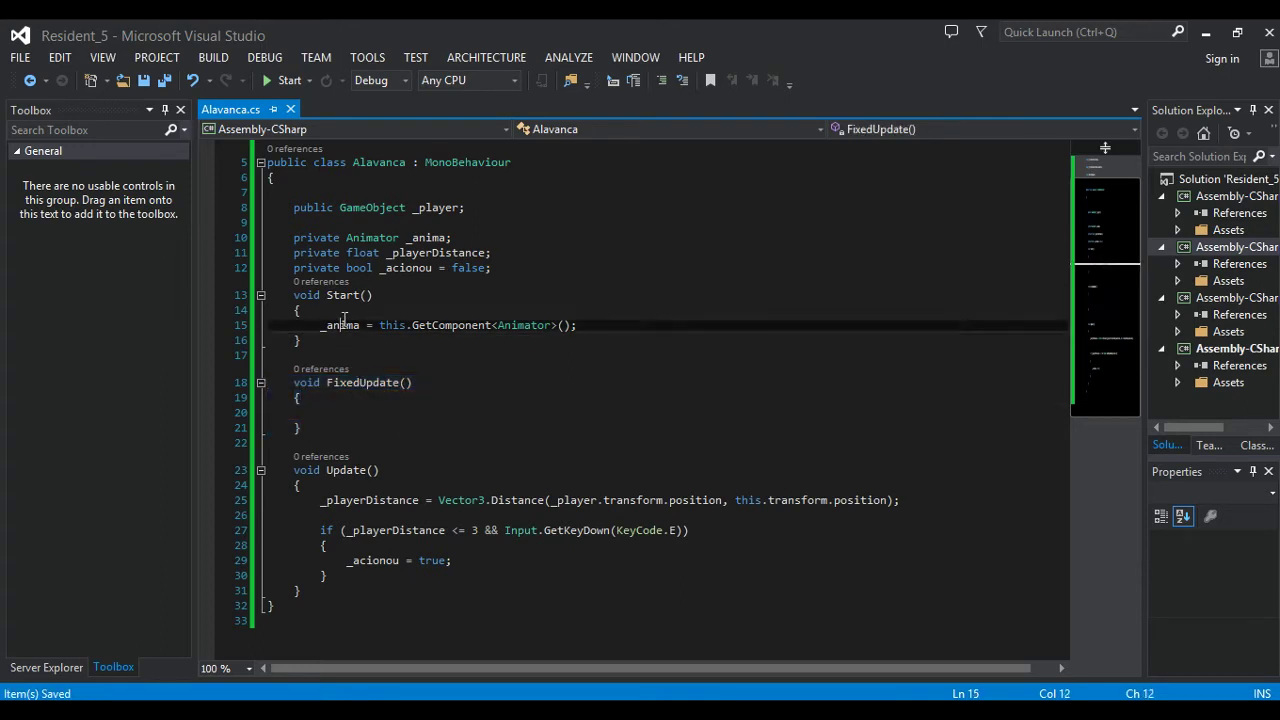
left_click(362, 412)
type("_anima")
type(".p")
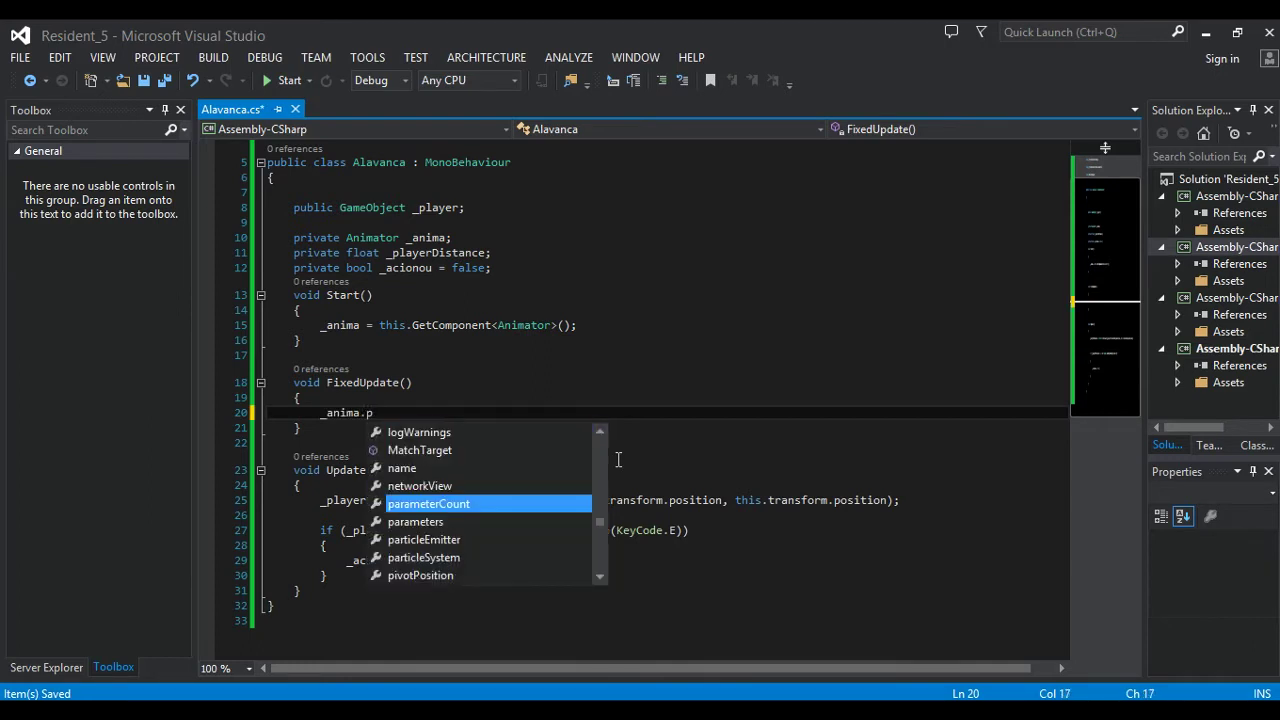
key("BackSpace")
type("sett")
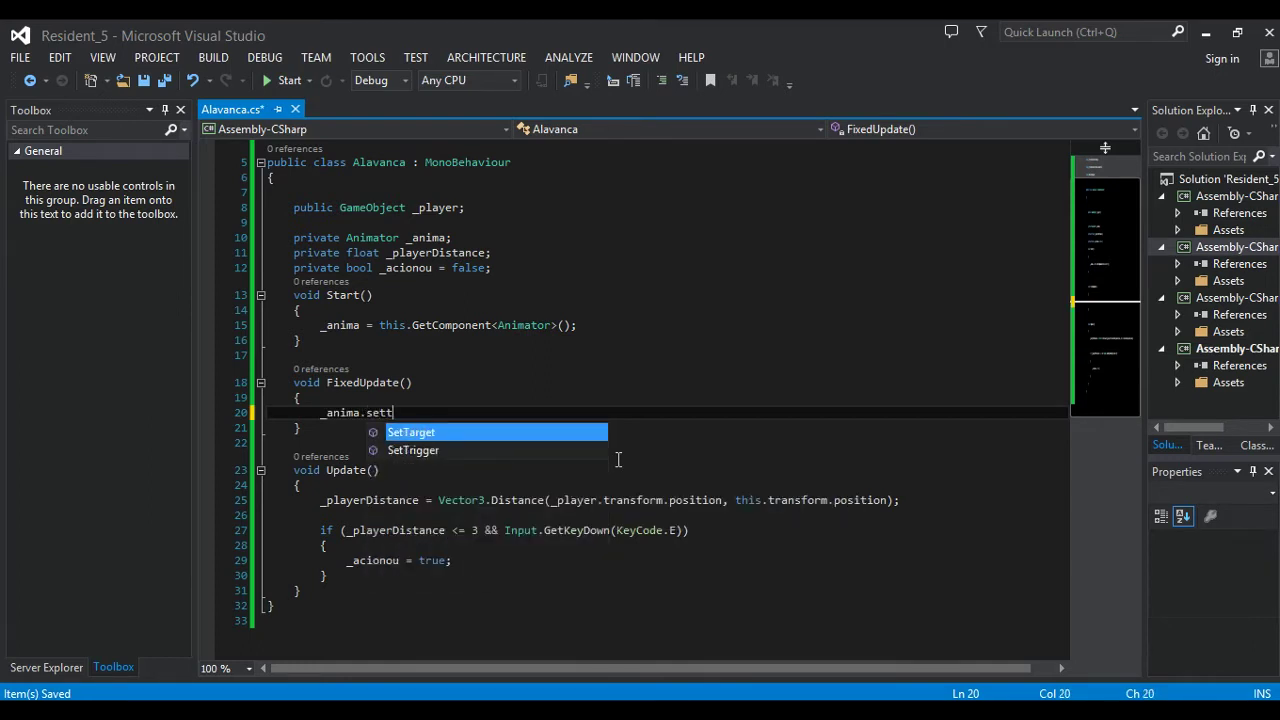
type("r")
key("Tab")
type("();")
key("ctrl+s")
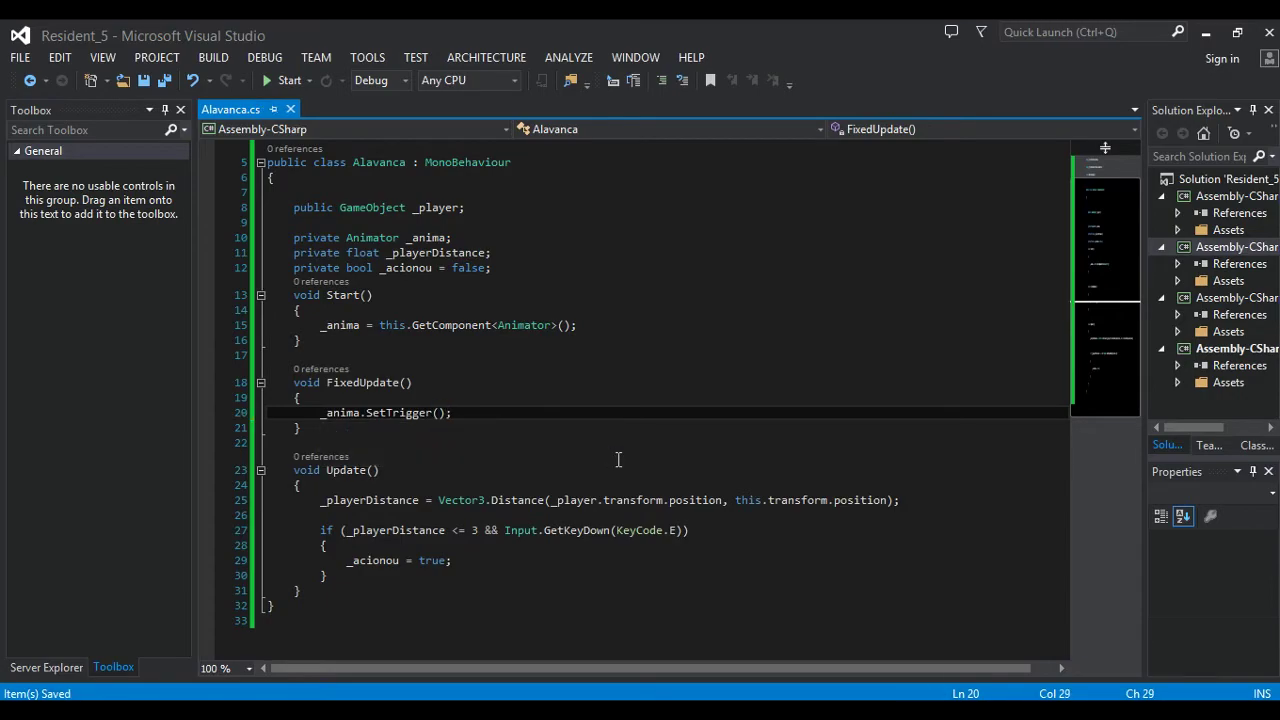
key("alt+Tab")
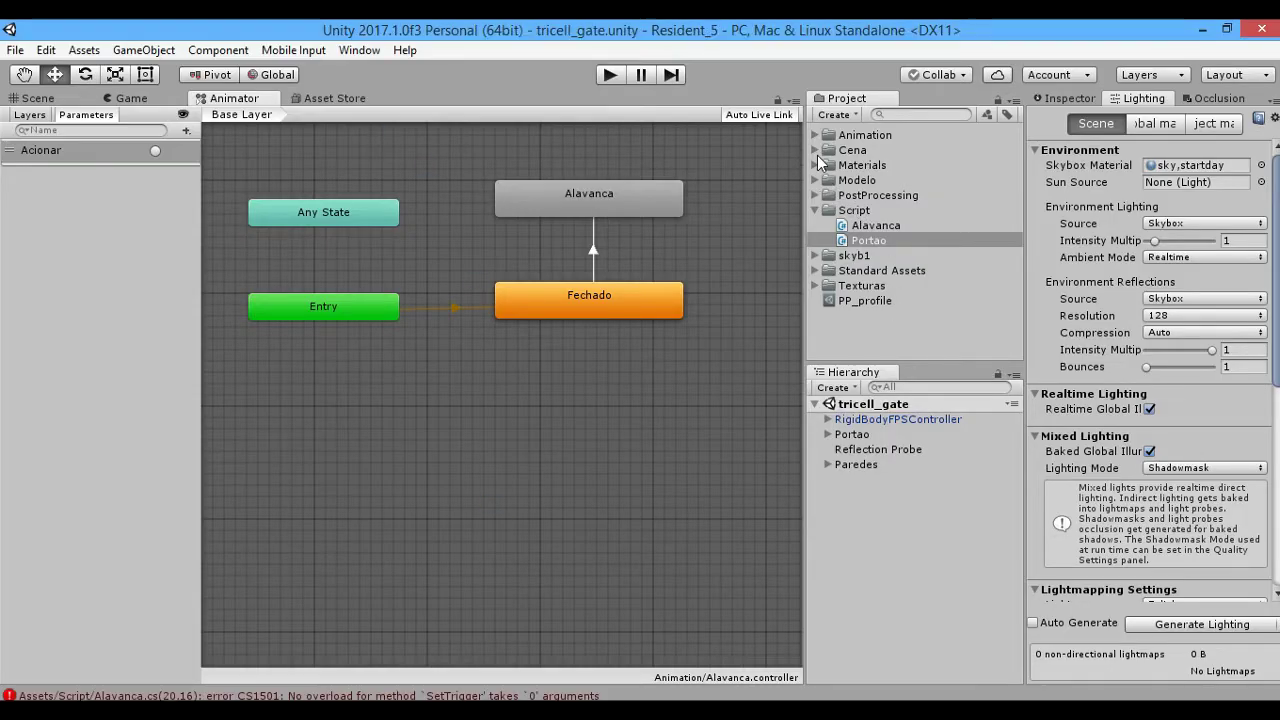
Select the Alavanca controller under Animation to read its Acionar parameter, then return to SetTrigger.
left_click(816, 135)
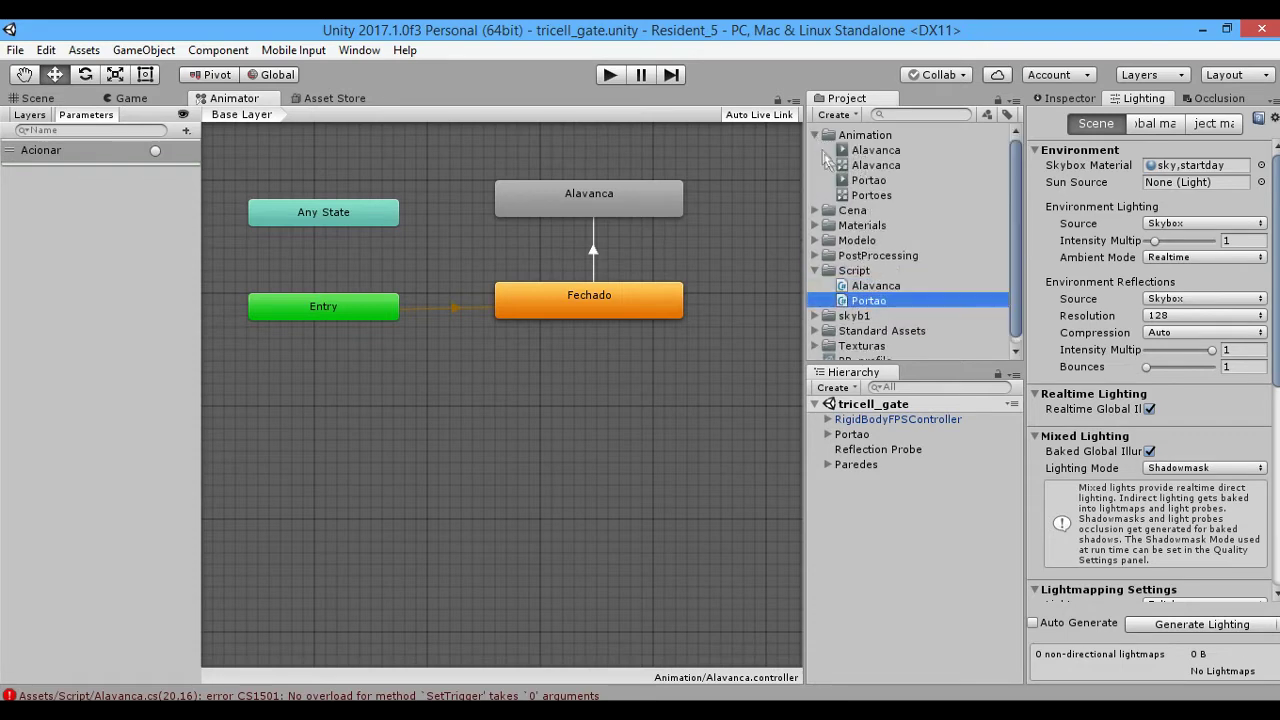
left_click(872, 166)
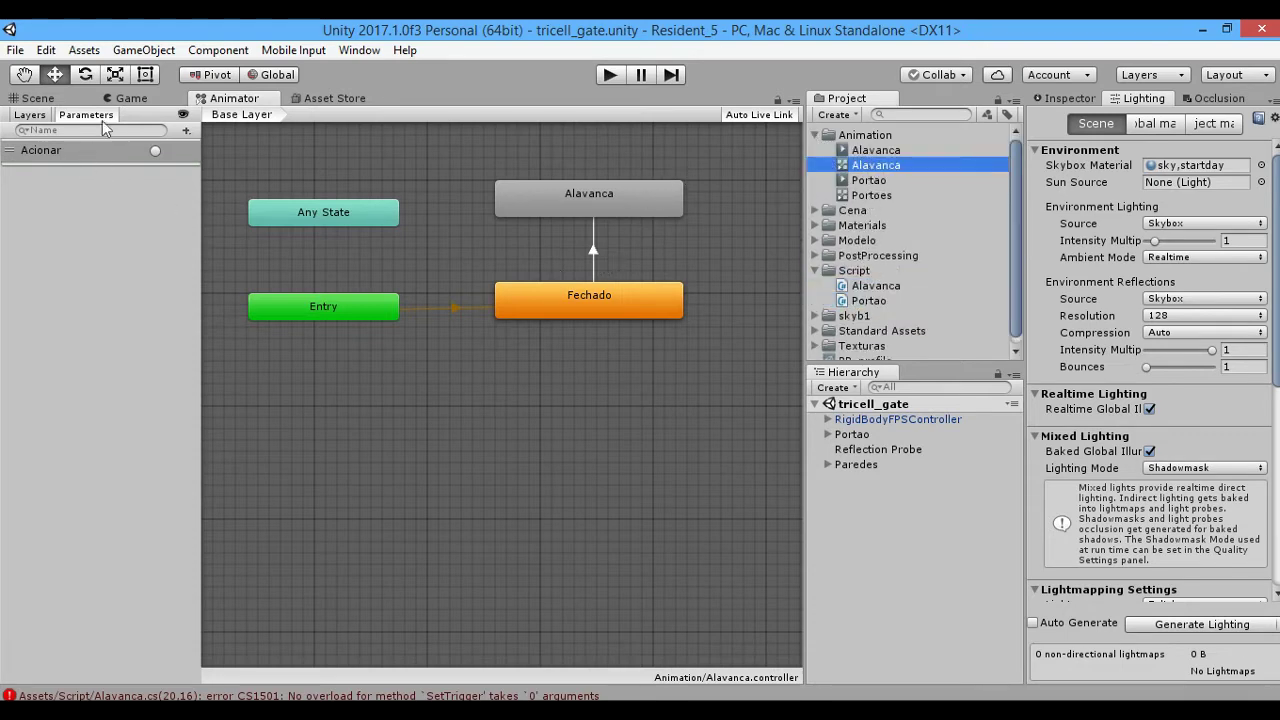
key("alt+Tab")
left_click(438, 414)
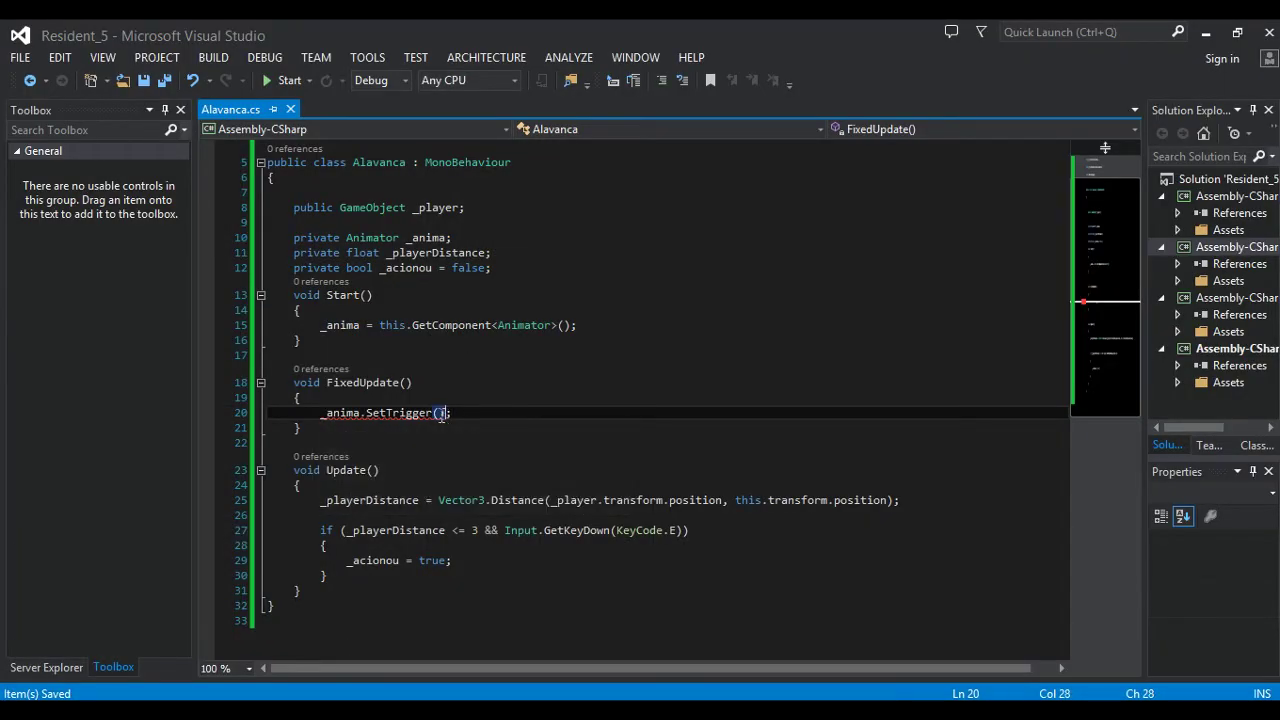
Pass "Acionar" to _anima.SetTrigger in FixedUpdate, save Alavanca.cs, and return to Unity.
type("\"")
type("Acionar")
key("ctrl+s")
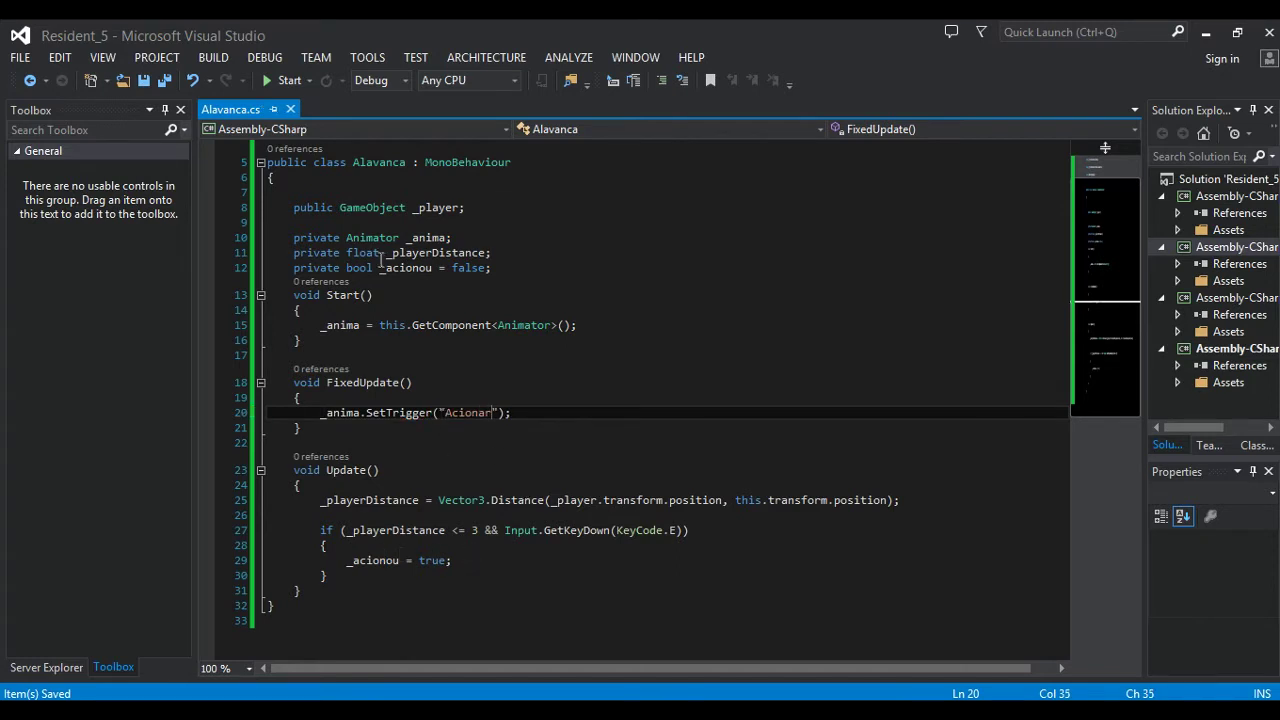
scroll(417, 512, "down", 1)
left_click(329, 544)
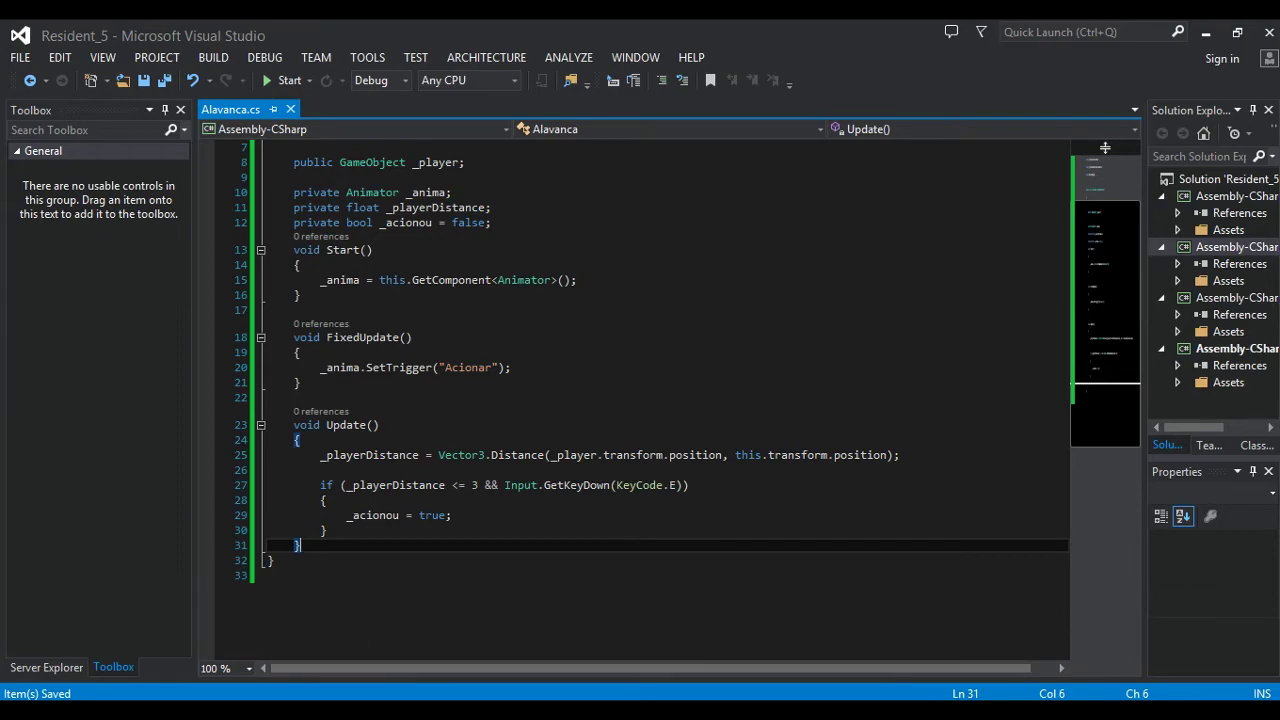
key("alt+Tab")
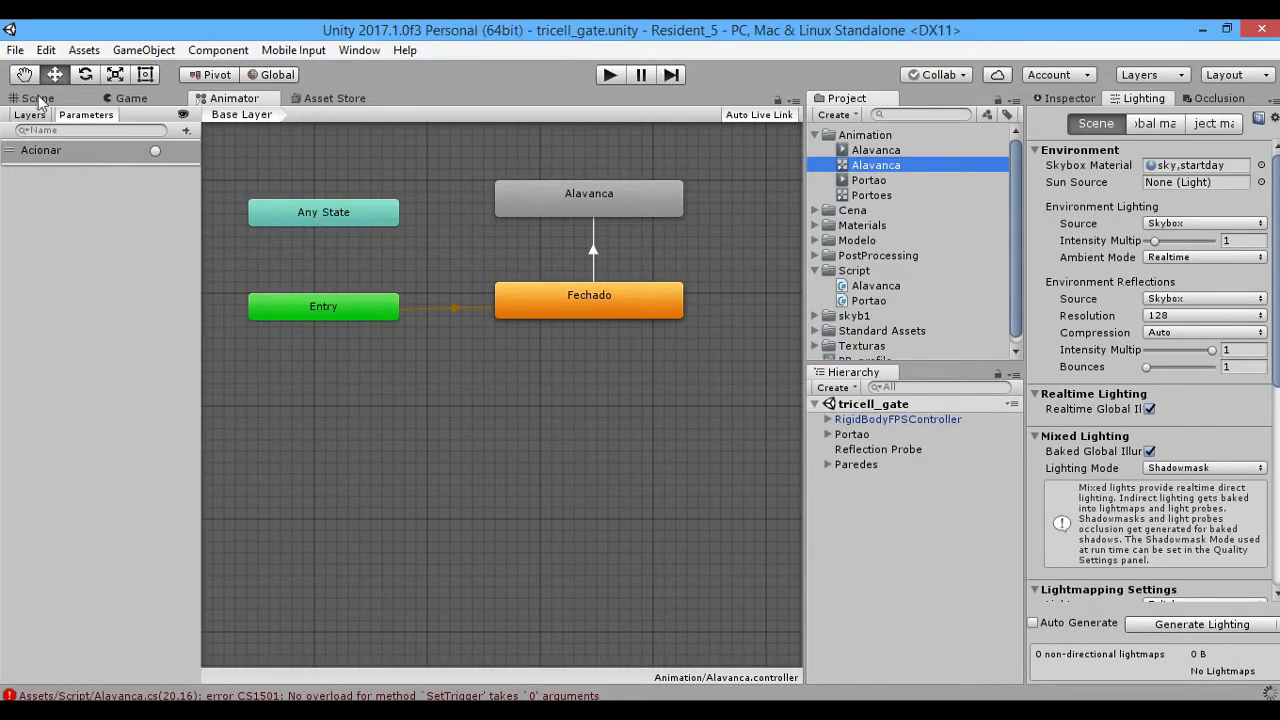
In the Scene view, select the lever on the gate panel and add the Alavanca script.
left_click(40, 99)
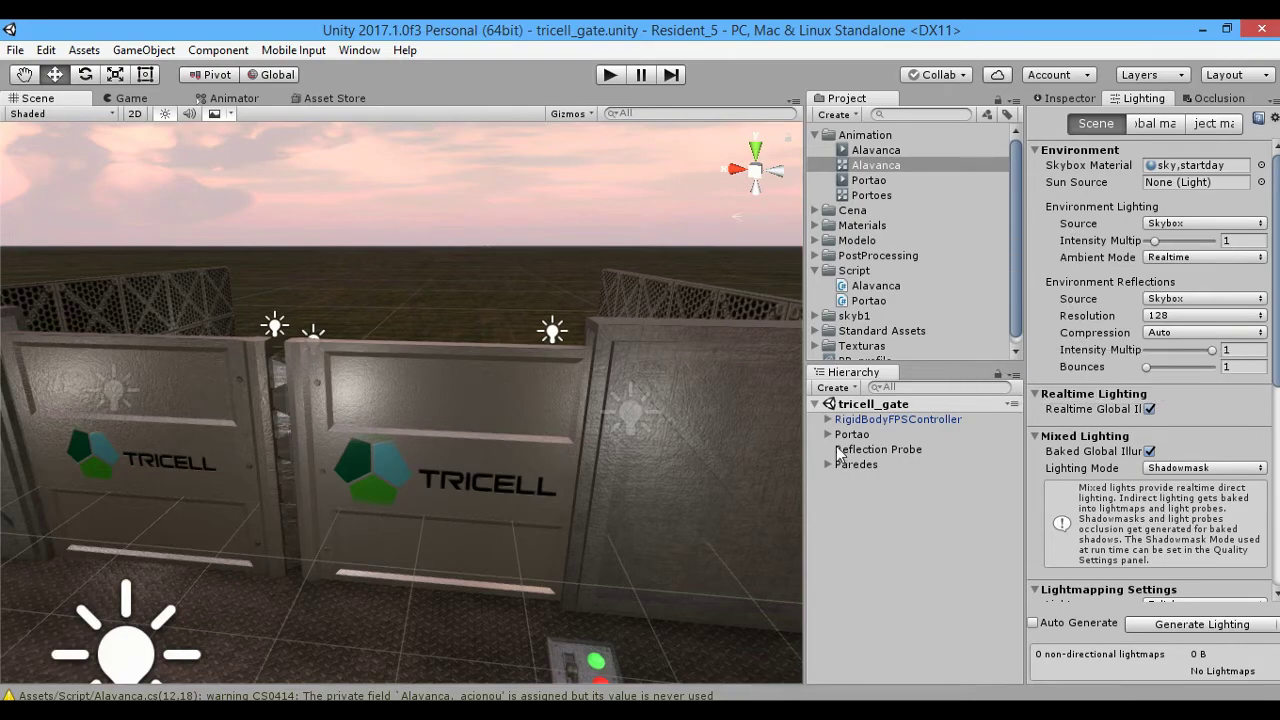
mouse_move(515, 447)
right_mouse_down()
mouse_move(631, 562)
mouse_move(410, 323)
right_mouse_up()
left_click(353, 302)
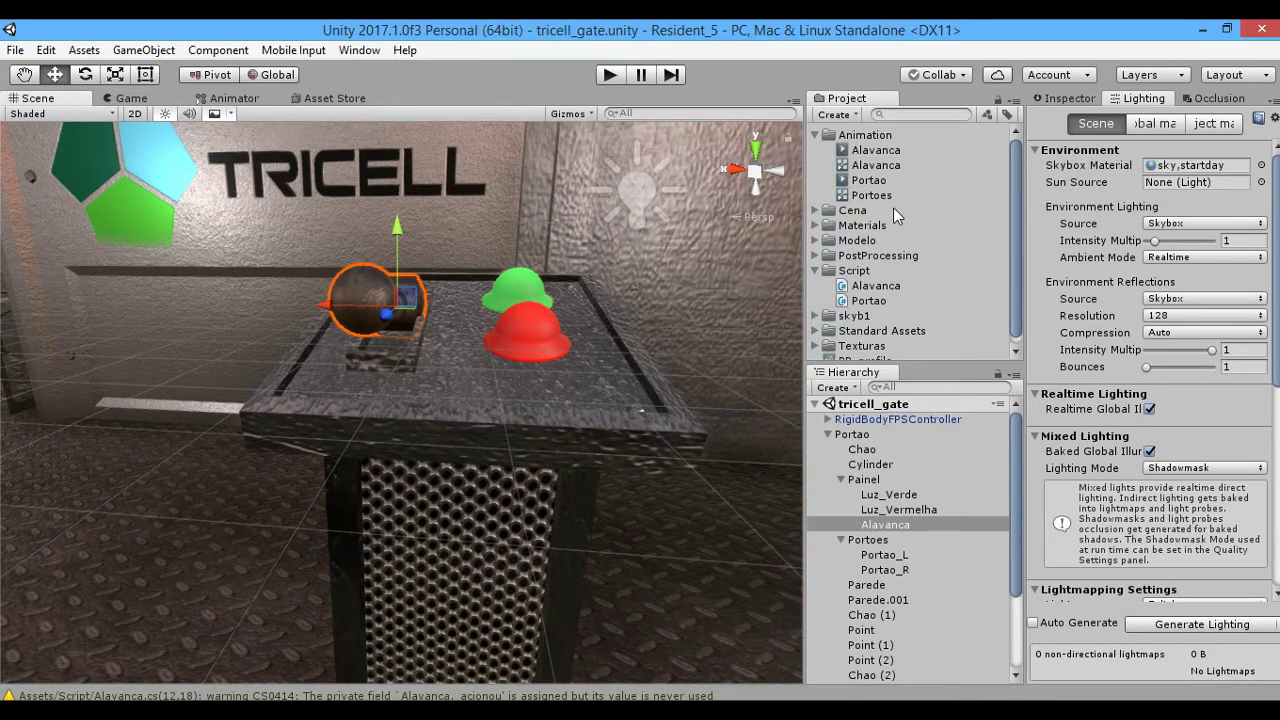
left_click_drag(868, 290, 885, 530)
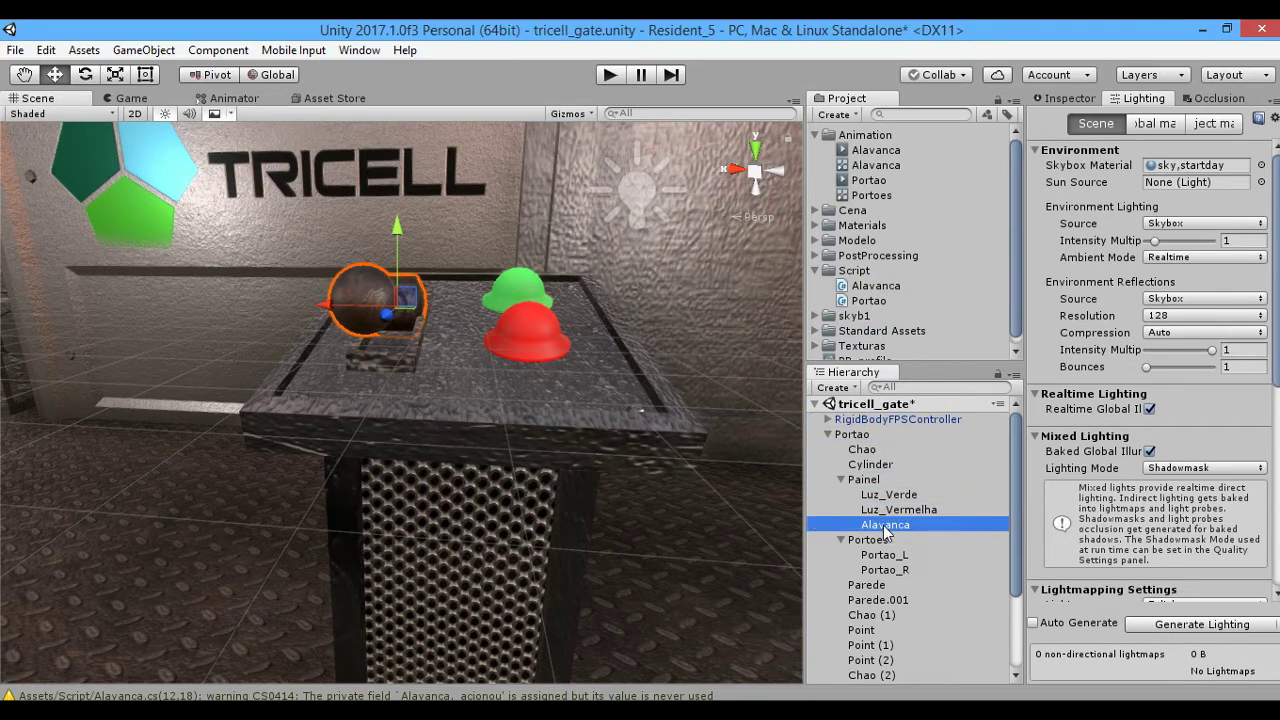
Assign RigidBodyFPSController to the Alavanca script's Player field.
left_click(1068, 98)
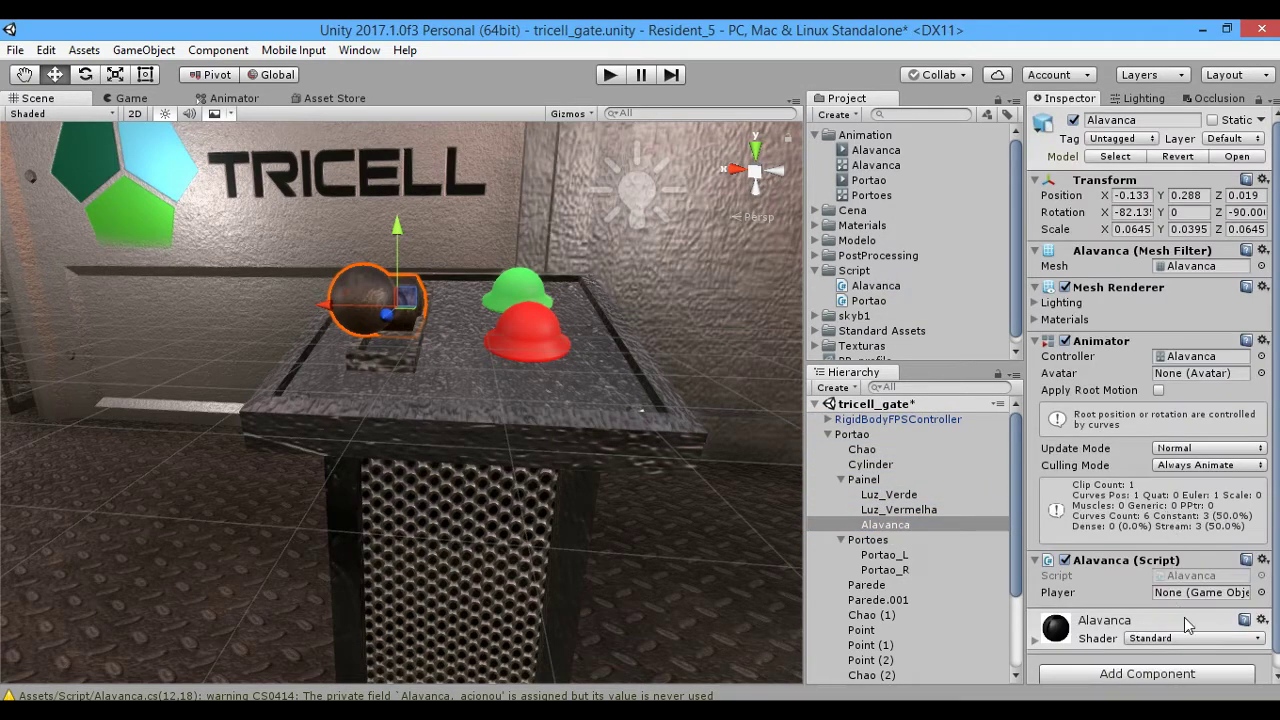
mouse_move(873, 422)
left_mouse_down()
mouse_move(1155, 591)
mouse_move(1190, 592)
left_mouse_up()
key("alt+Tab")
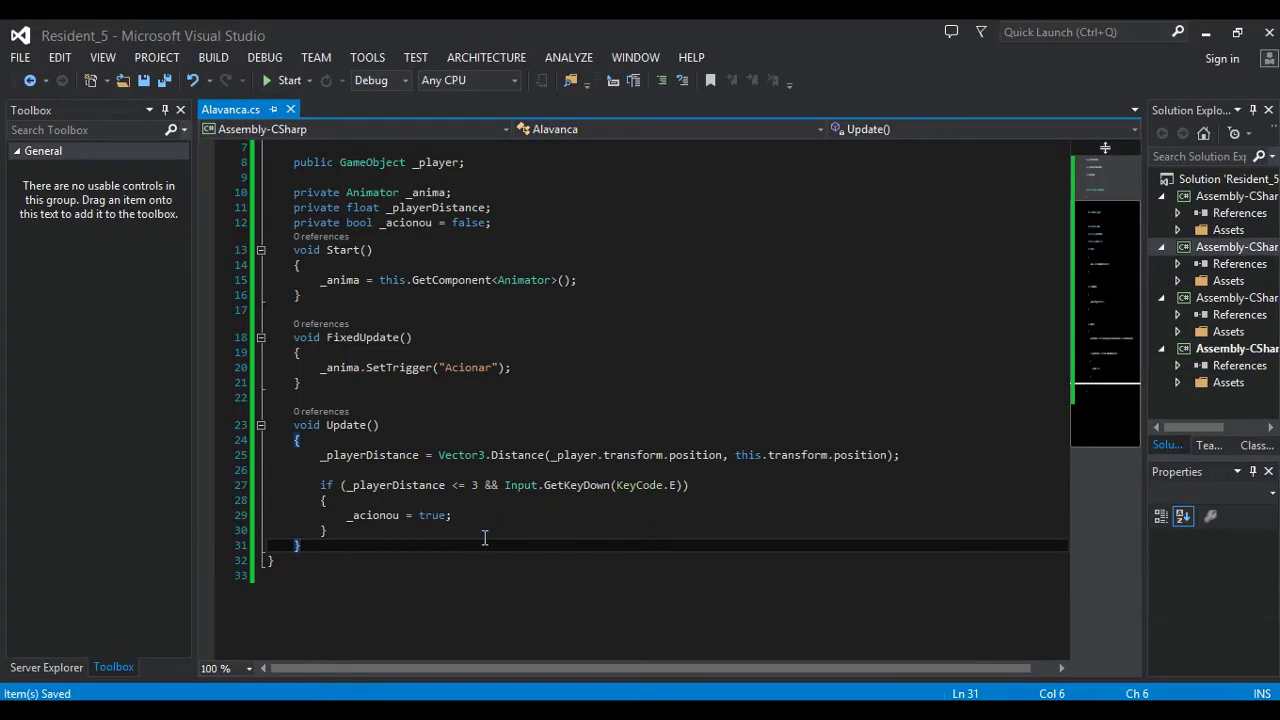
key("alt+Tab")
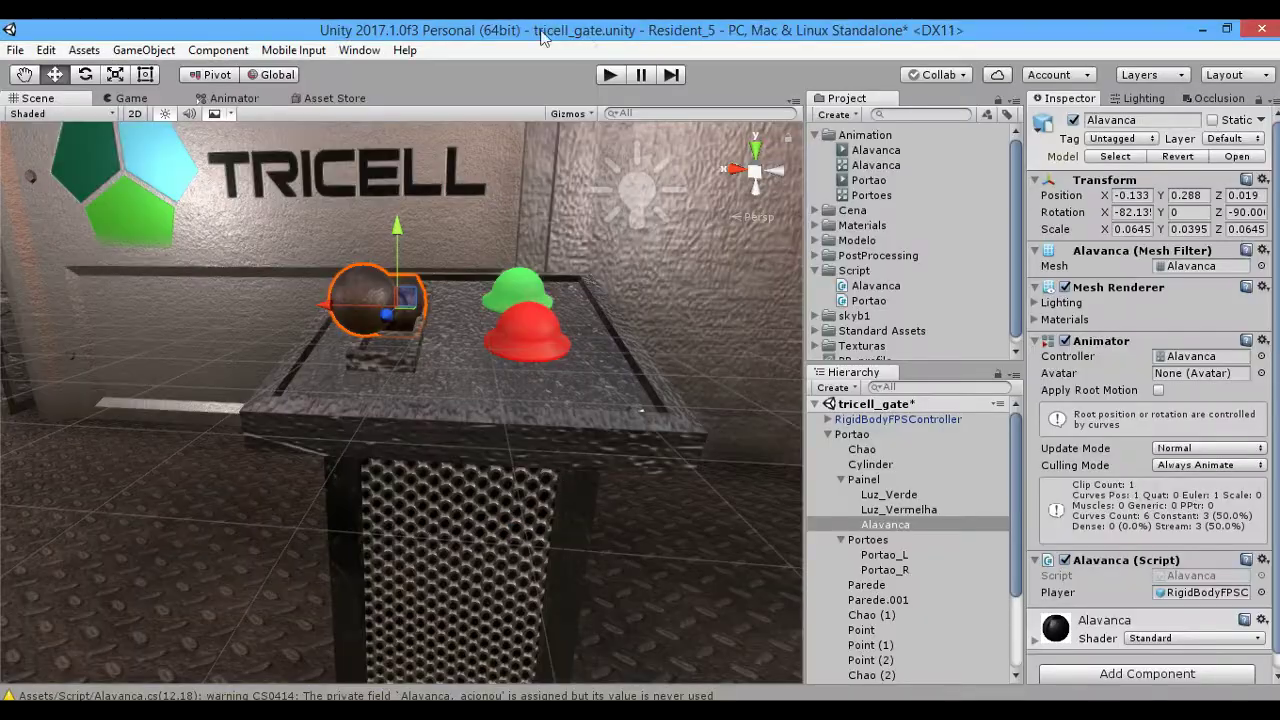
Playtest the lever, then confirm the Fechado→Alavanca transition uses the Acionar trigger.
left_click(610, 78)
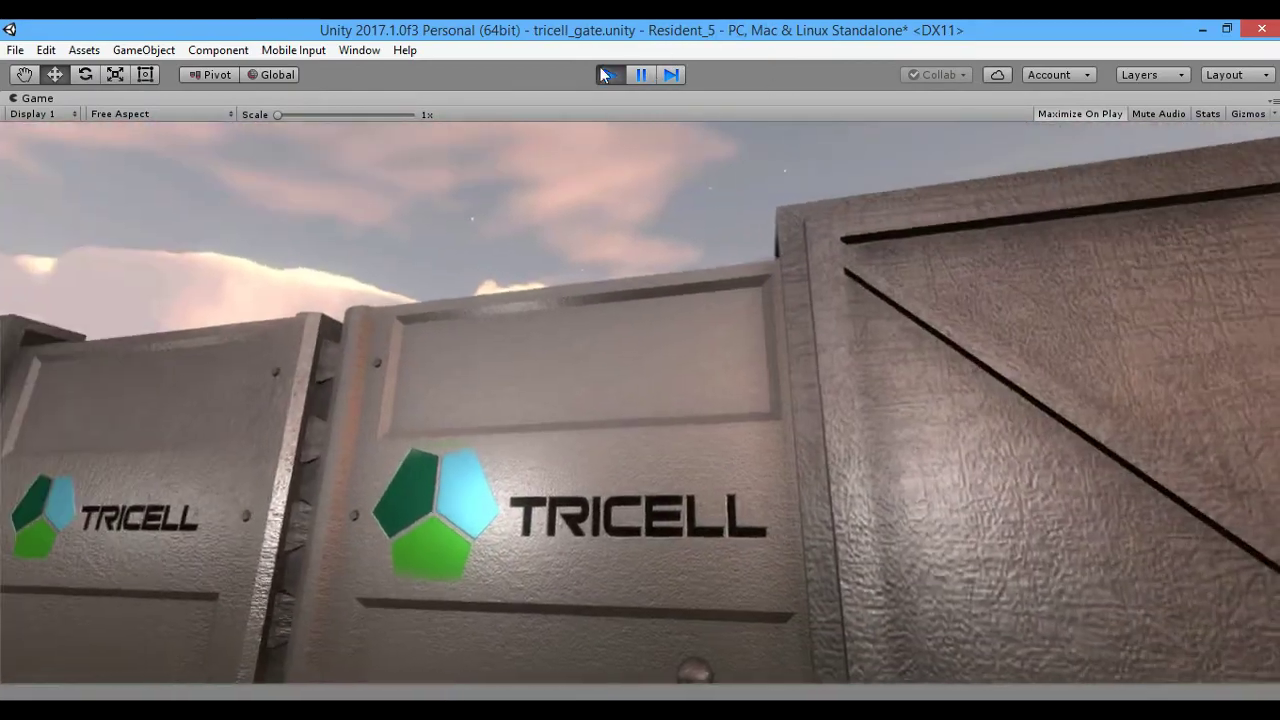
left_click(609, 74)
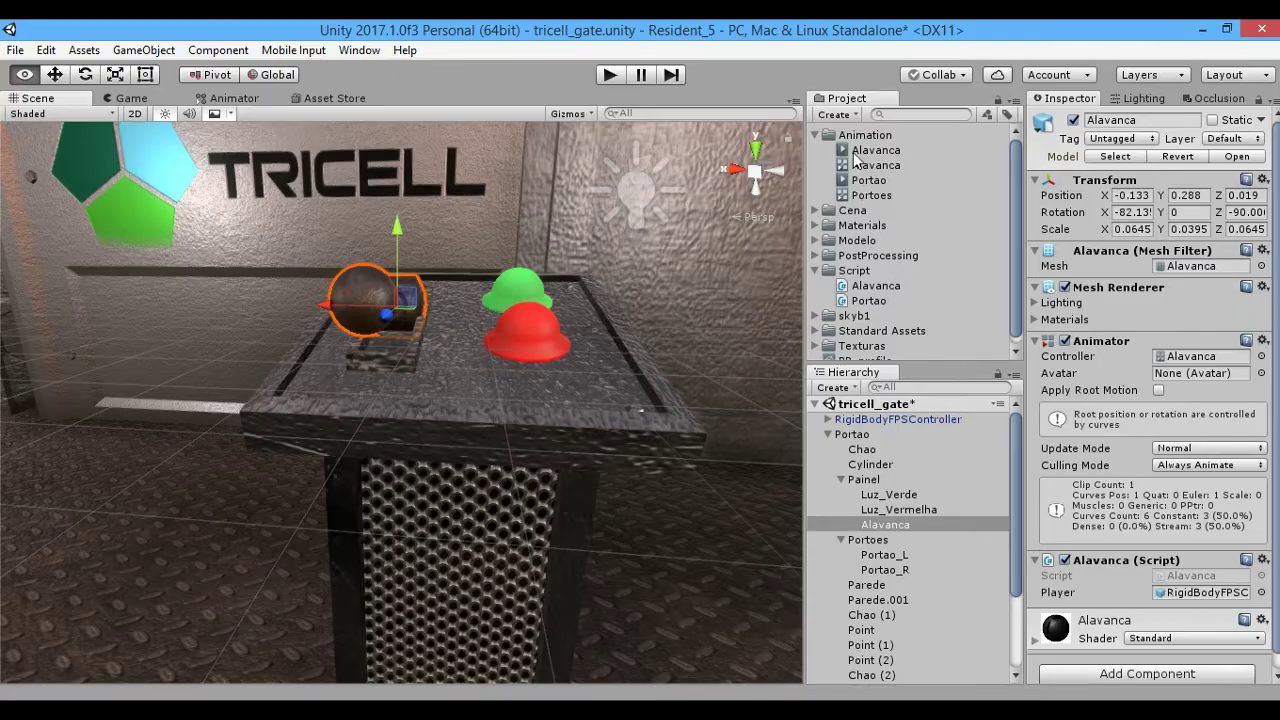
left_click(876, 150)
left_click(876, 165)
left_click(228, 98)
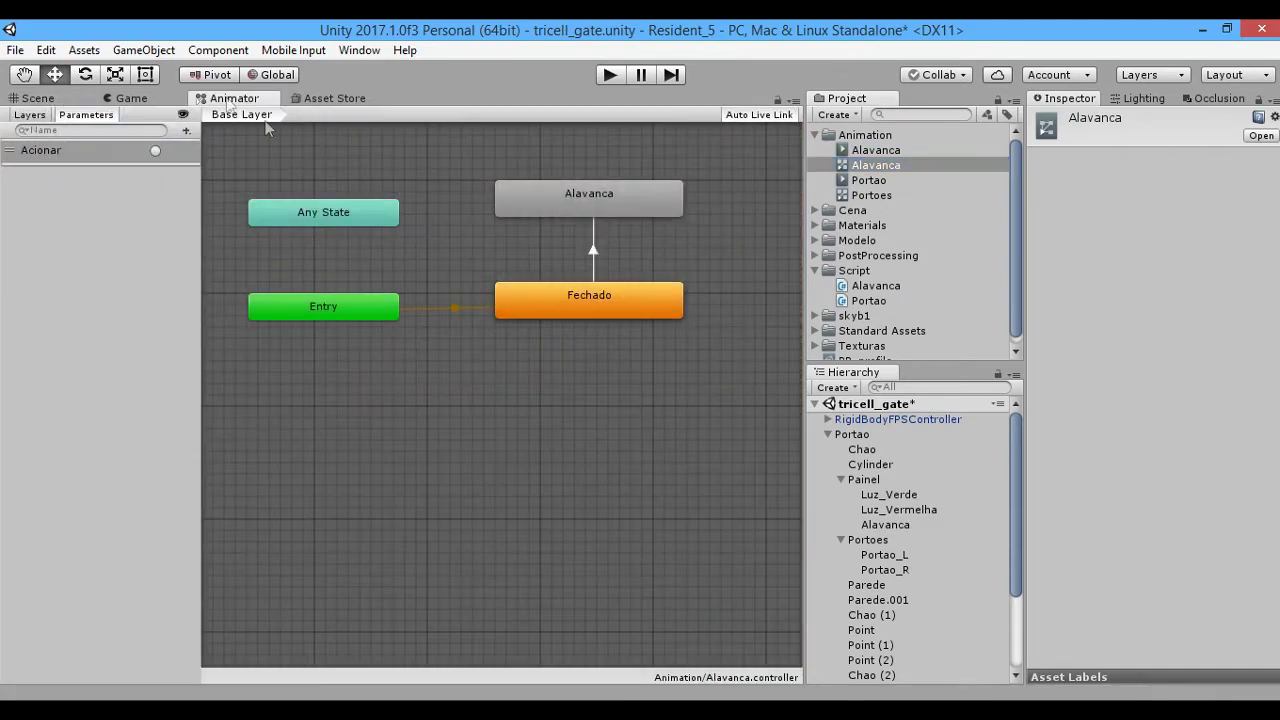
left_click(595, 246)
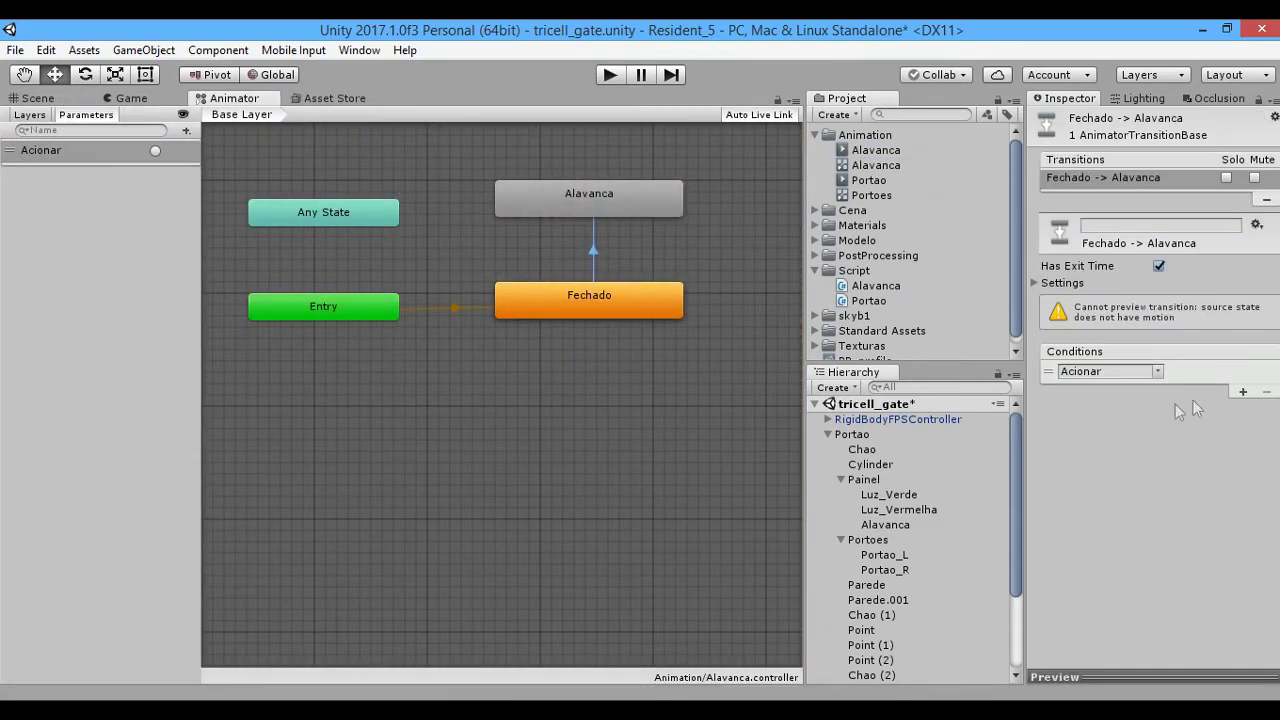
left_click(49, 101)
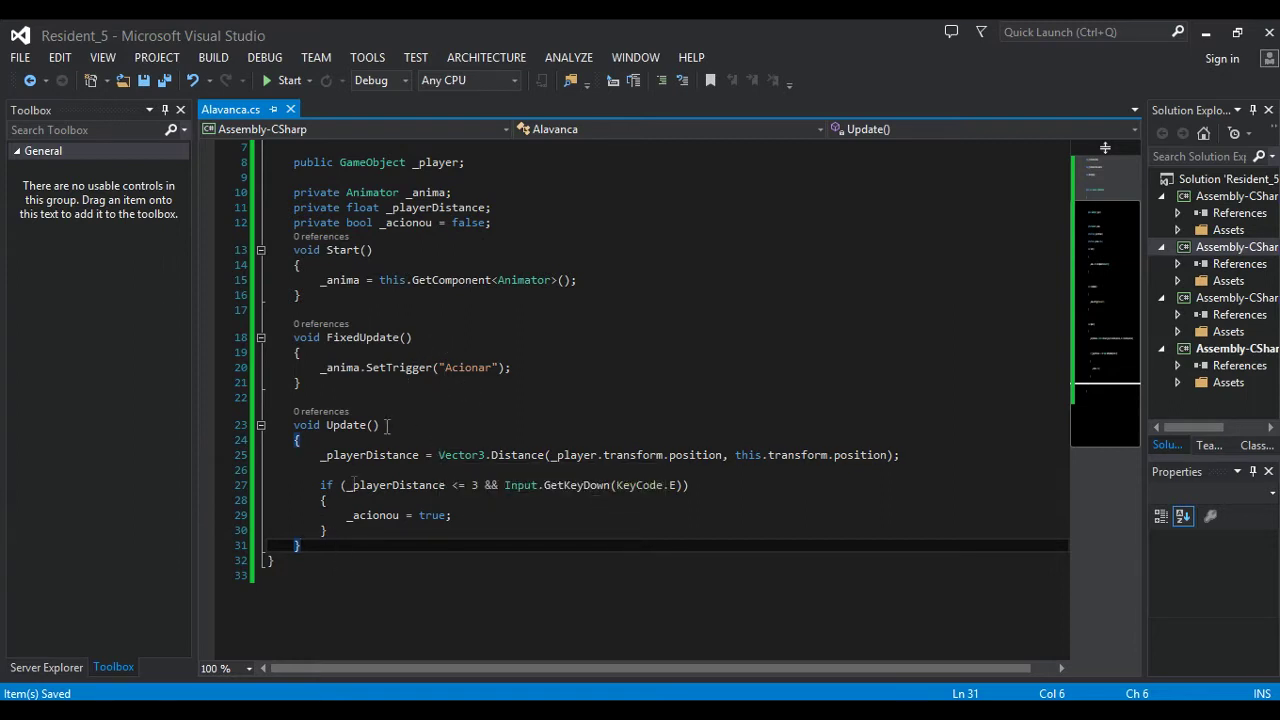
Add an if (_acionou) block with braces inside FixedUpdate.
double_click(362, 515)
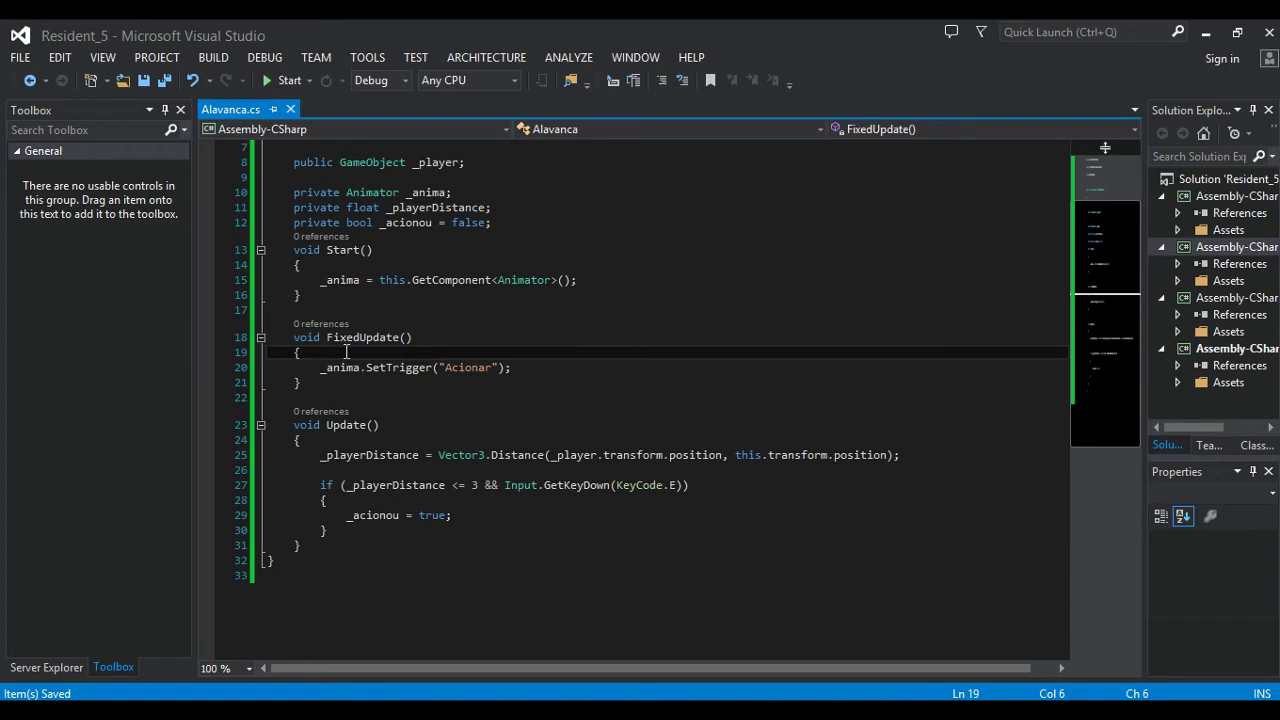
key("Return")
type("if(")
key("End")
key("Return")
type("{")
key("Return")
left_click(340, 367)
type("_acionou)")
Move the SetTrigger("Acionar") call inside the if block, remove the blank line, and save.
left_click_drag(320, 427, 511, 427)
key("ctrl+x")
left_click(367, 397)
key("ctrl+v")
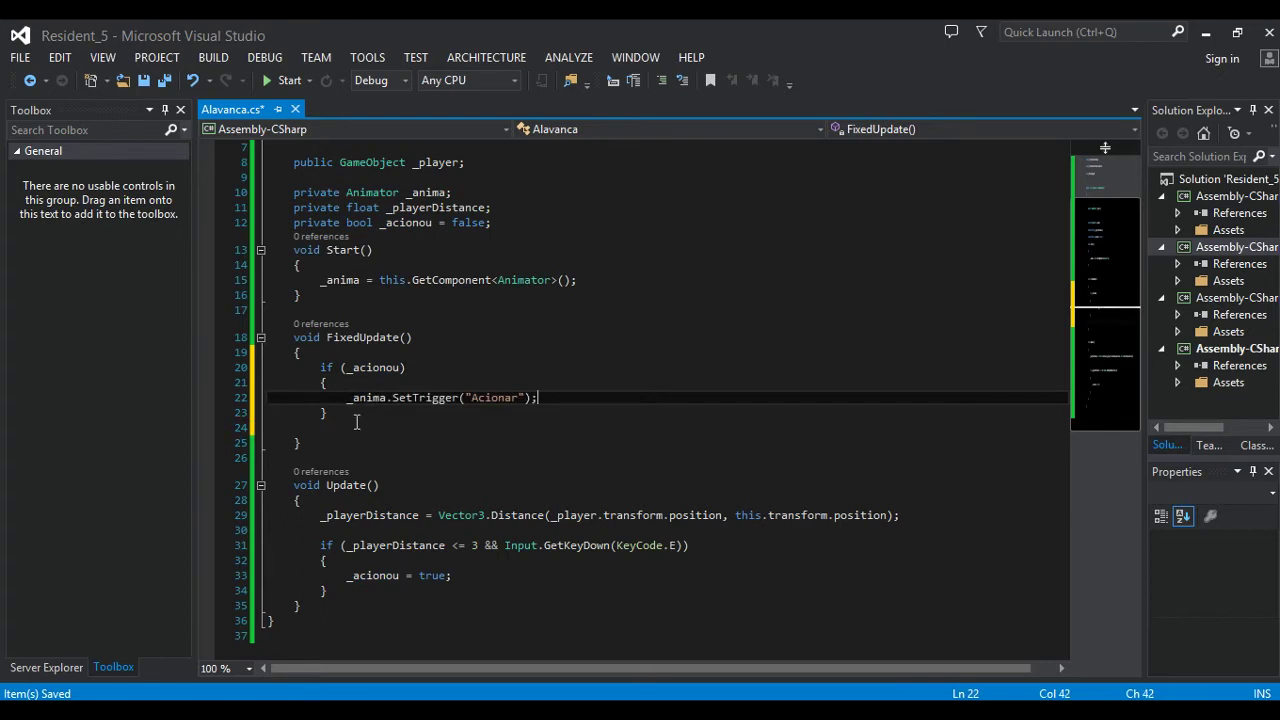
left_click_drag(356, 420, 371, 417)
key("Delete")
key("ctrl+s")
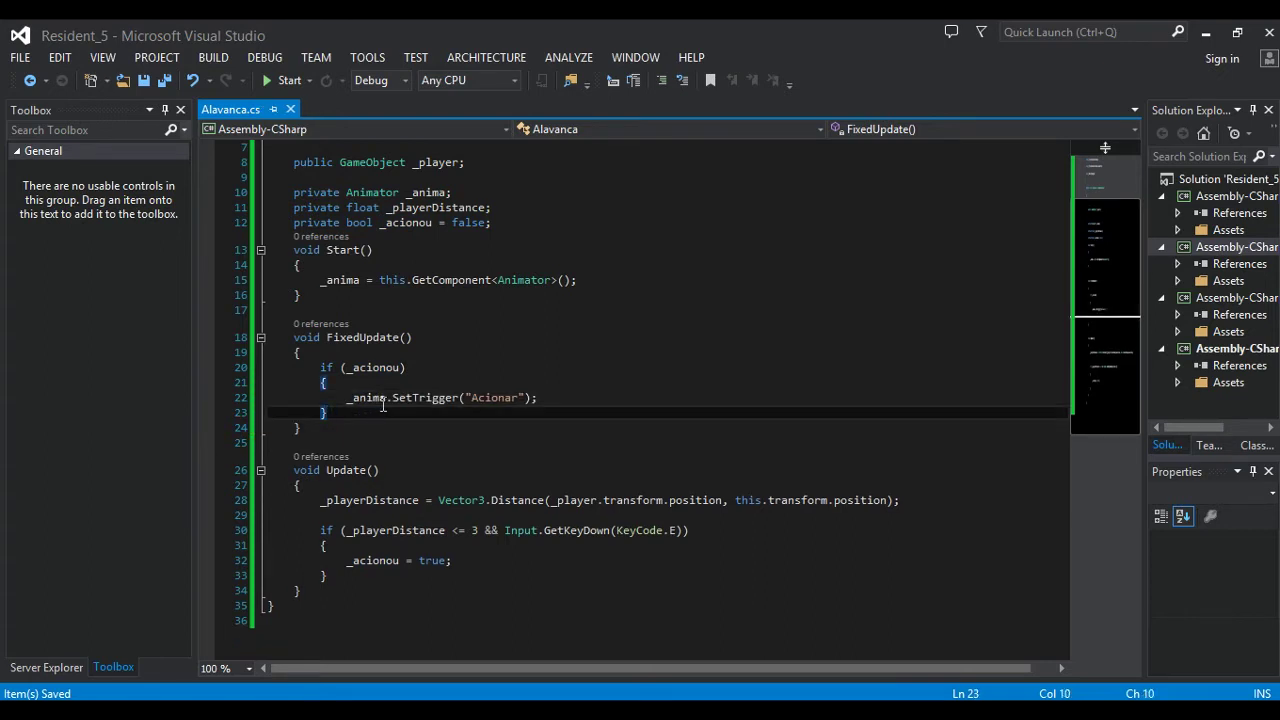
Change the _acionou declaration from bool false to int 0 and save.
double_click(348, 220)
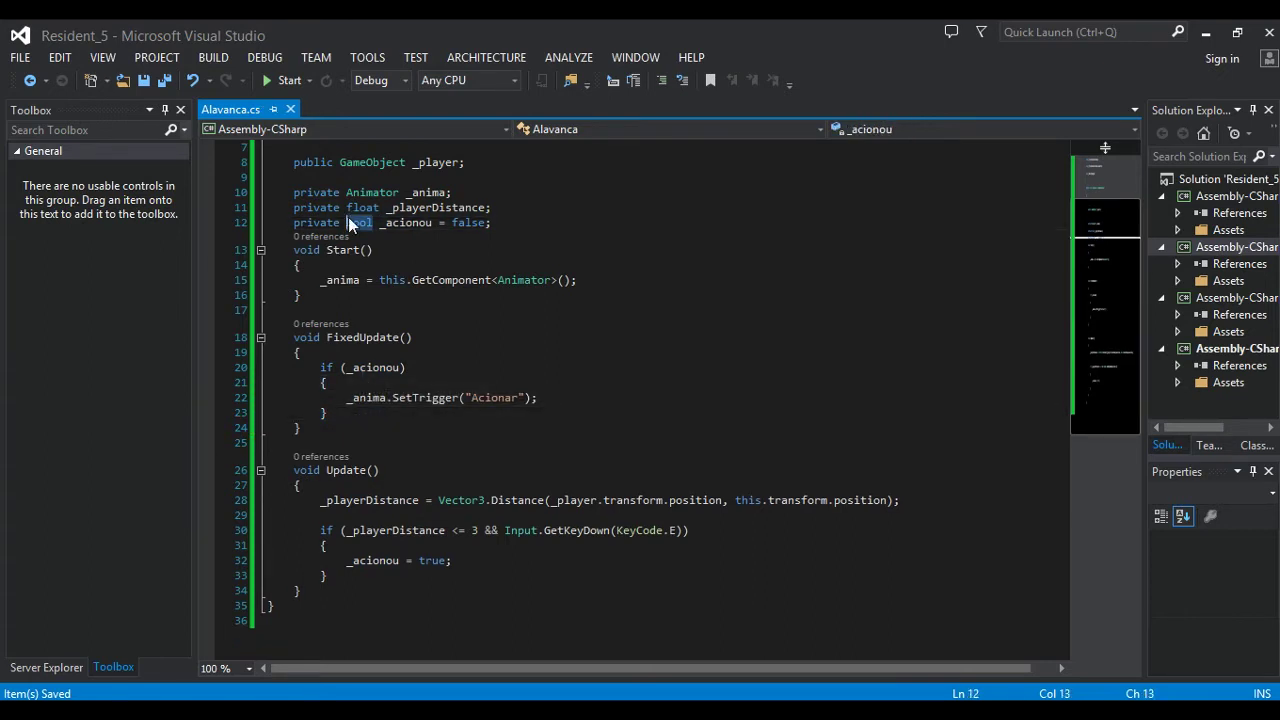
type("int")
double_click(457, 222)
type("0")
key("ctrl+s")
Set _acionou to 1 on the key press, test _acionou == 1, and add _acionou = 2 after the trigger.
left_click(400, 222)
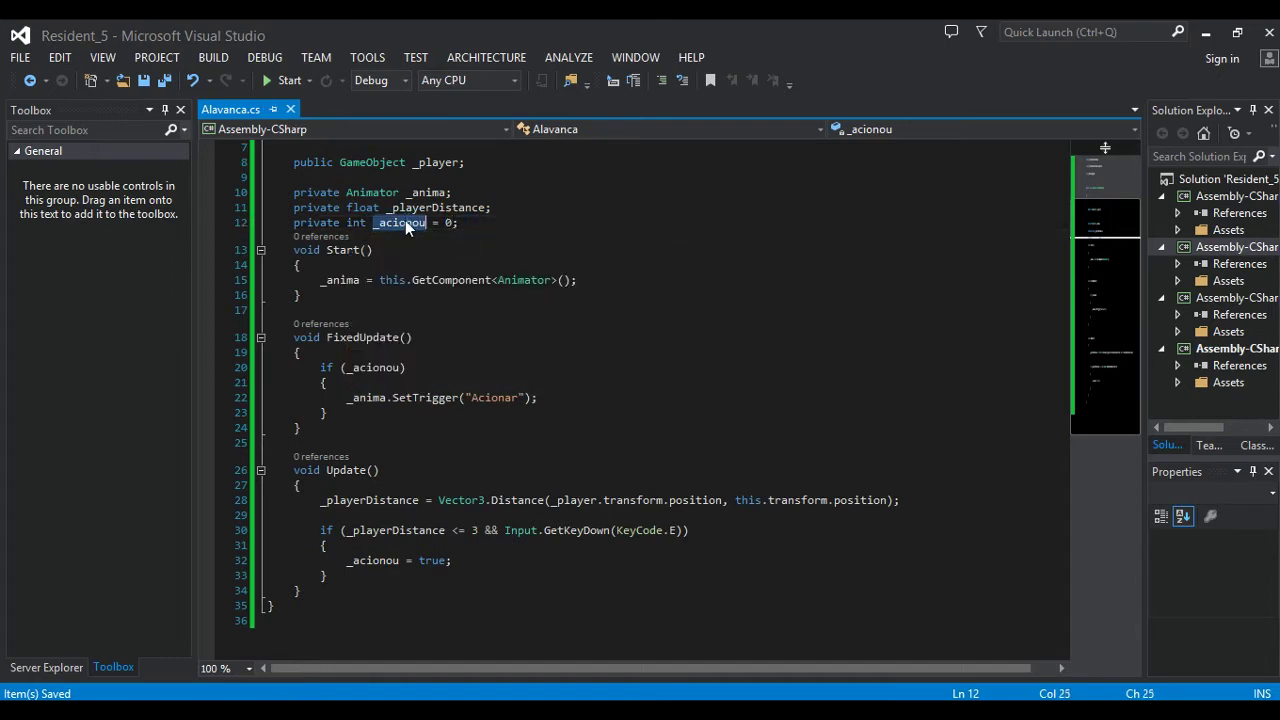
left_click(400, 561)
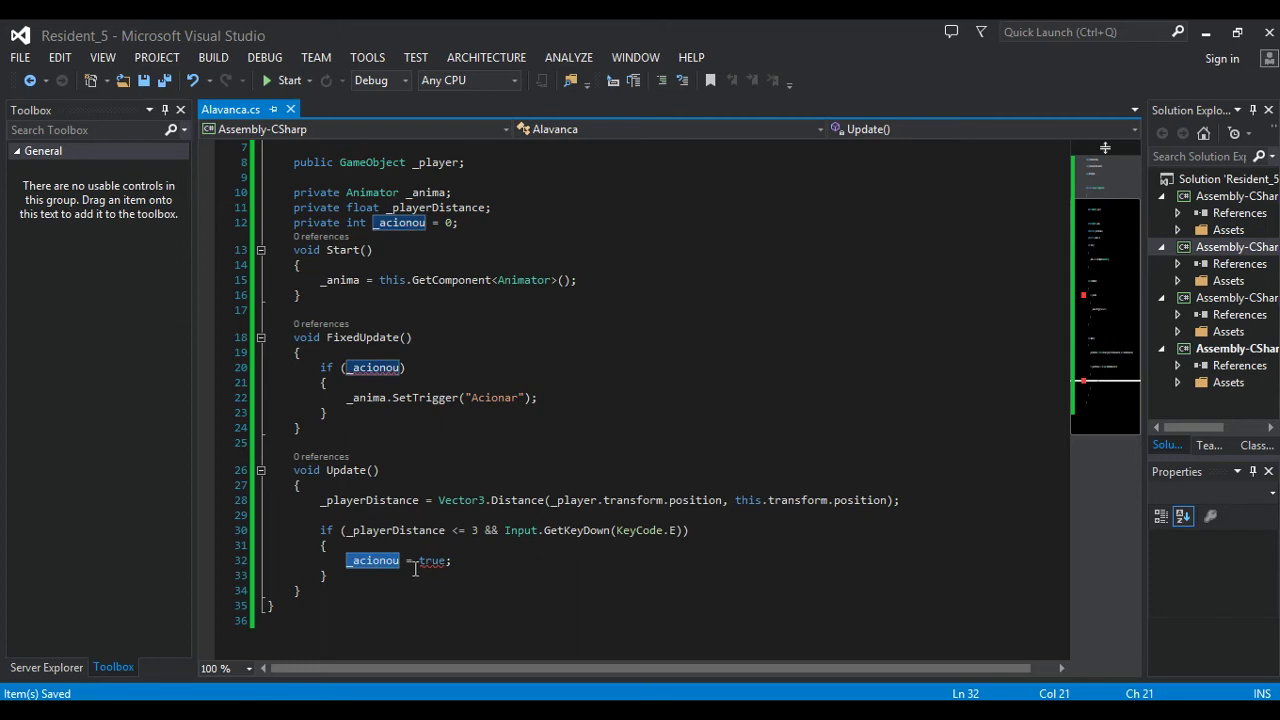
double_click(433, 562)
type("1")
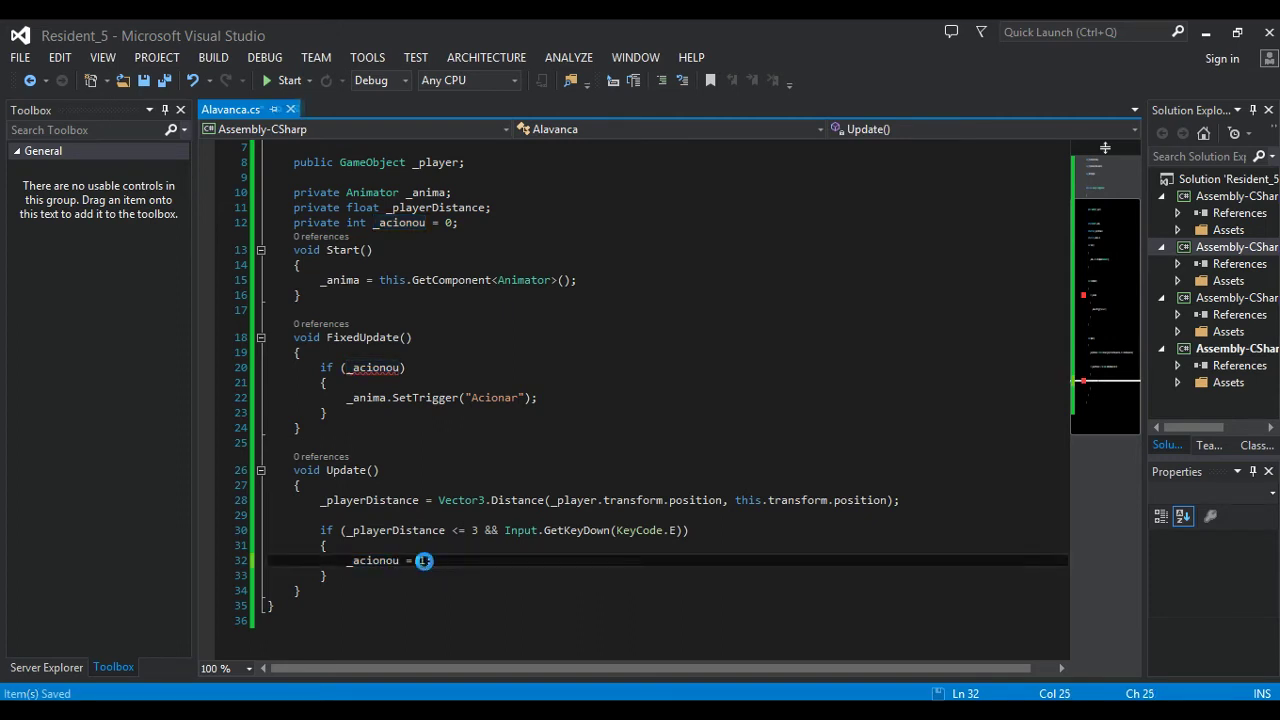
left_click(400, 368)
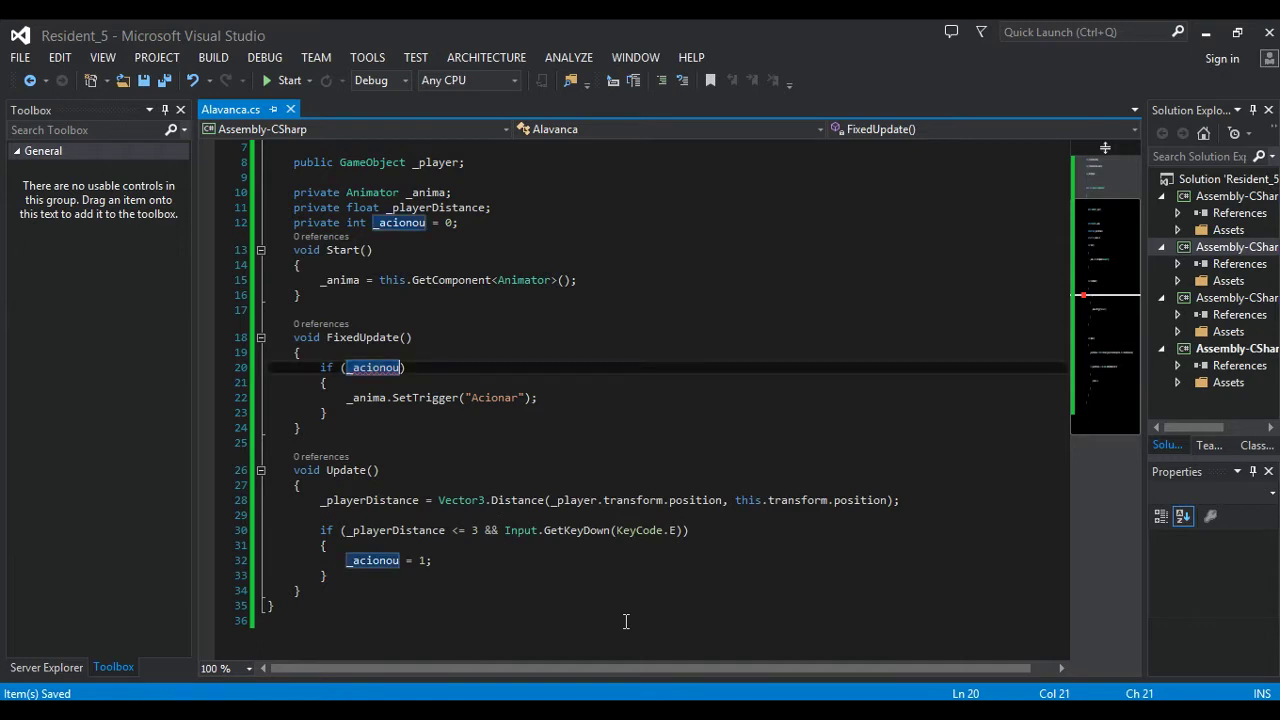
type("== 1")
key("ctrl+s")
left_click(549, 397)
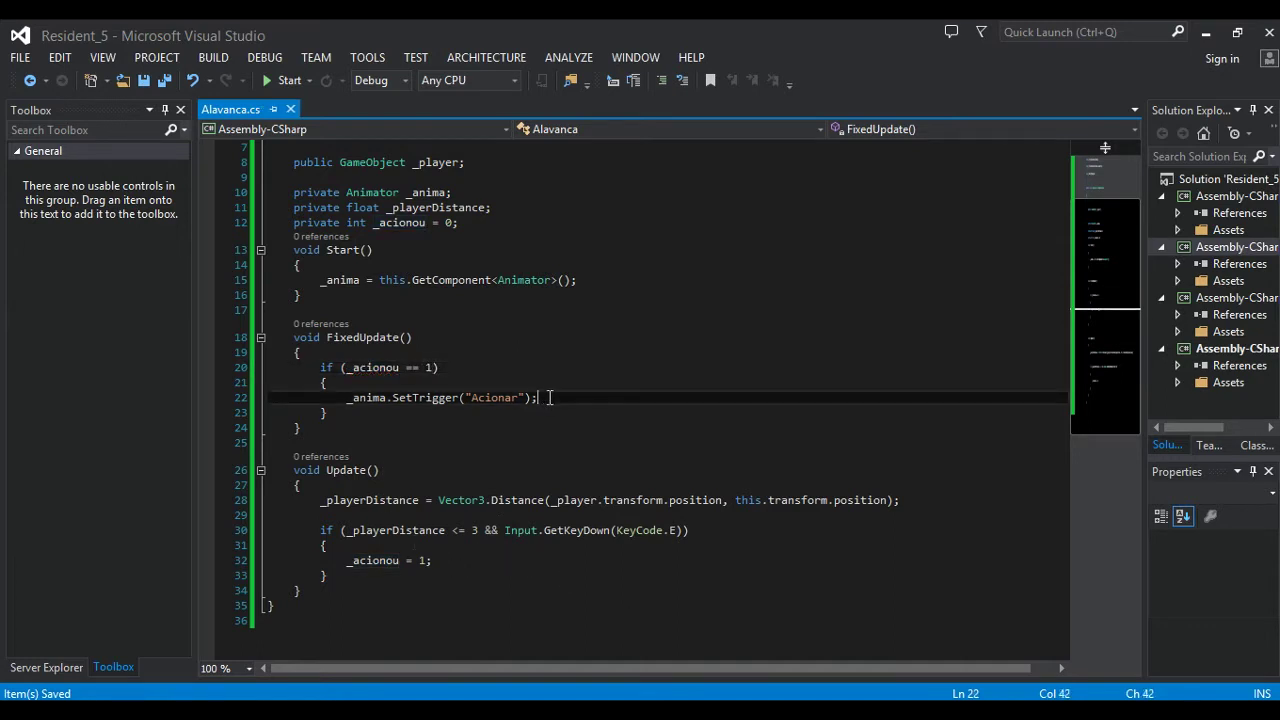
key("Return")
type("_acionou = ")
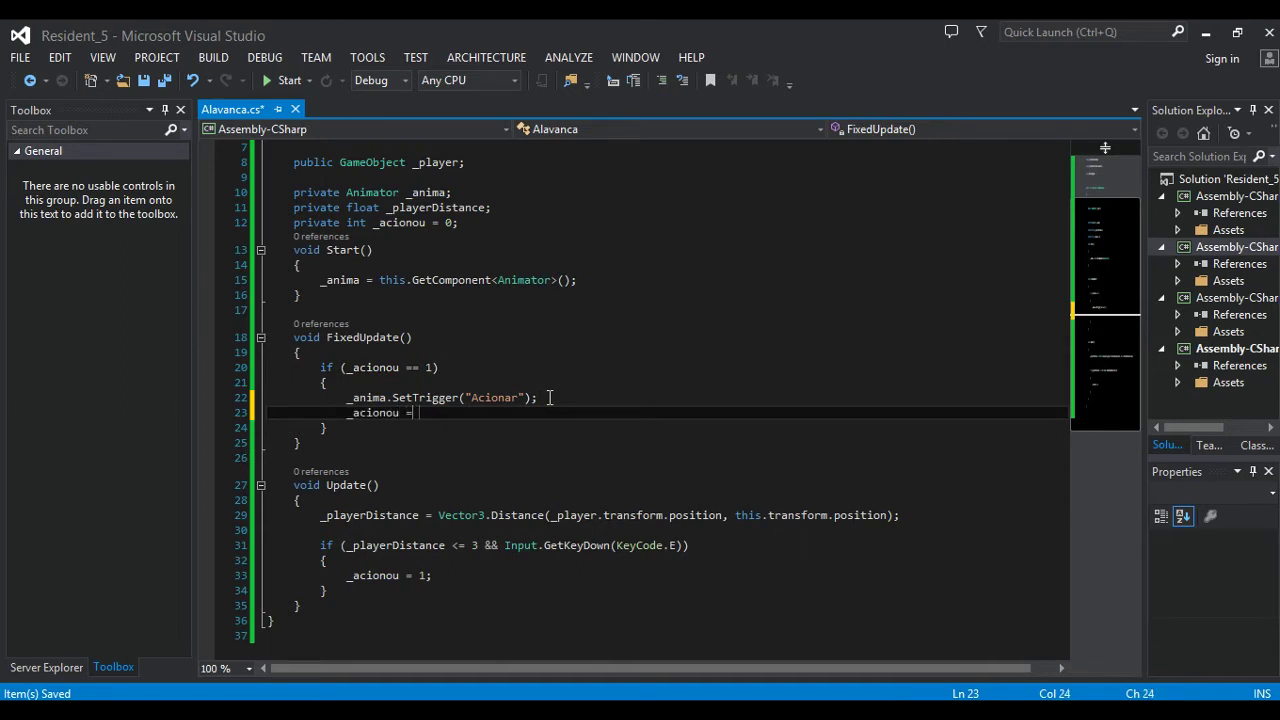
type("2;")
Append '&& _acionou == 0' to Update's key-press condition and save Alavanca.cs.
key("ctrl+s")
left_click(683, 545)
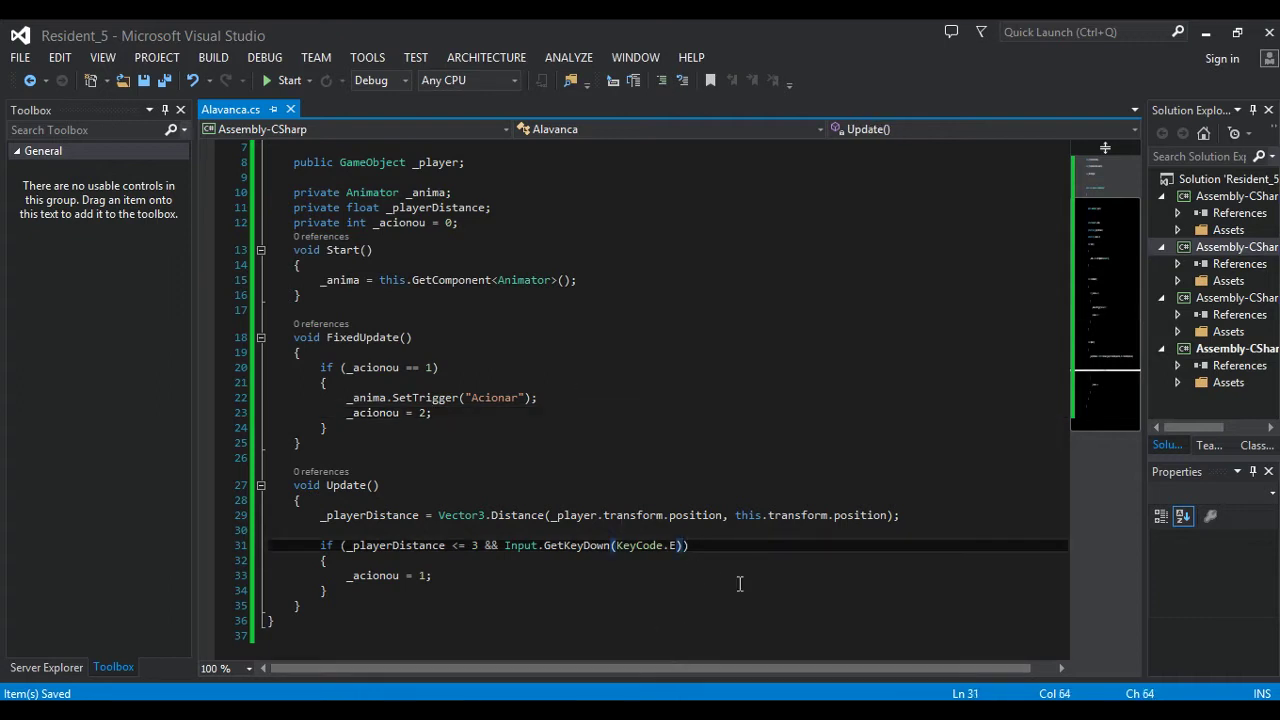
type("&&&")
key("BackSpace")
key("ctrl+s")
left_click(391, 367)
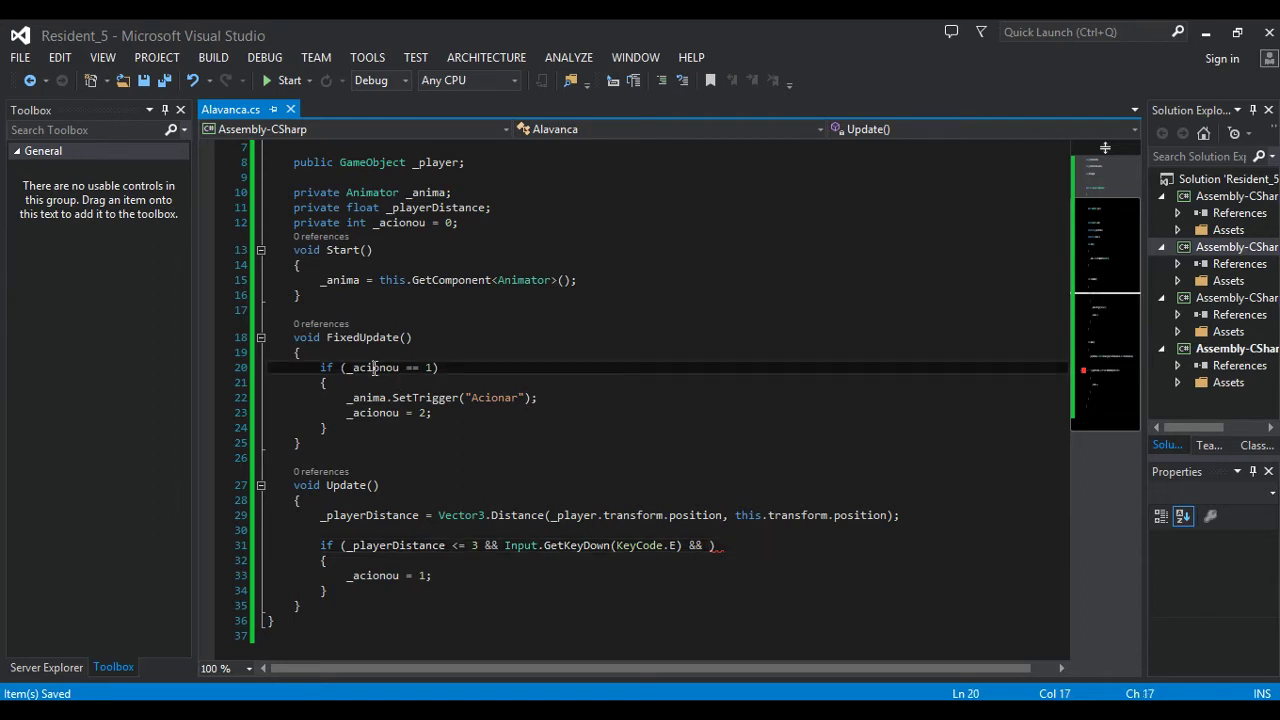
left_click(703, 545)
type("_acionou ==")
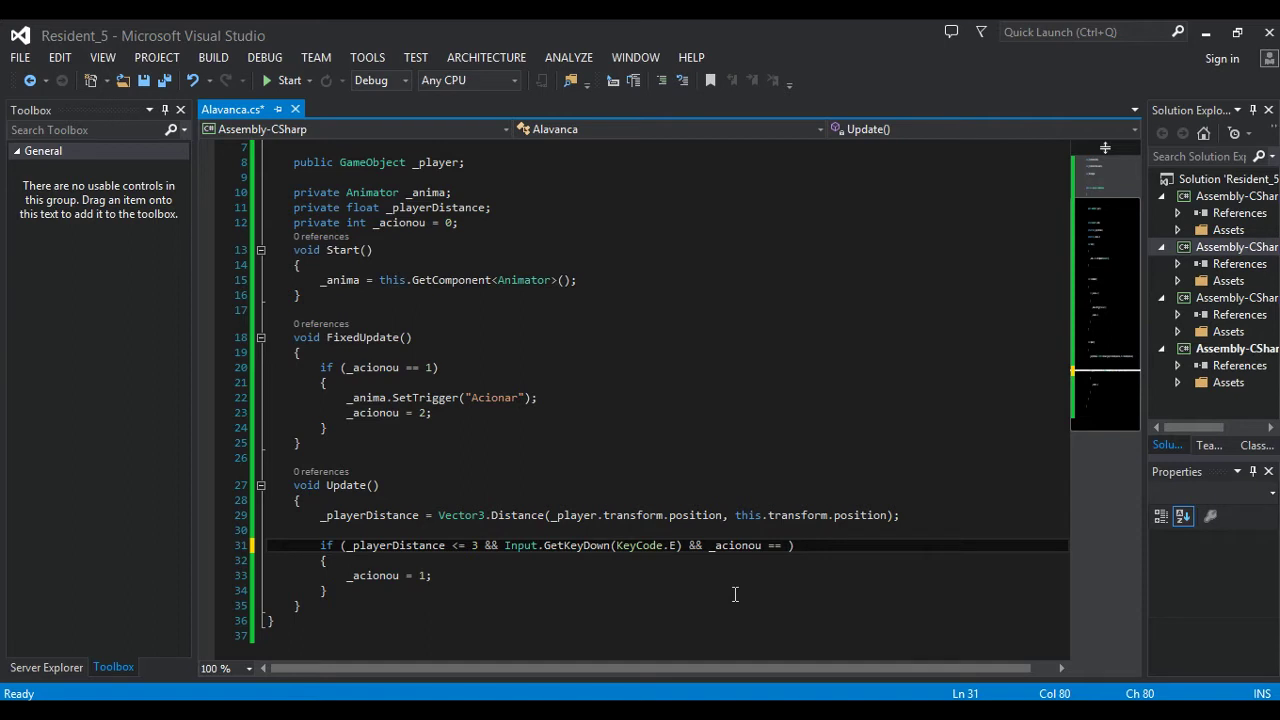
type(" 0")
key("ctrl+s")
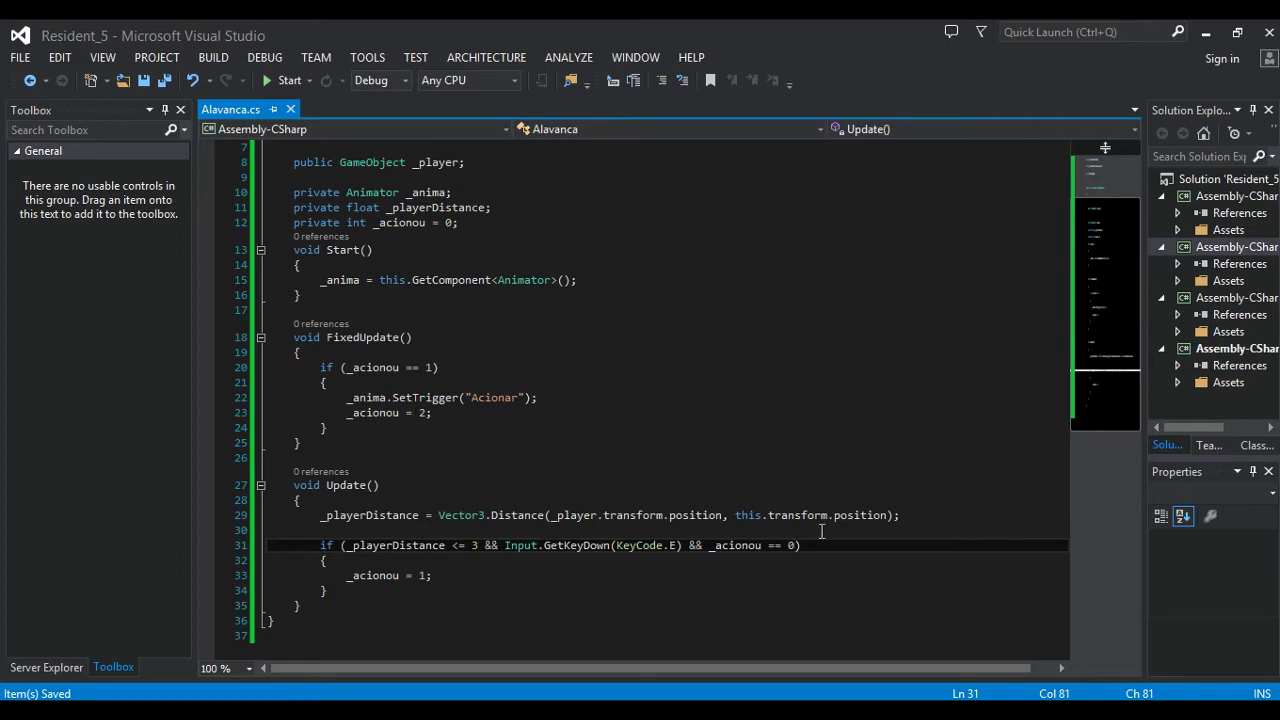
left_click_drag(398, 575, 461, 569)
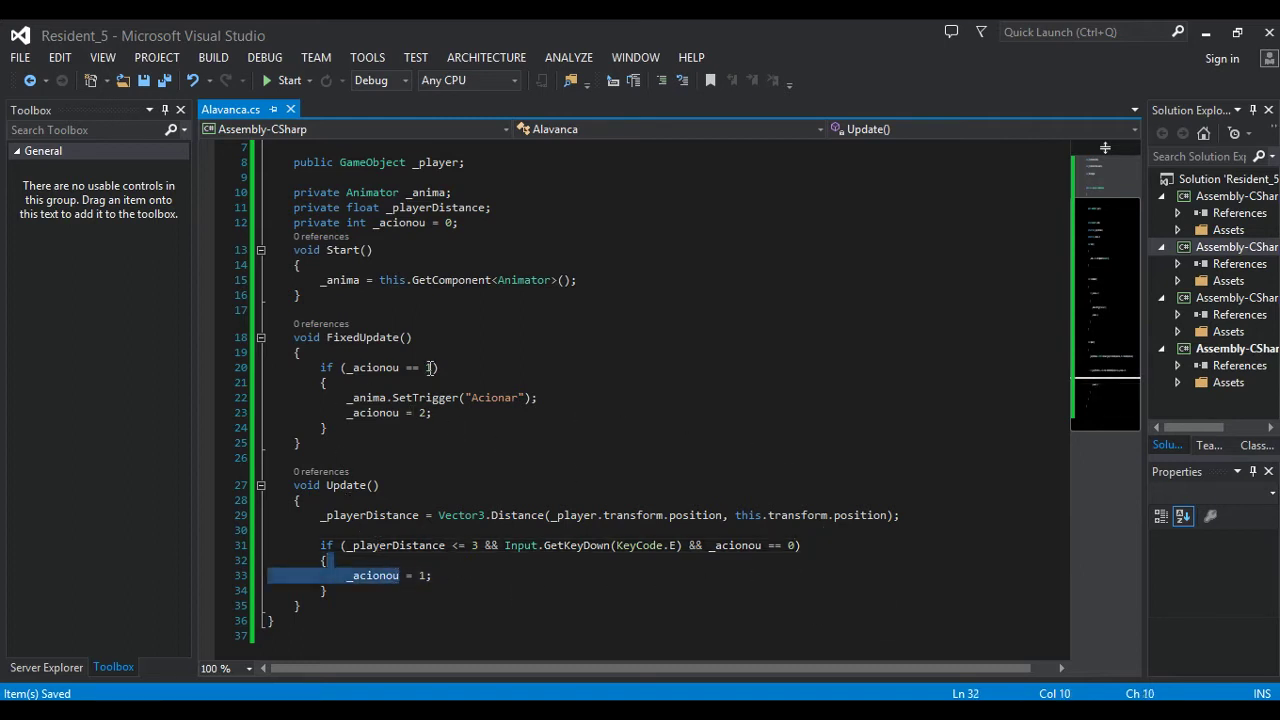
Play-test the lever in Unity, then stop Play mode.
key("alt+Tab")
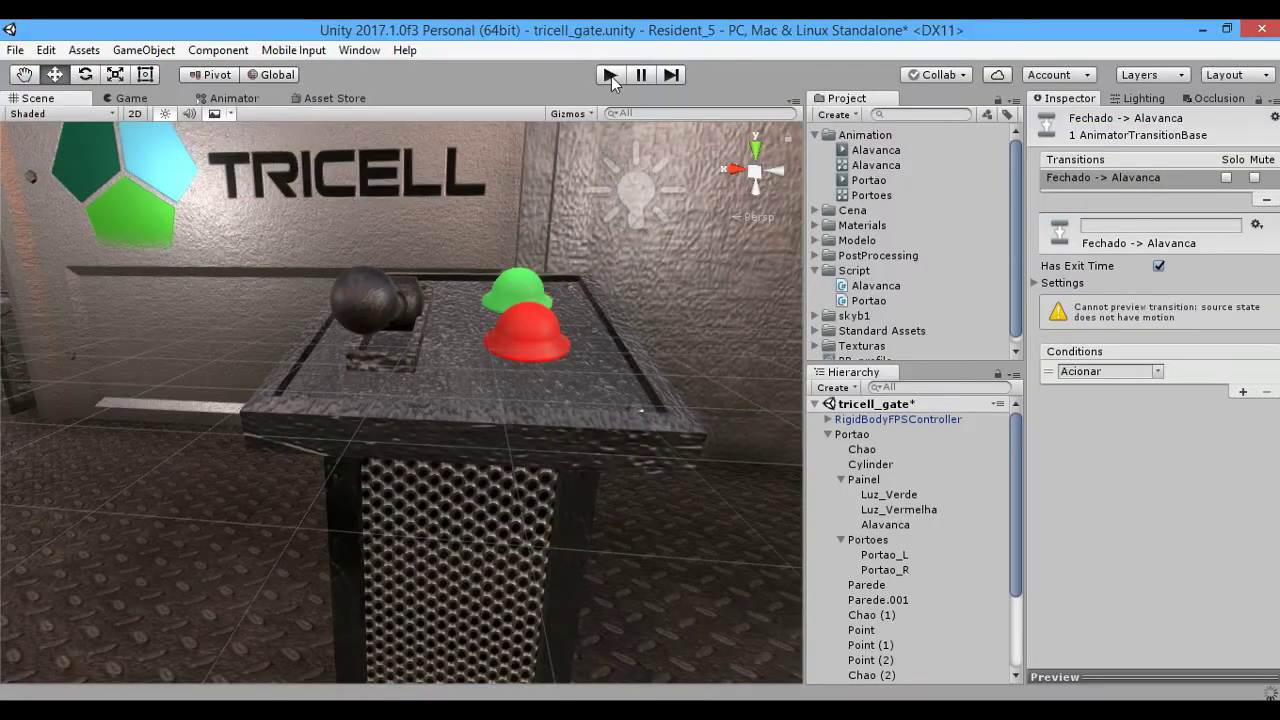
left_click(611, 76)
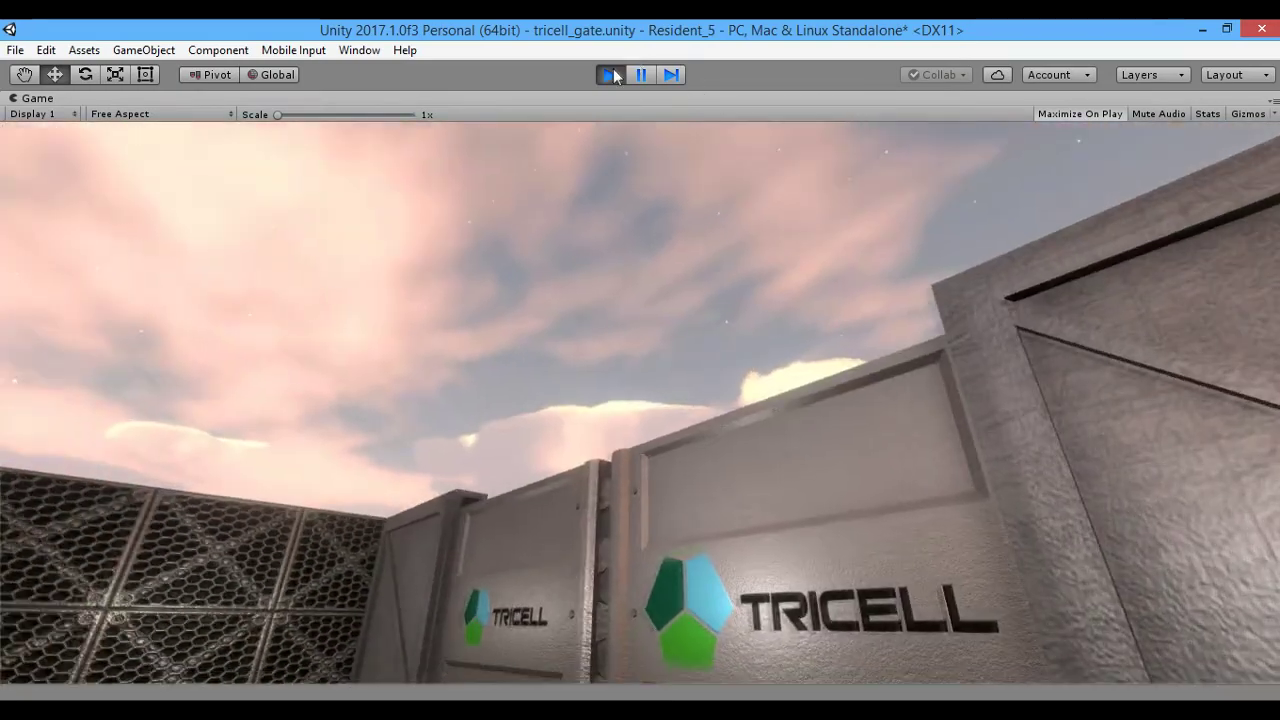
key("ctrl+p")
Select the Portoes gate object and attach the Portao script to it.
scroll(640, 330, "down", 5)
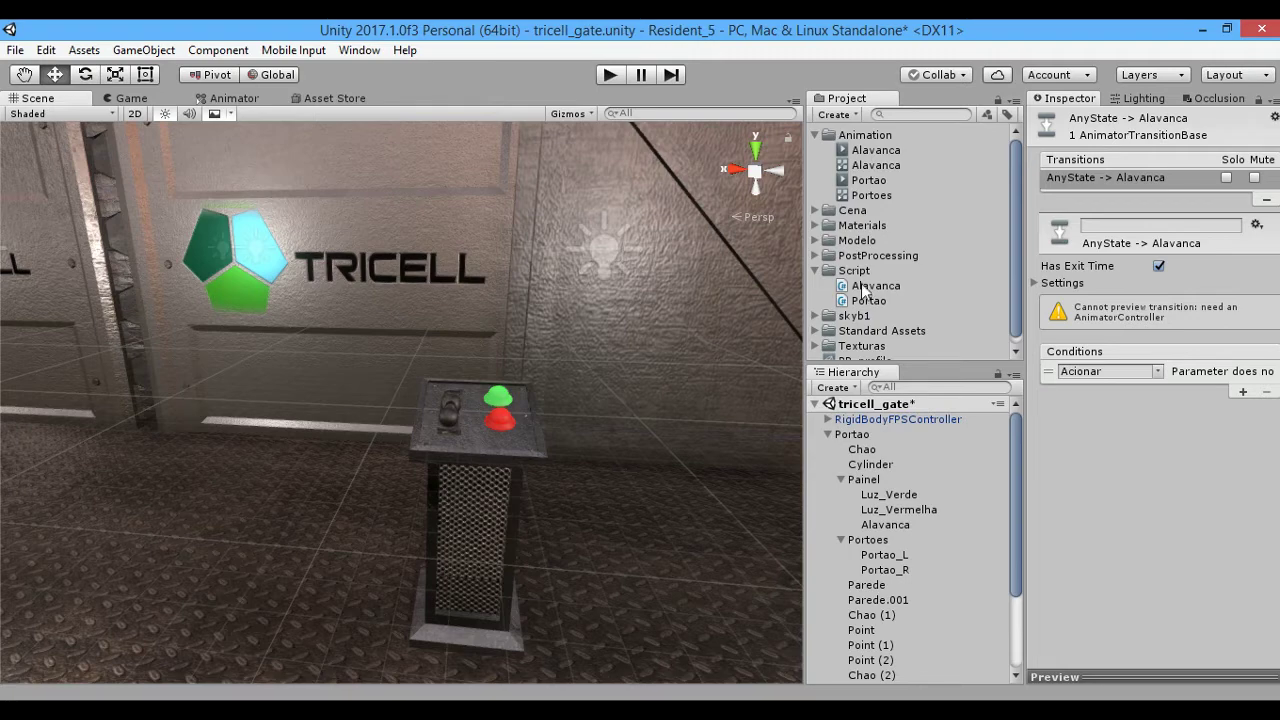
left_click(866, 540)
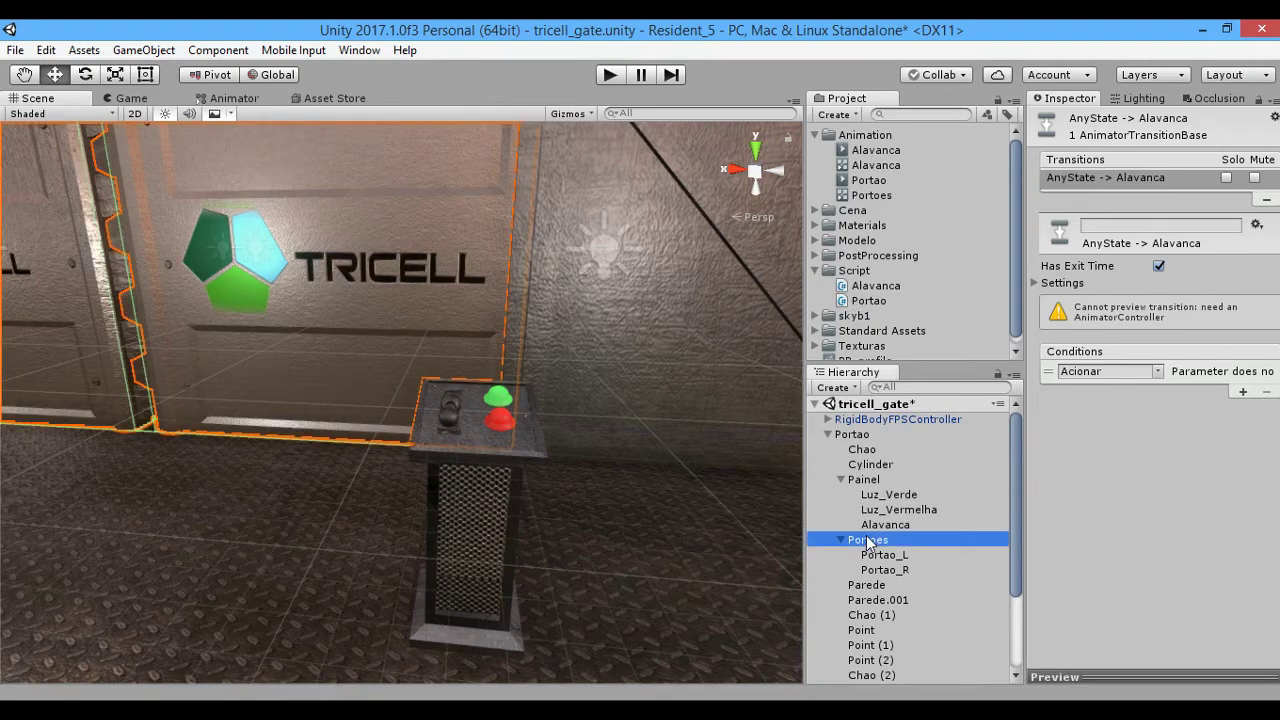
scroll(877, 319, "down", 1)
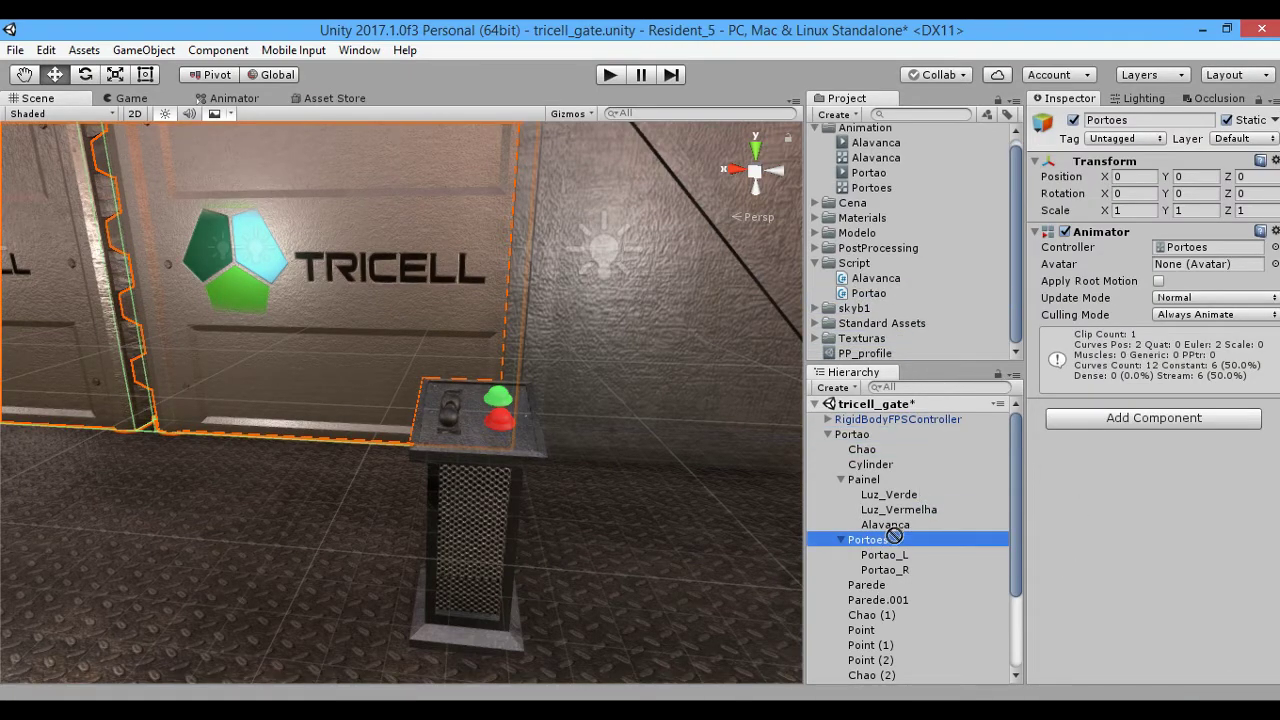
left_click_drag(868, 543, 868, 541)
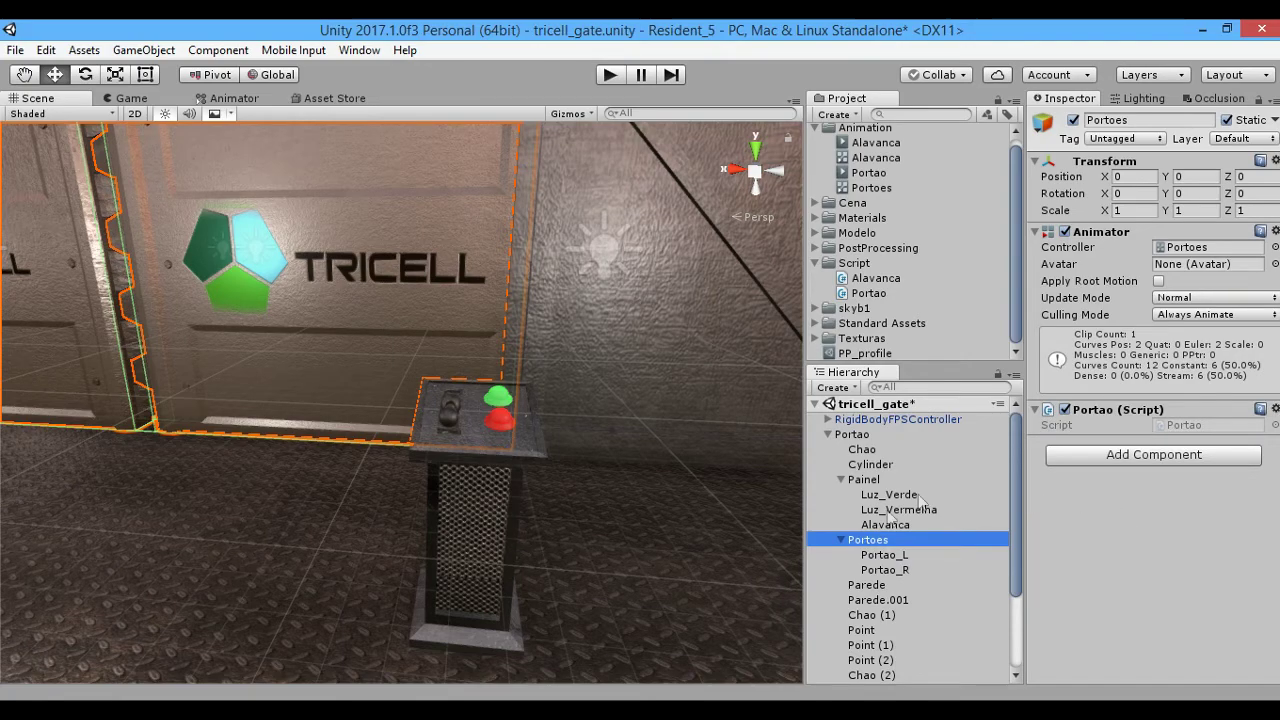
left_click(848, 293)
Open Portao.cs, replace the template comment with 'private Animator _anima;', reformat and save.
double_click(848, 293)
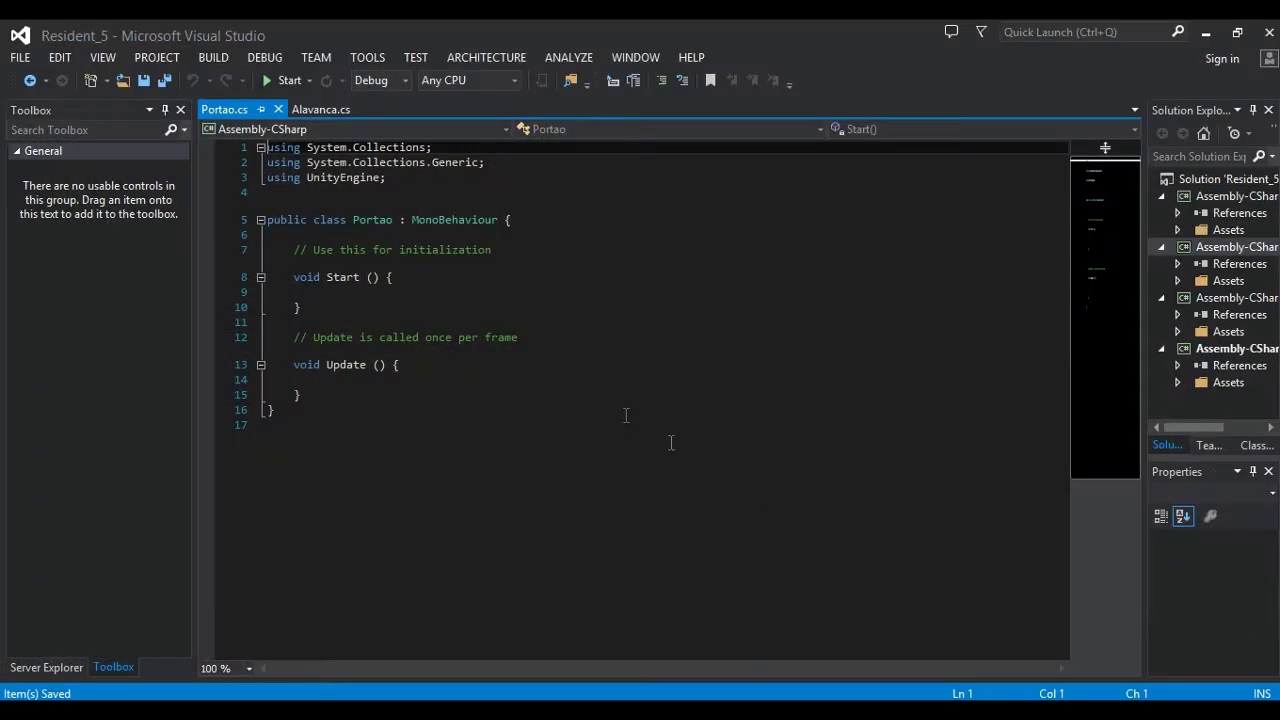
left_click_drag(492, 250, 268, 252)
key("BackSpace")
type("private A")
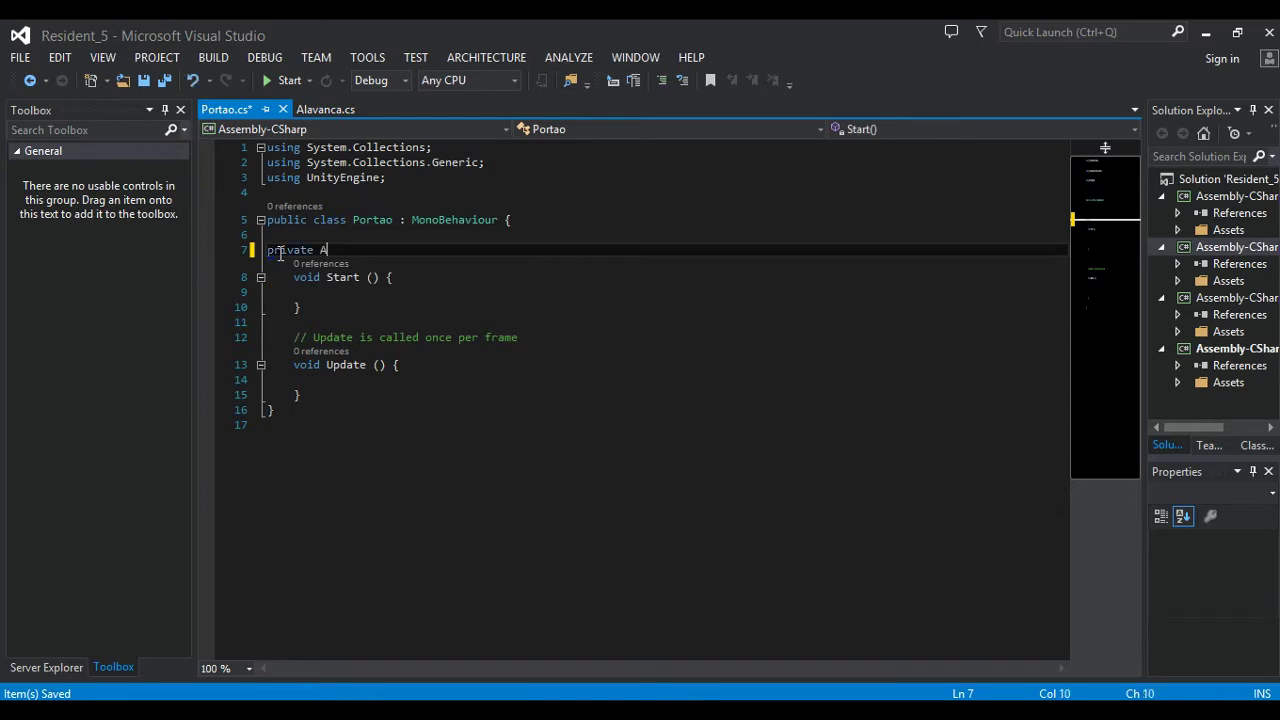
type("nimator _anima;")
key("ctrl+k")
key("ctrl+d")
key("ctrl+s")
Assign _anima = this.GetComponent<Animator>() in Start and save.
left_click(294, 292)
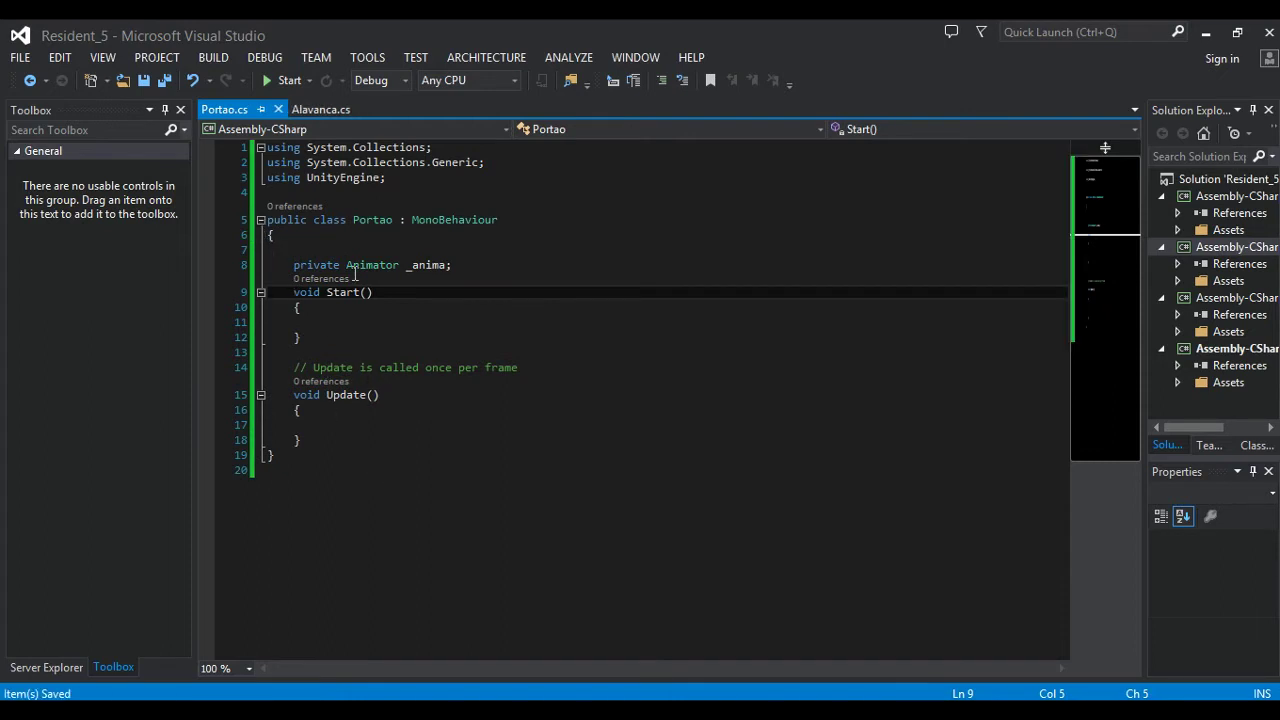
left_click(425, 266)
double_click(428, 265)
key("ctrl+c")
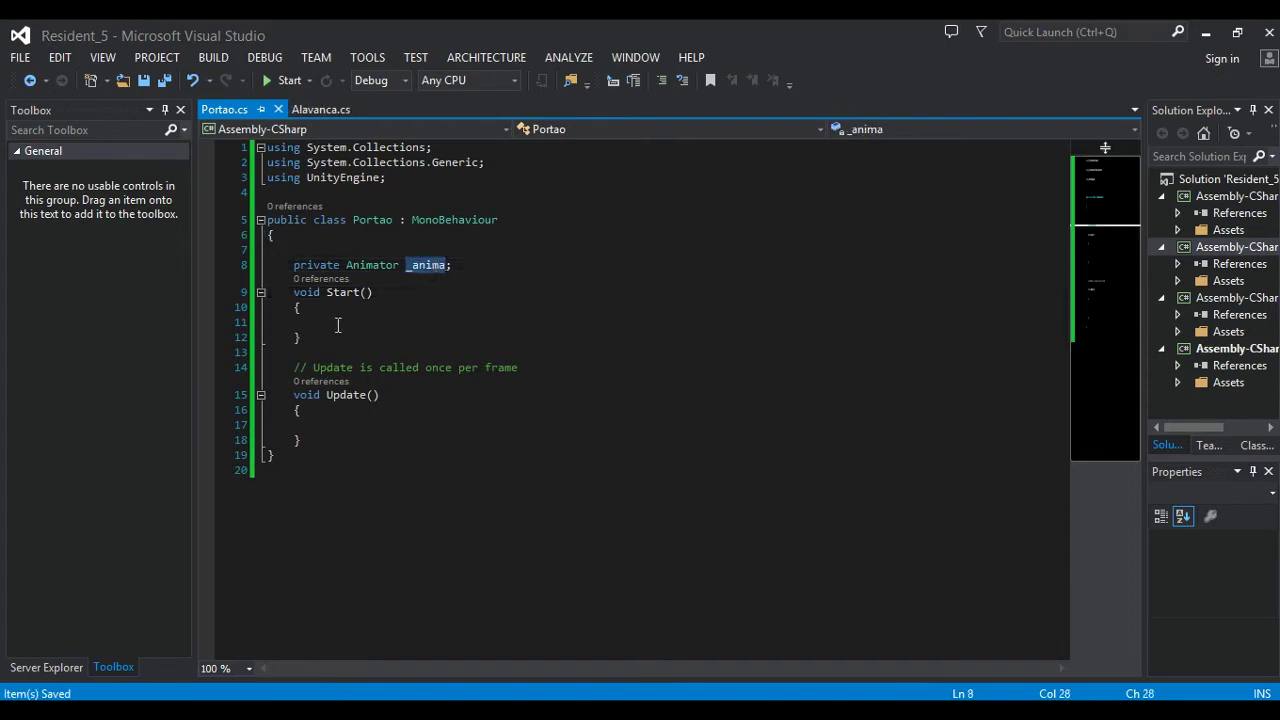
left_click(338, 322)
key("ctrl+v")
type("his")
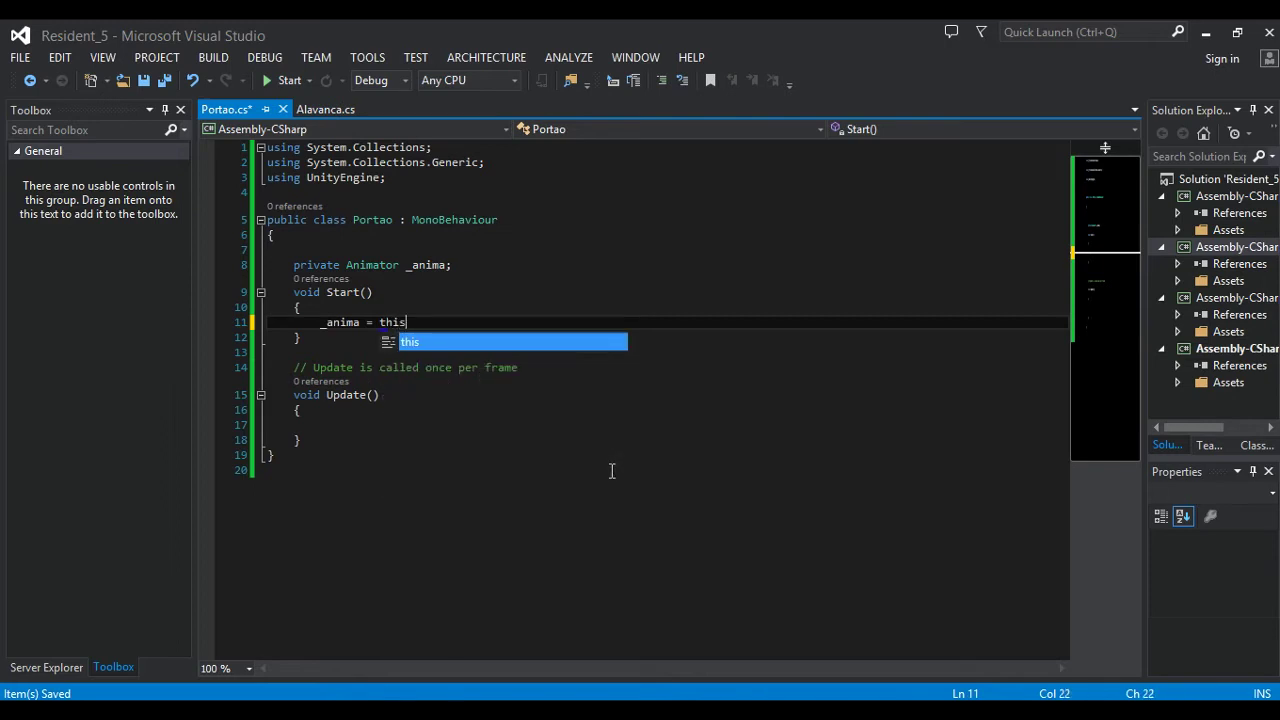
type(".gert<")
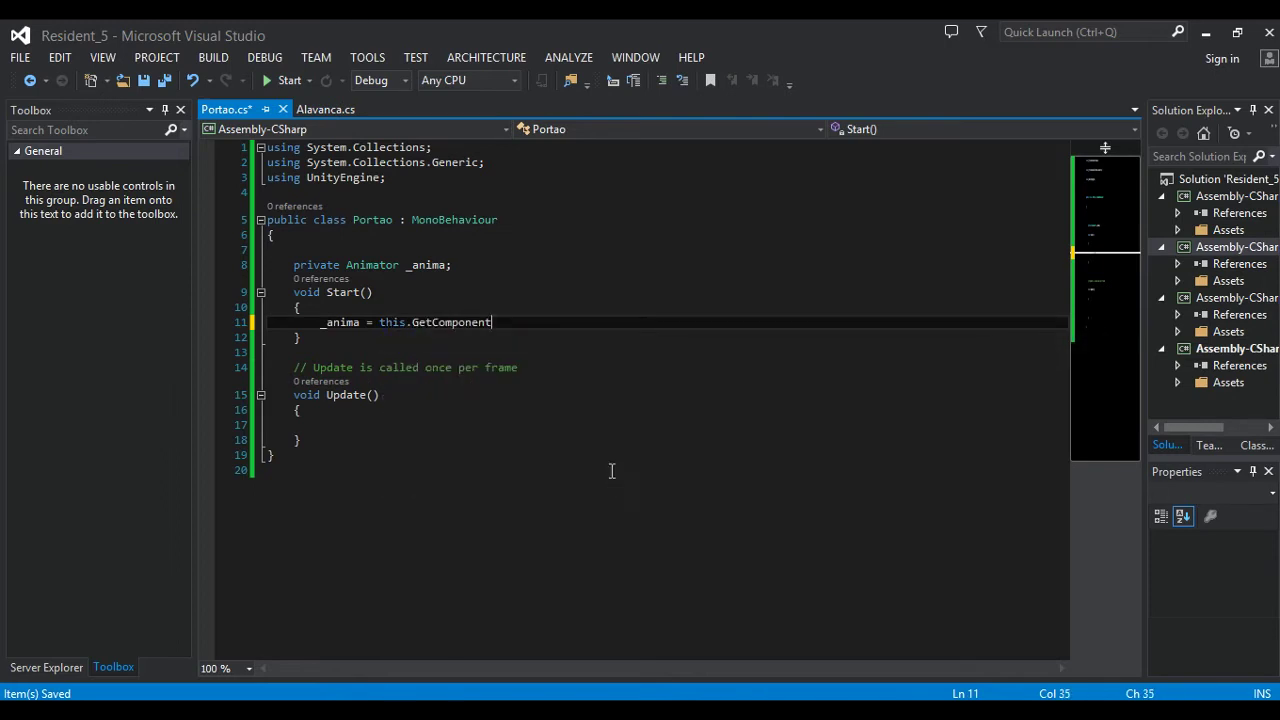
type(">();")
key("Left")
key("Left")
key("Left")
key("Left")
type("Anim")
key("Tab")
key("ctrl+s")
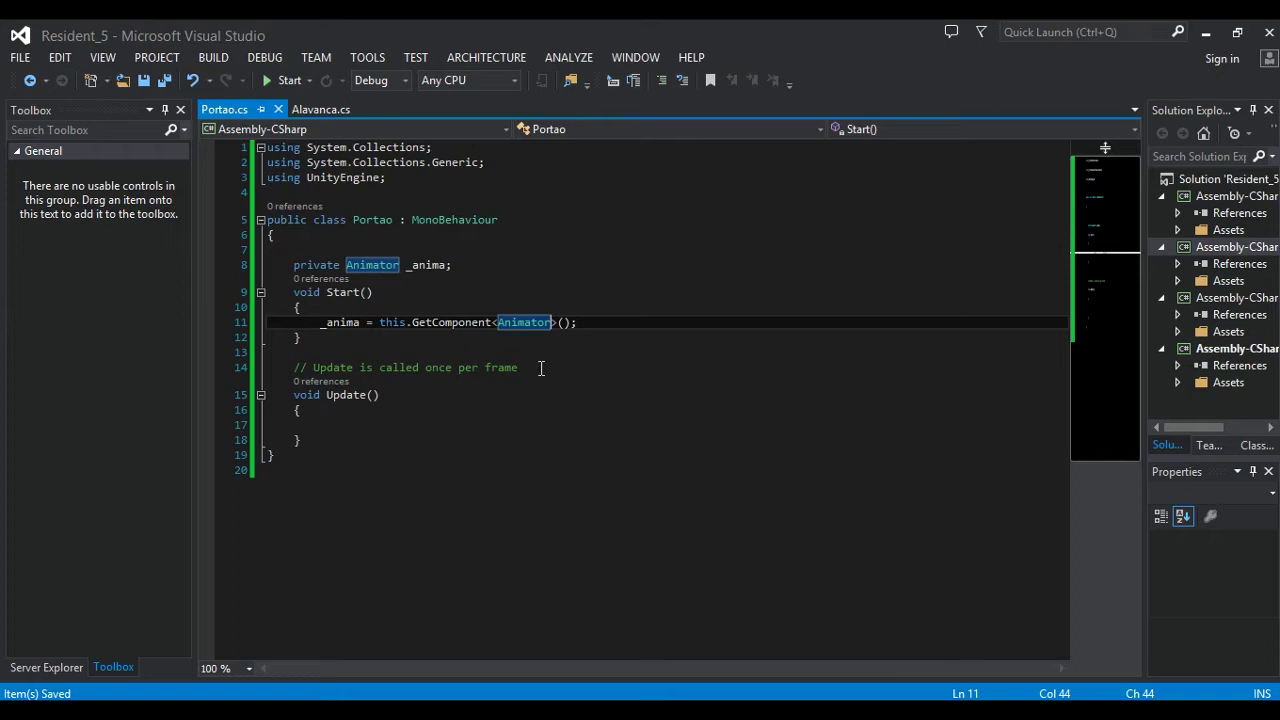
Delete the Update template comment and trailing blank lines, then save Portao.cs.
left_click_drag(540, 368, 136, 366)
key("BackSpace")
key("BackSpace")
left_click(333, 426)
key("Return")
key("Return")
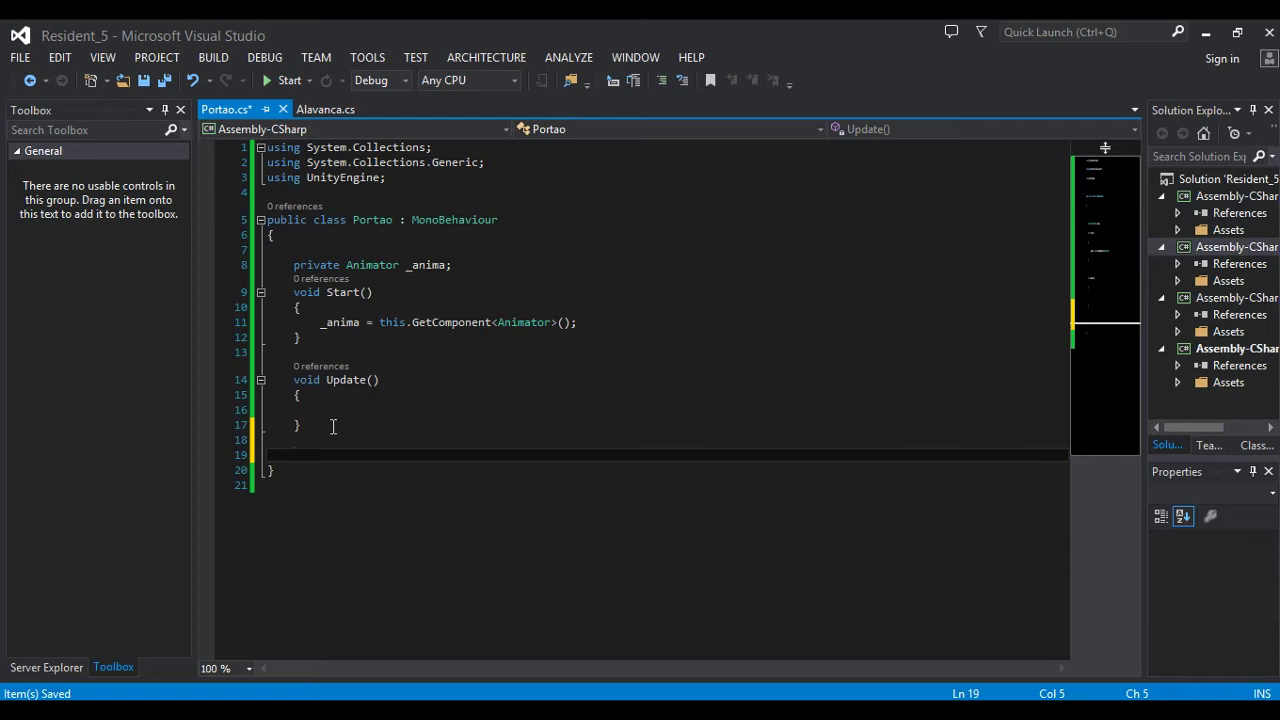
key("BackSpace")
key("BackSpace")
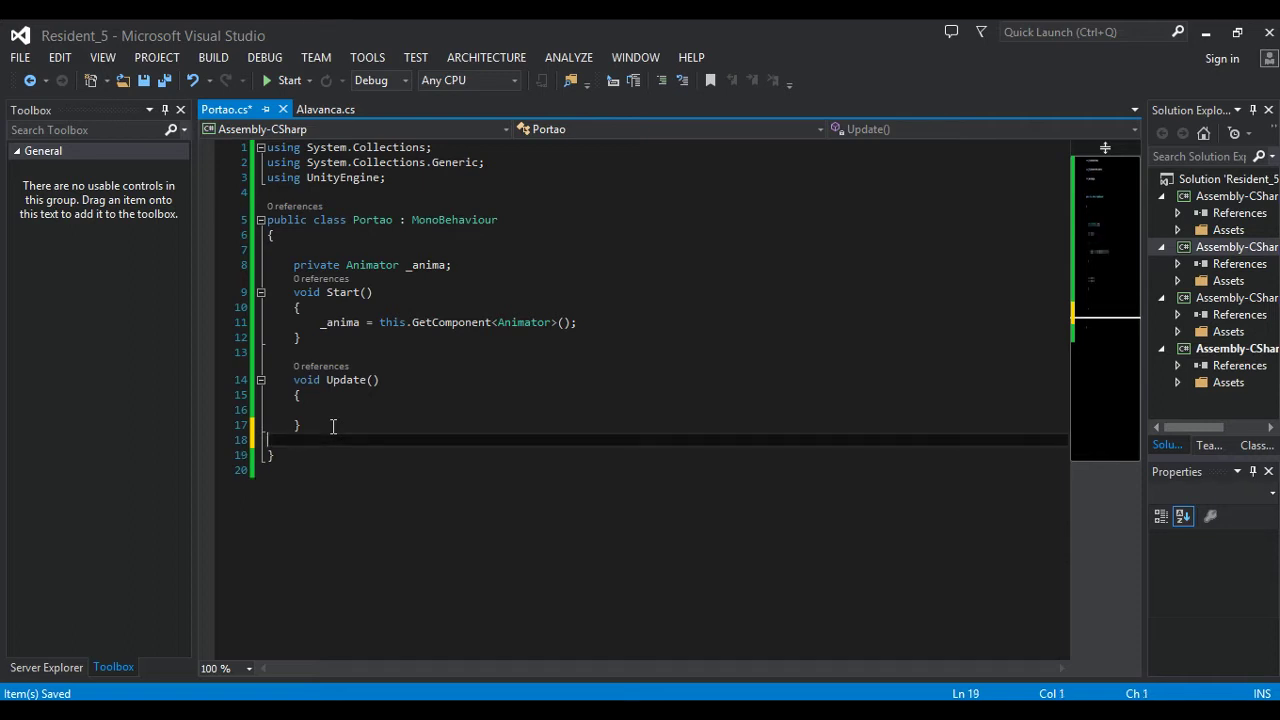
key("BackSpace")
key("ctrl+s")
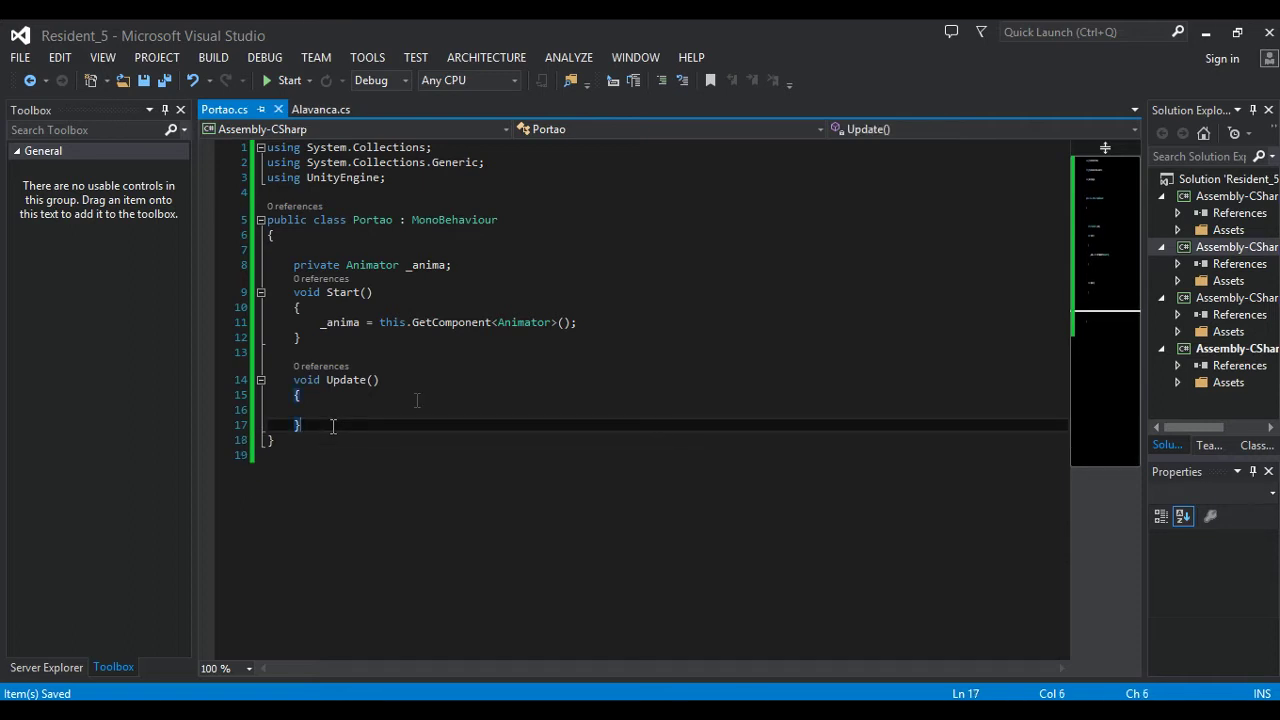
left_click(503, 275)
Add 'public static bool _estado = false;' below _anima in Portao.cs and save.
key("Return")
key("Return")
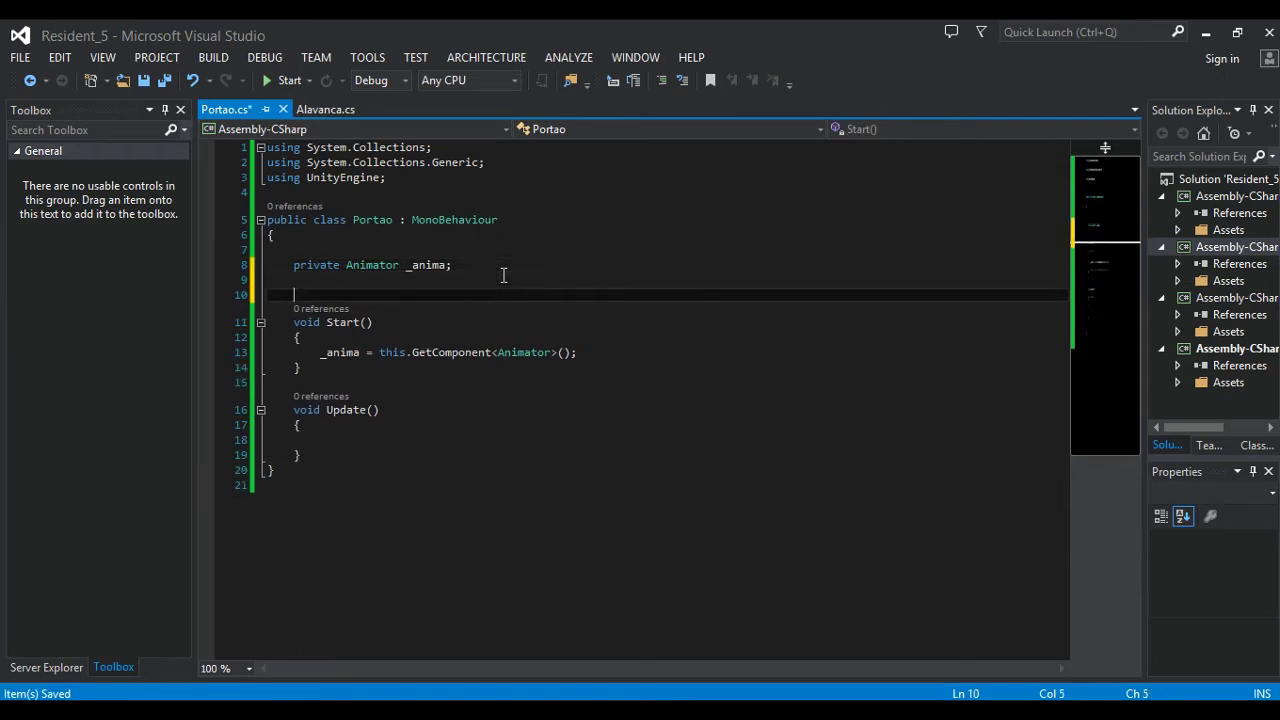
type("publi")
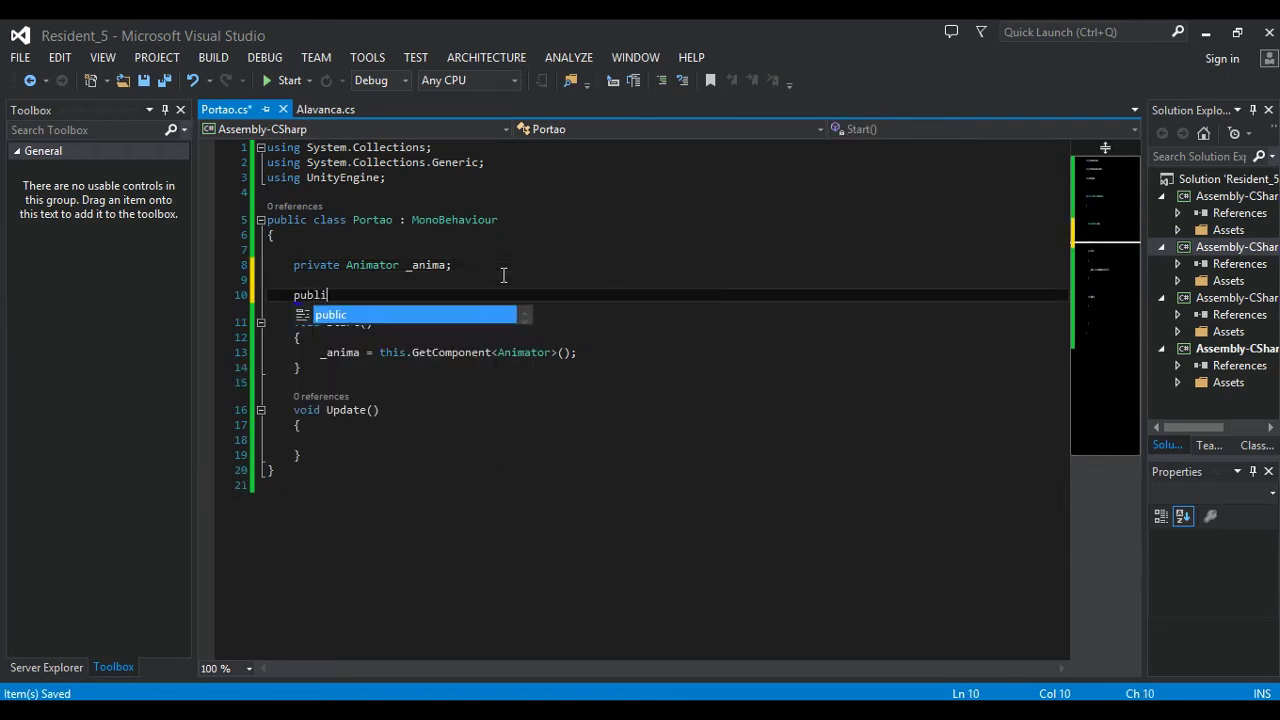
type("c sta")
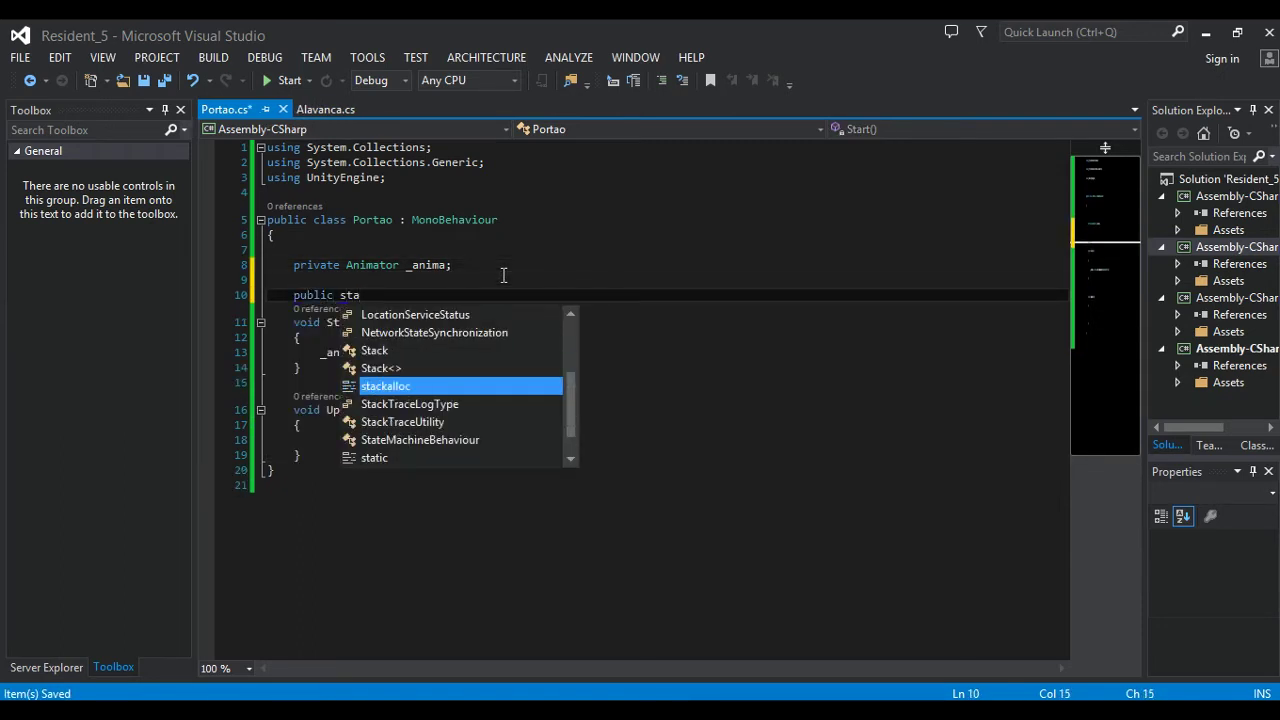
type("tic ")
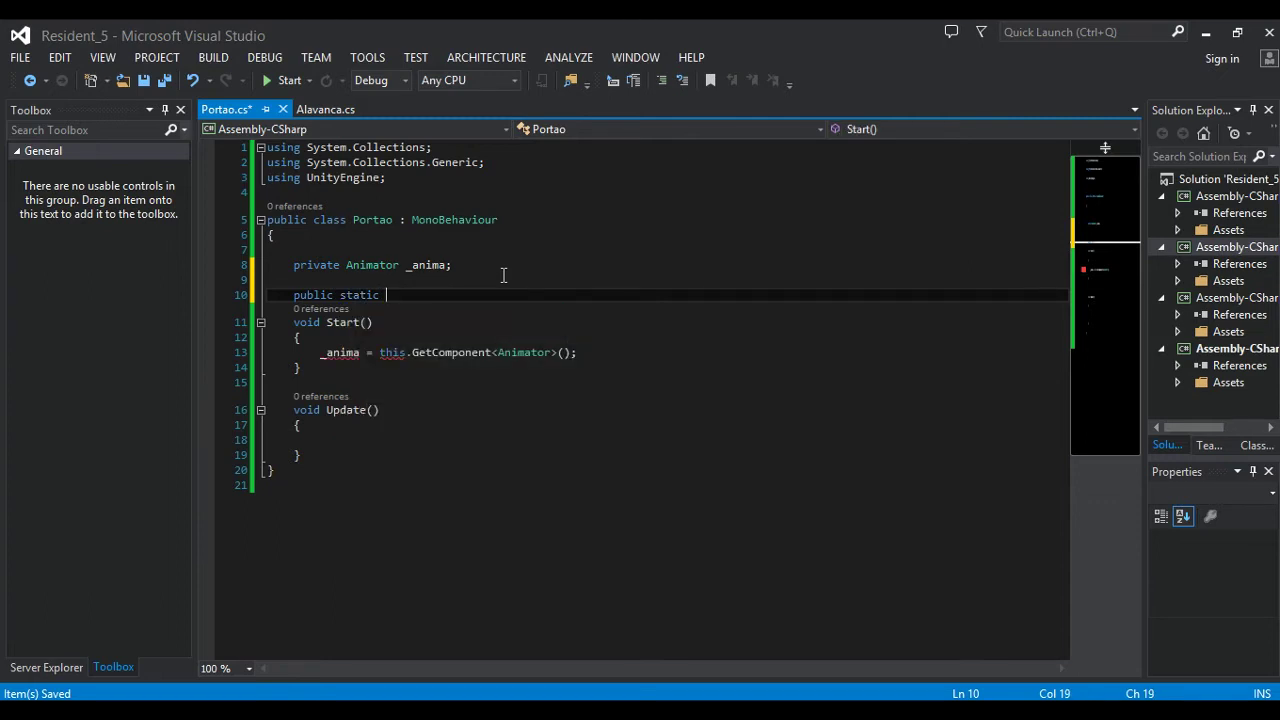
type("_estado = ")
type("fa")
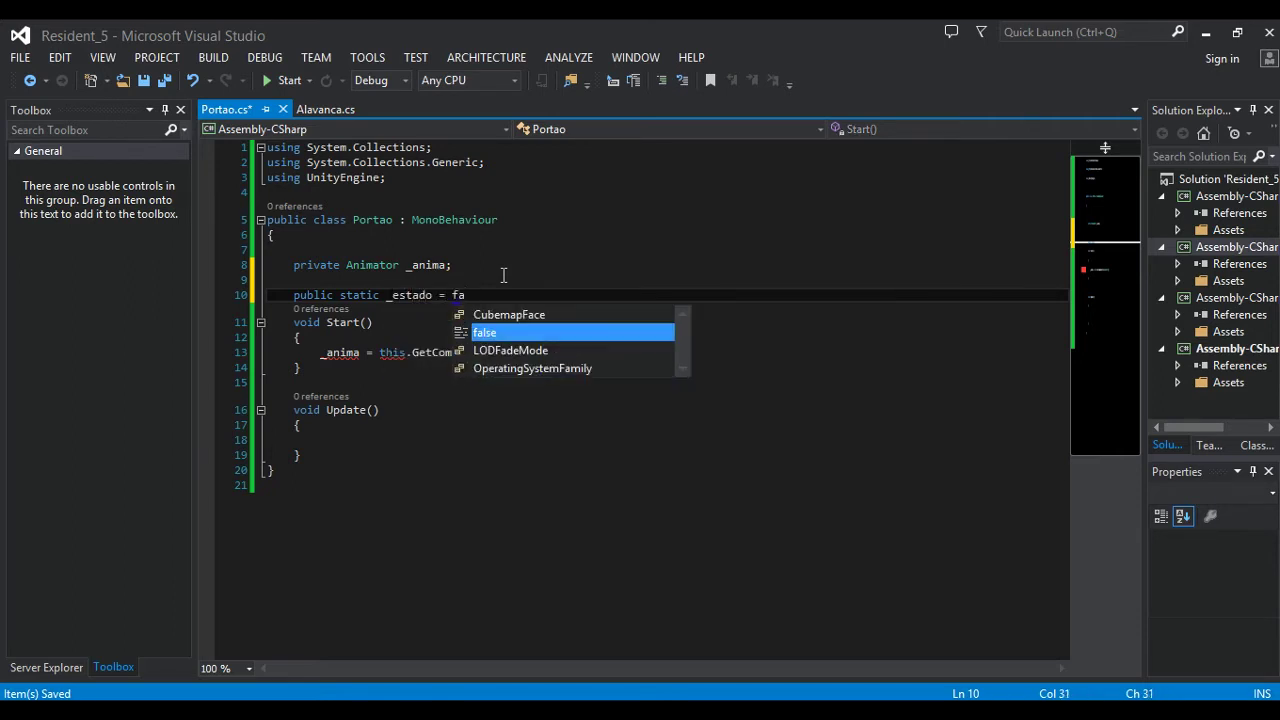
type("lse;")
left_click(386, 295)
type("bool")
key("ctrl+s")
left_click(311, 295)
left_click(377, 295)
double_click(360, 295)
double_click(398, 295)
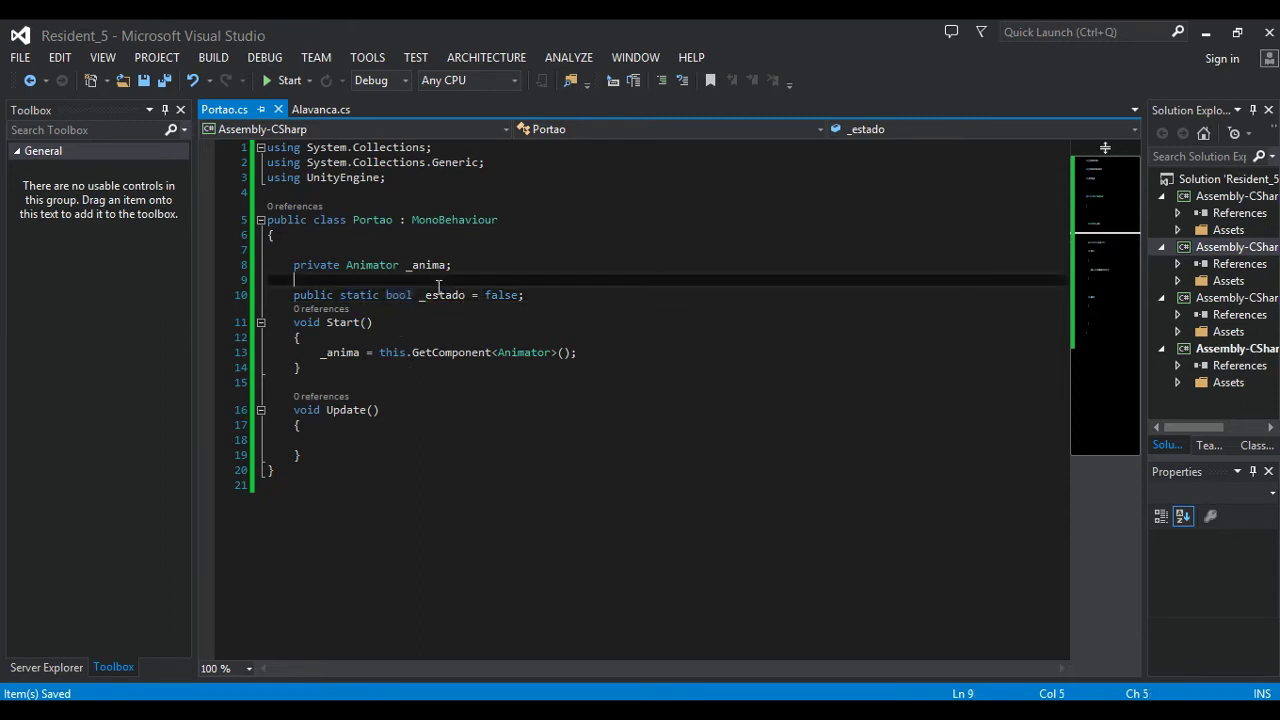
double_click(504, 296)
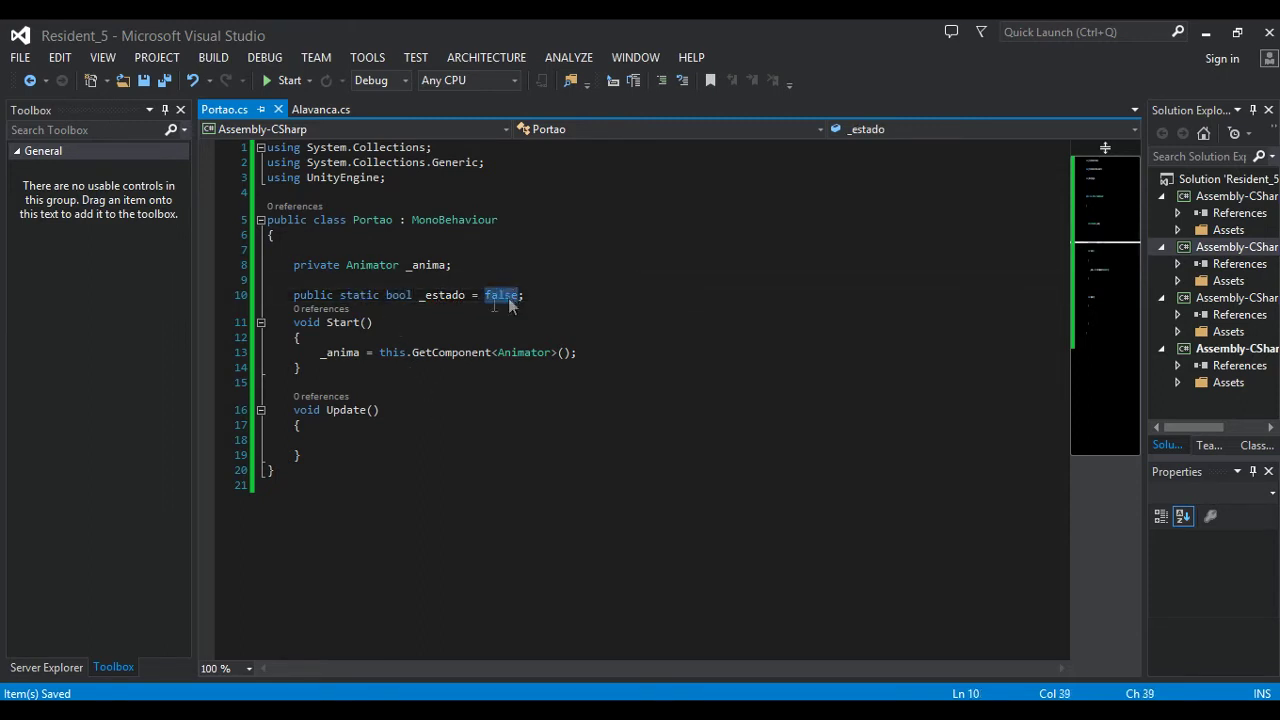
Add an if (_estado) block inside Portao's Update method.
double_click(442, 295)
left_click(345, 437)
type("if")
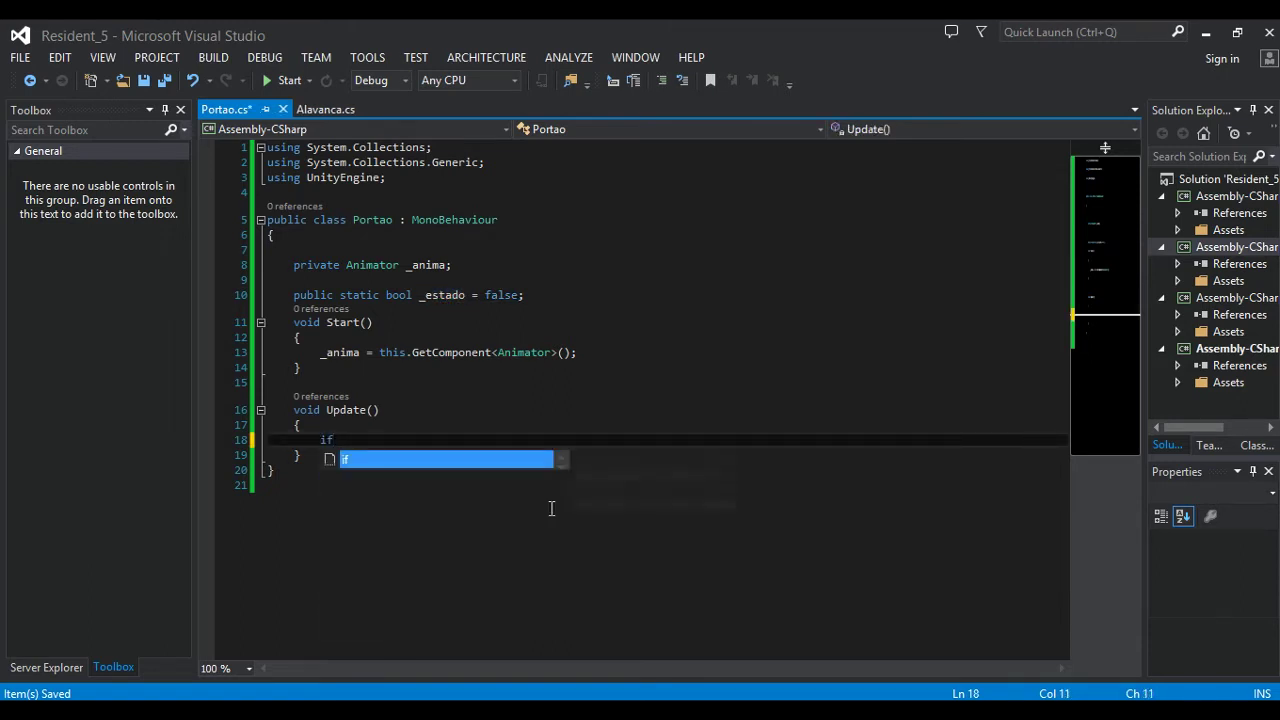
key("Tab")
key("Tab")
type("_estado")
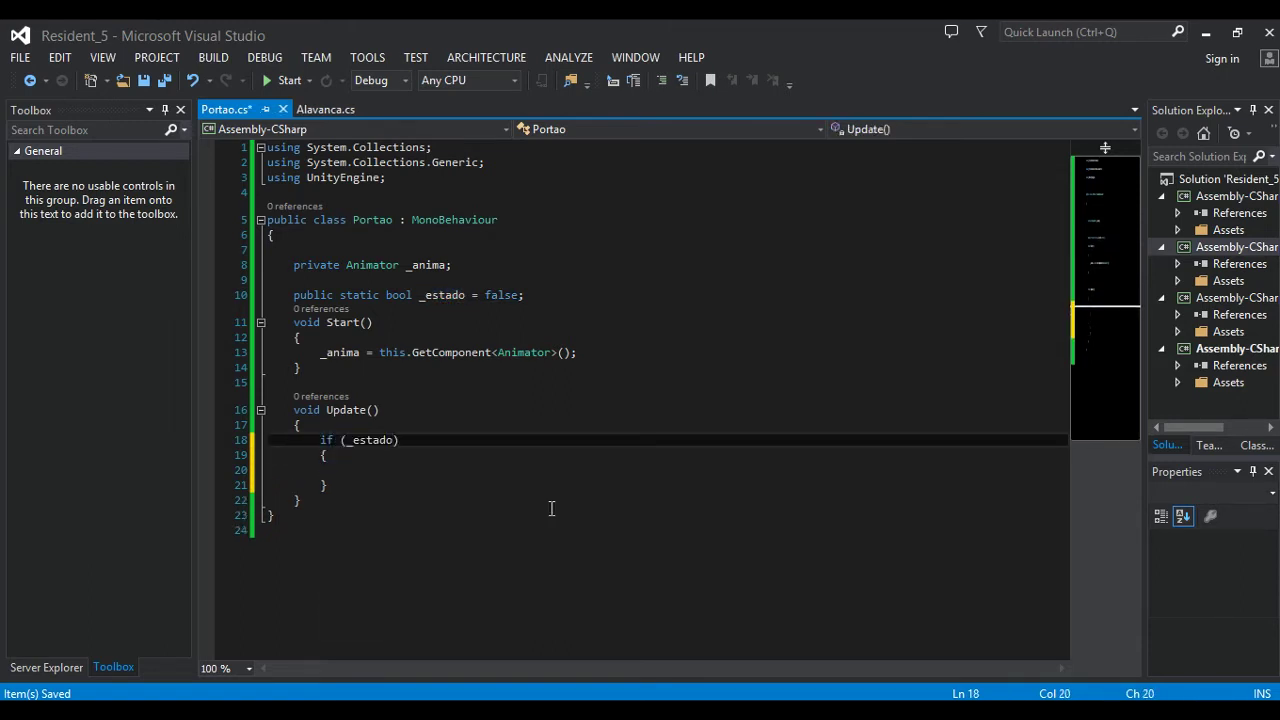
left_click(336, 352)
left_click(380, 470)
Inside it, call _anima.SetTrigger("Abrir") and reset _estado to false, then save.
type("_anima.settr")
key("Tab")
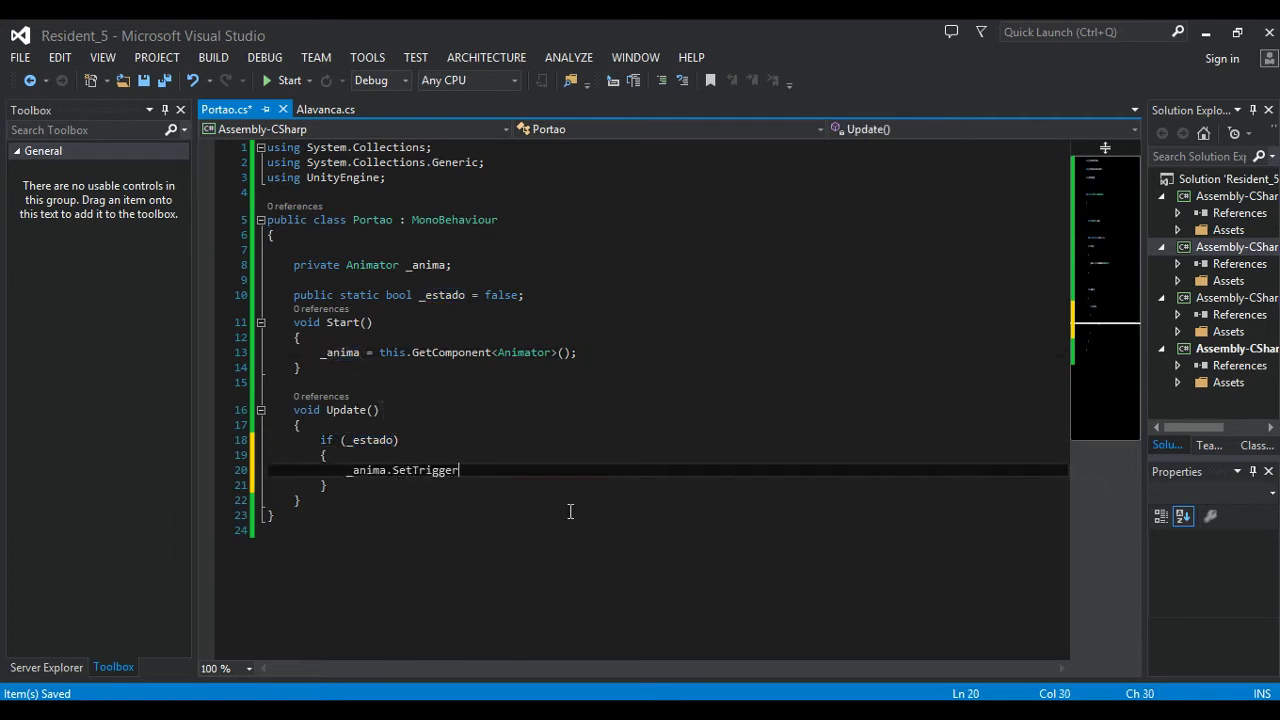
type("();")
type("\"Abrir\");")
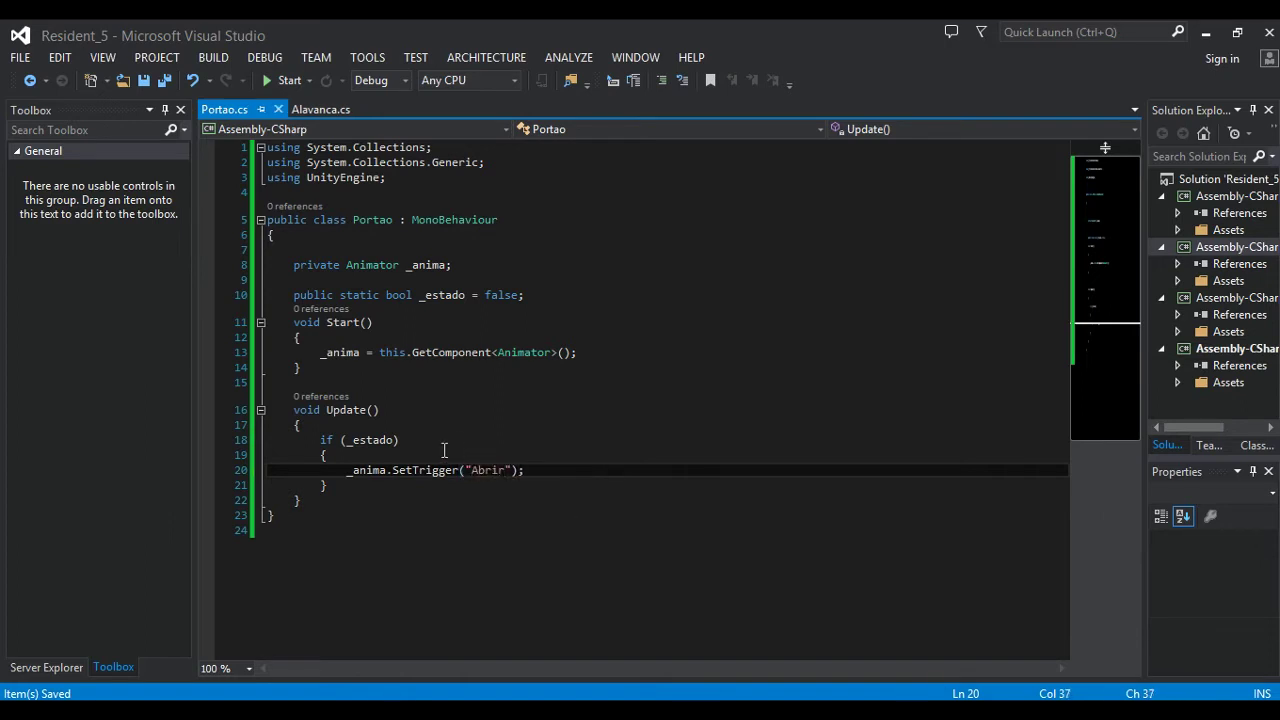
left_click(390, 440)
left_click(537, 470)
key("Return")
type("_estado")
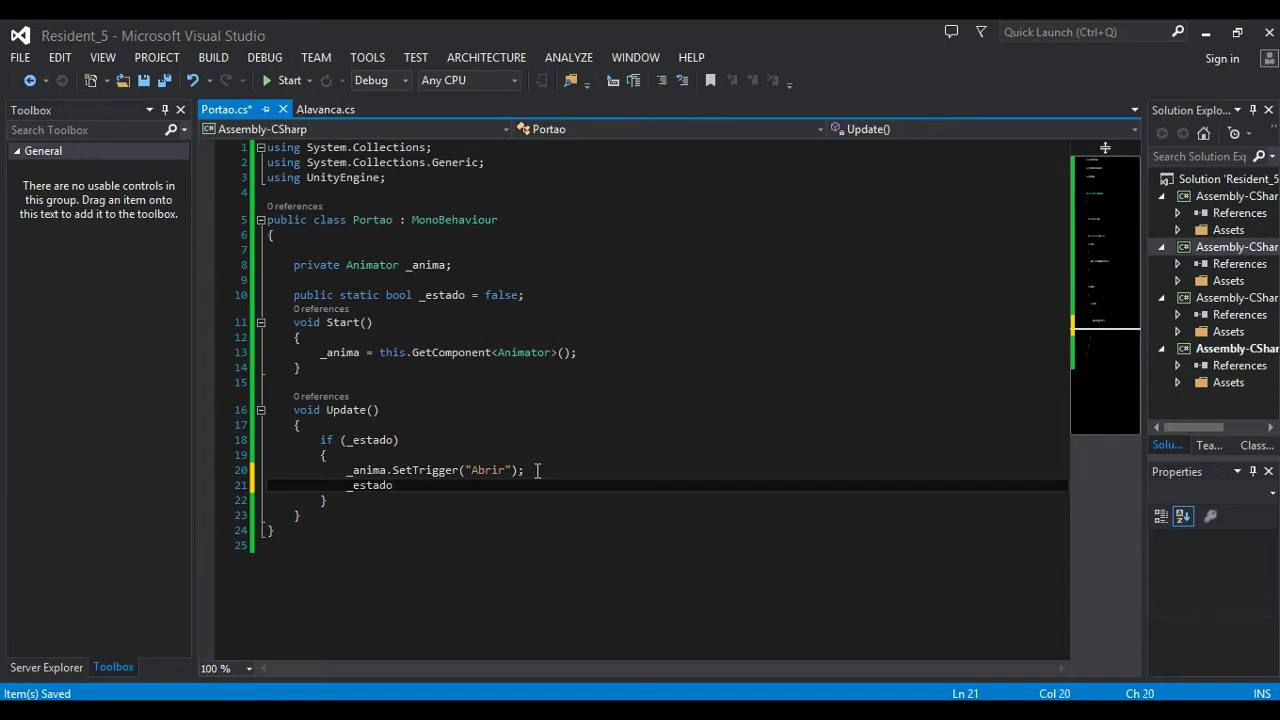
type(" = false;")
key("ctrl+s")
left_click(318, 109)
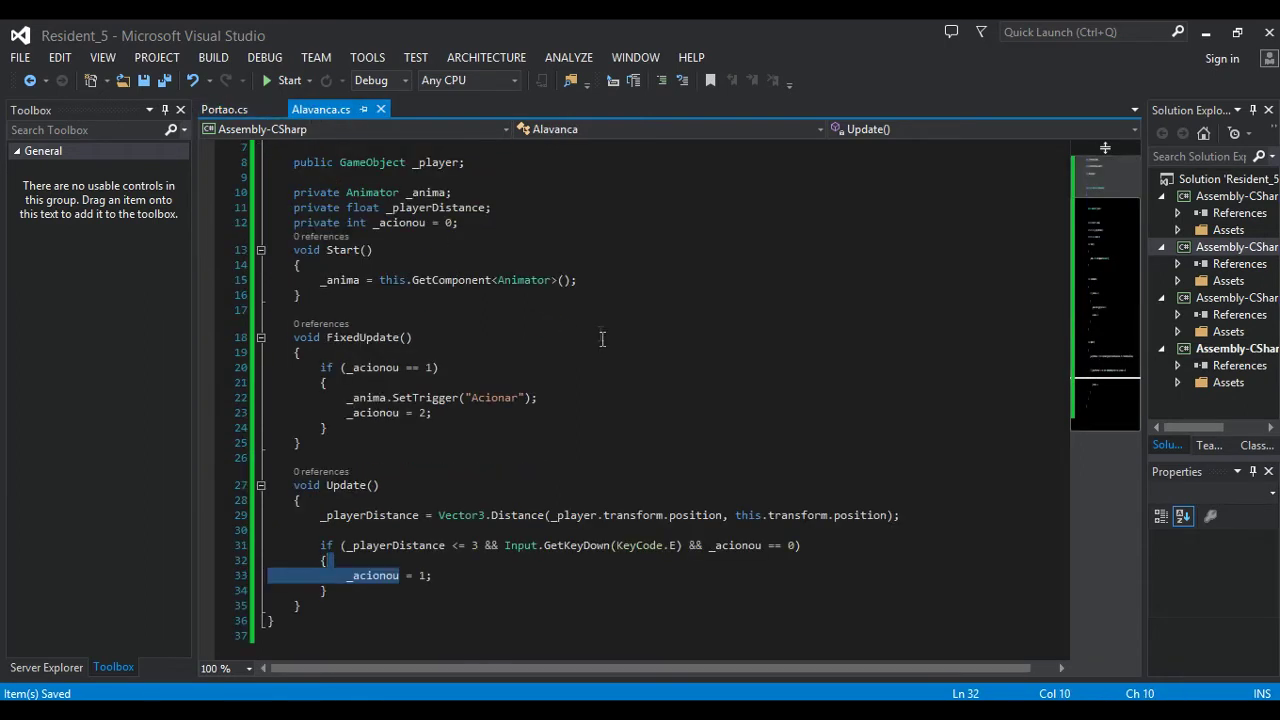
Create an empty AbrirPortao() method below Update in Alavanca.cs and save.
scroll(410, 399, "down", 1)
key("Down")
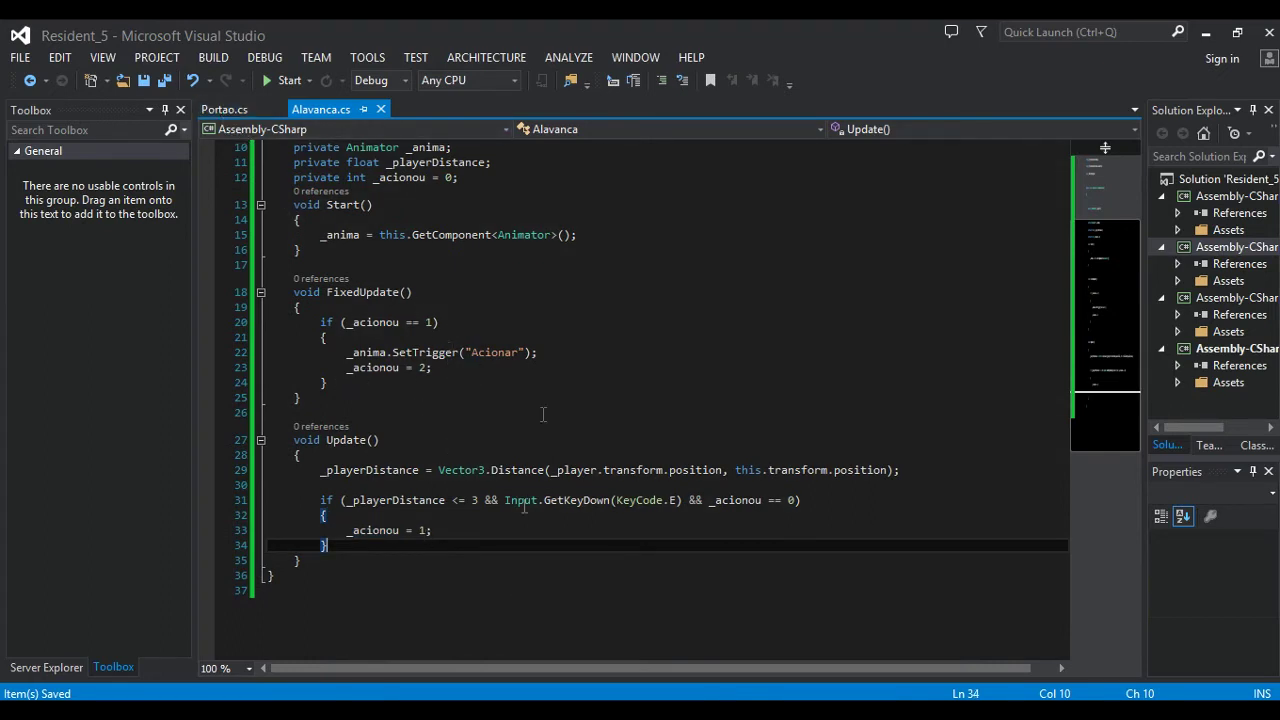
left_click(483, 406)
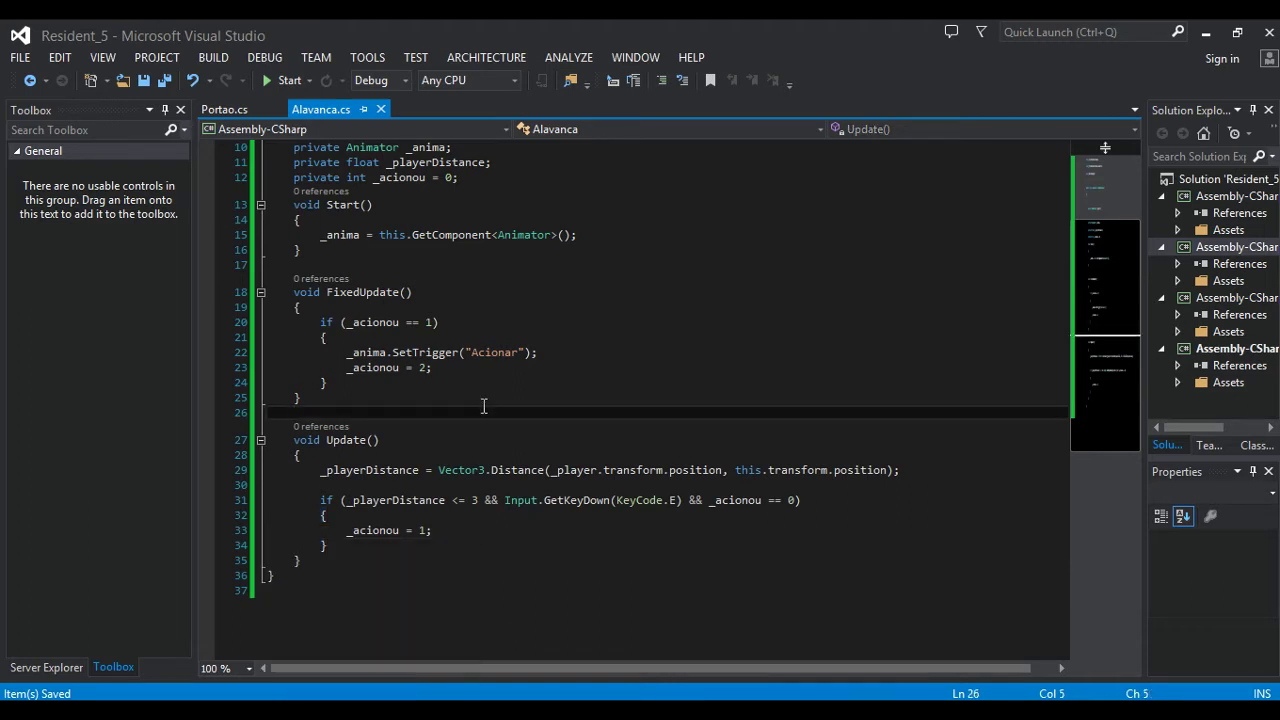
left_click(360, 561)
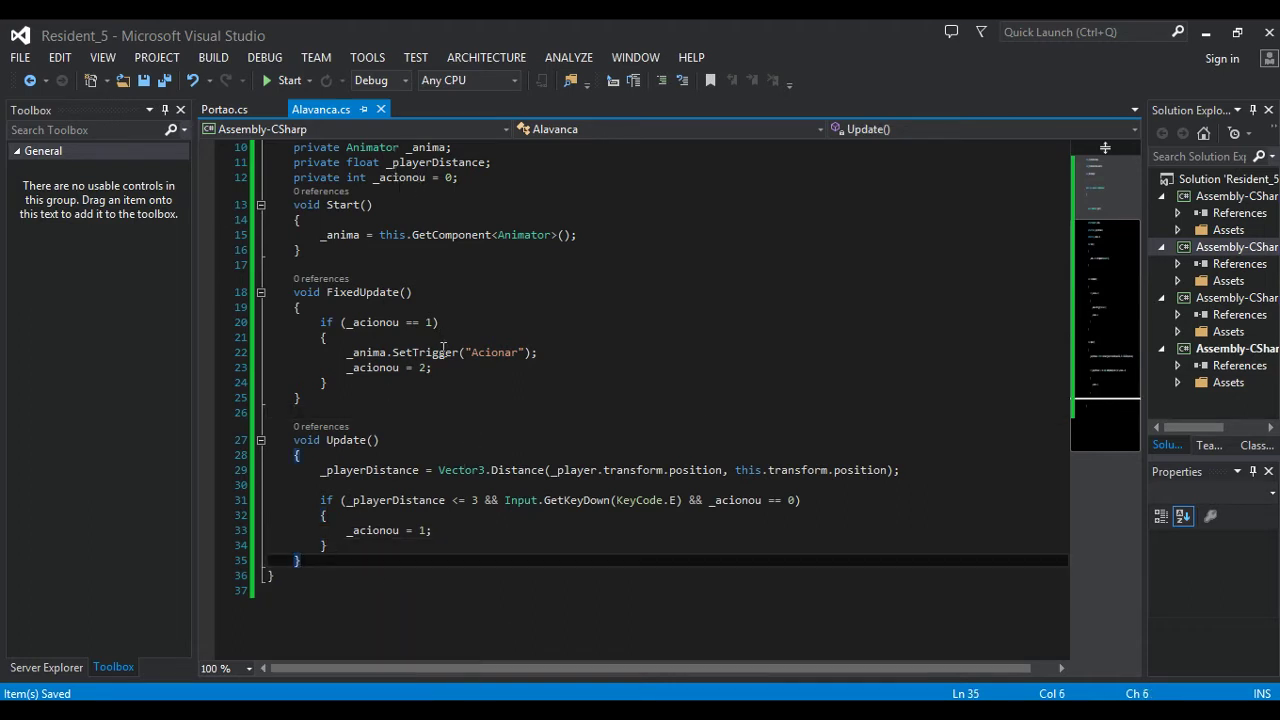
key("Return")
key("Return")
type("void ")
type("Chama")
type("rClasse()")
key("BackSpace")
key("BackSpace")
key("BackSpace")
key("BackSpace")
key("BackSpace")
key("BackSpace")
key("BackSpace")
key("BackSpace")
key("BackSpace")
key("BackSpace")
key("BackSpace")
key("BackSpace")
type("AbrirPortao")
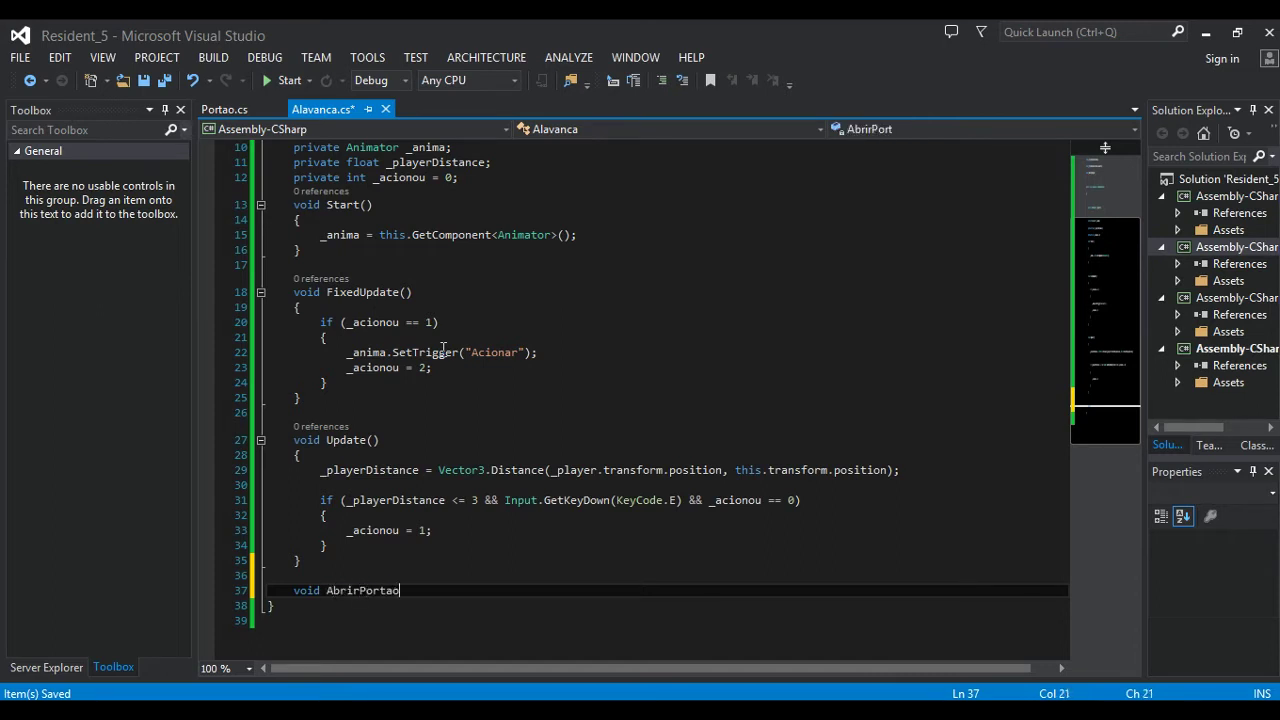
type("(){")
key("Return")
key("ctrl+s")
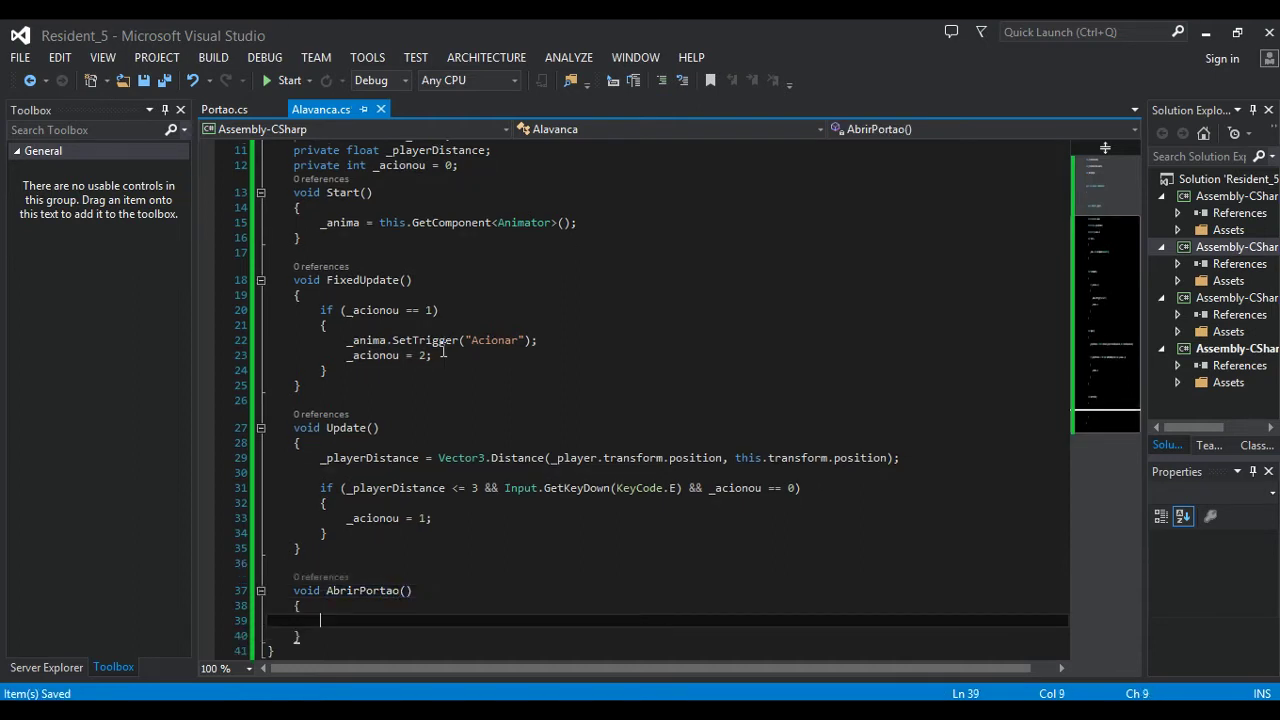
Make AbrirPortao set Portao._estado = true, save, and go back to Unity.
type("Portao.")
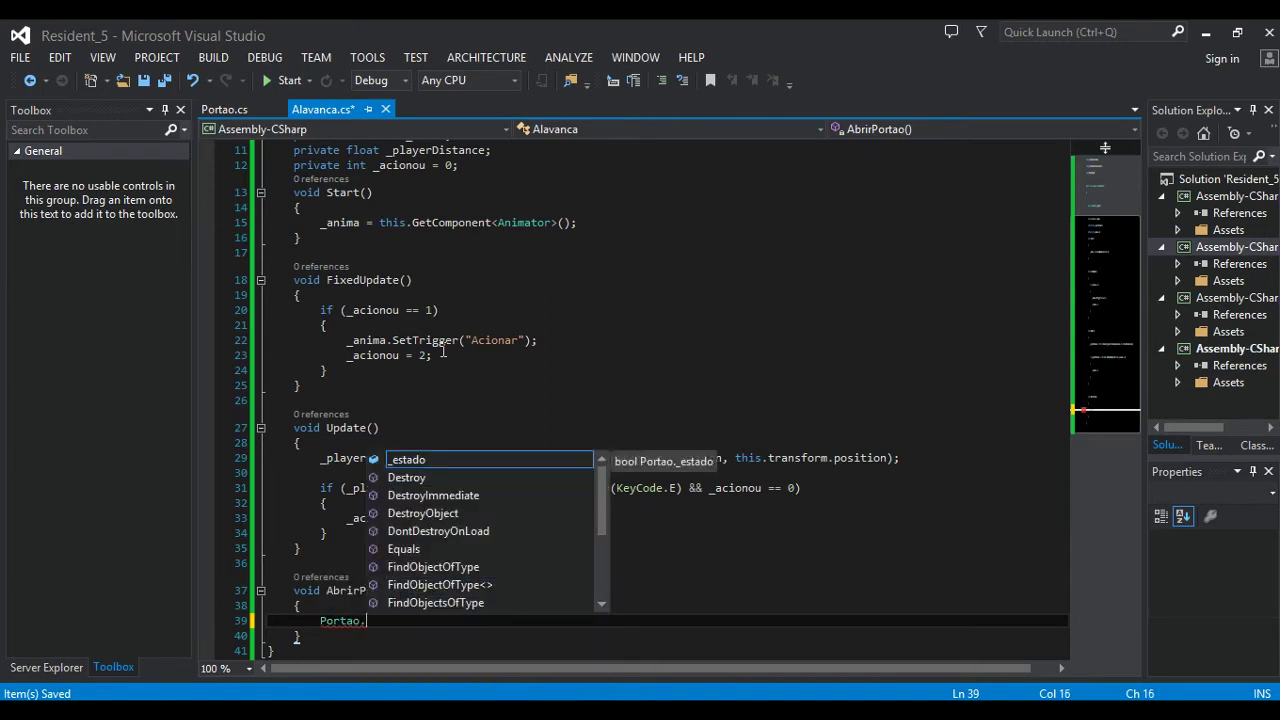
type("_")
key("Tab")
type("true")
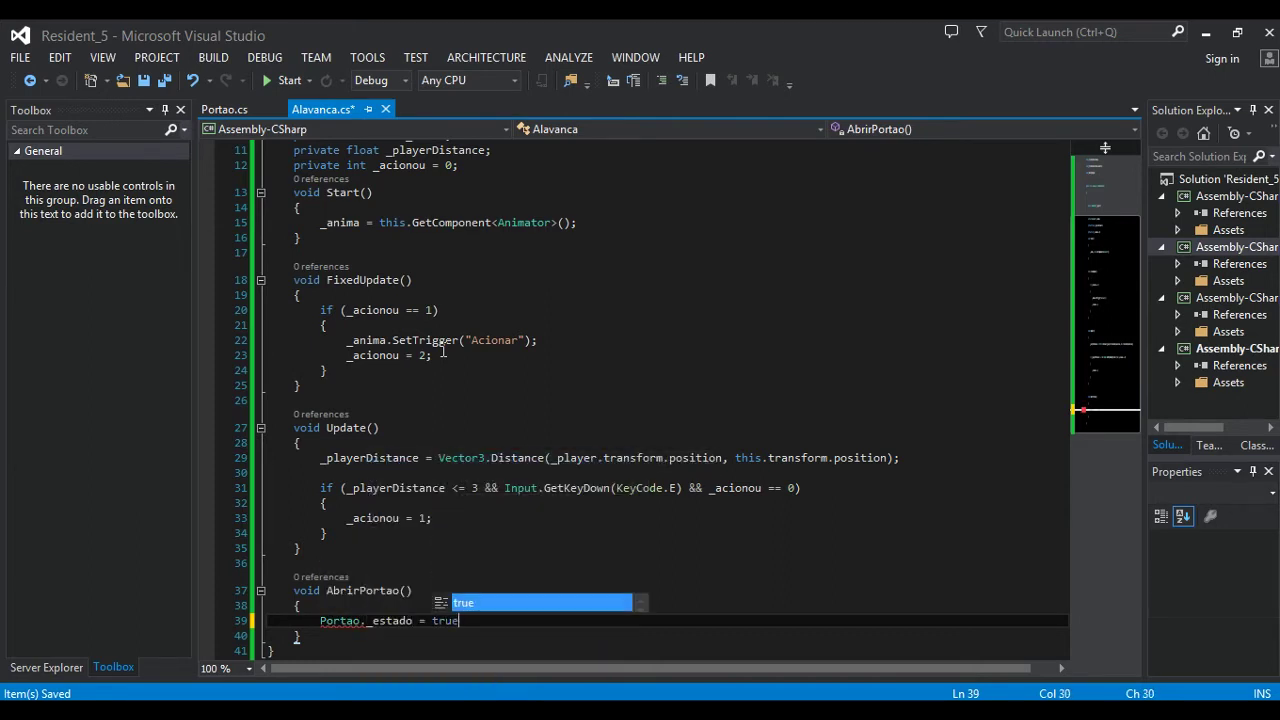
type(".")
key("BackSpace")
type(";")
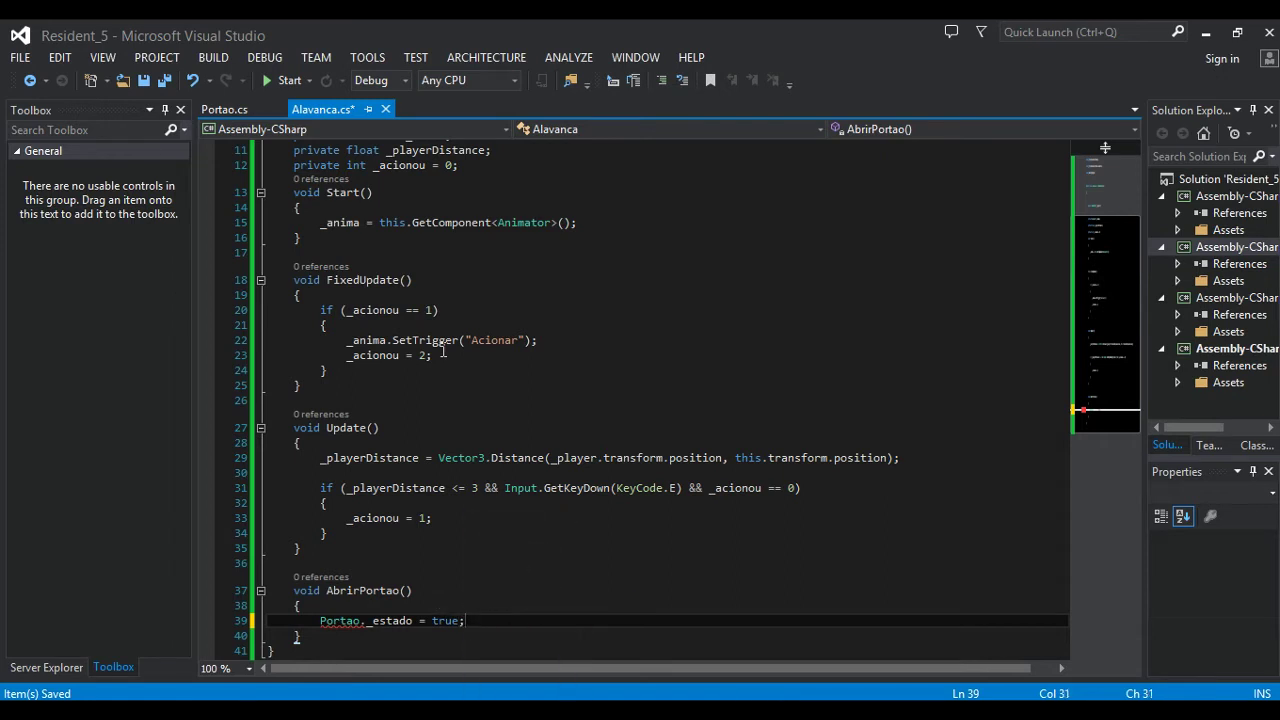
key("ctrl+s")
key("alt+Tab")
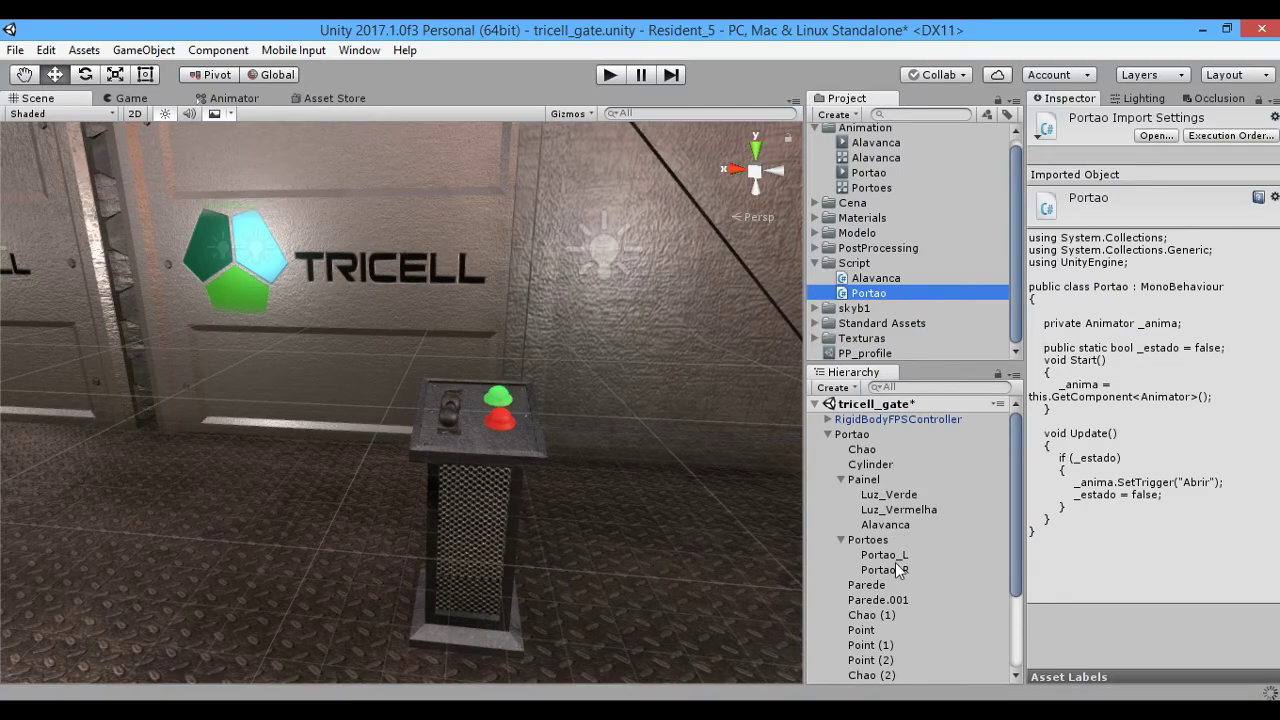
Select the Alavanca lever and bring up its animation timeline.
left_click(451, 416)
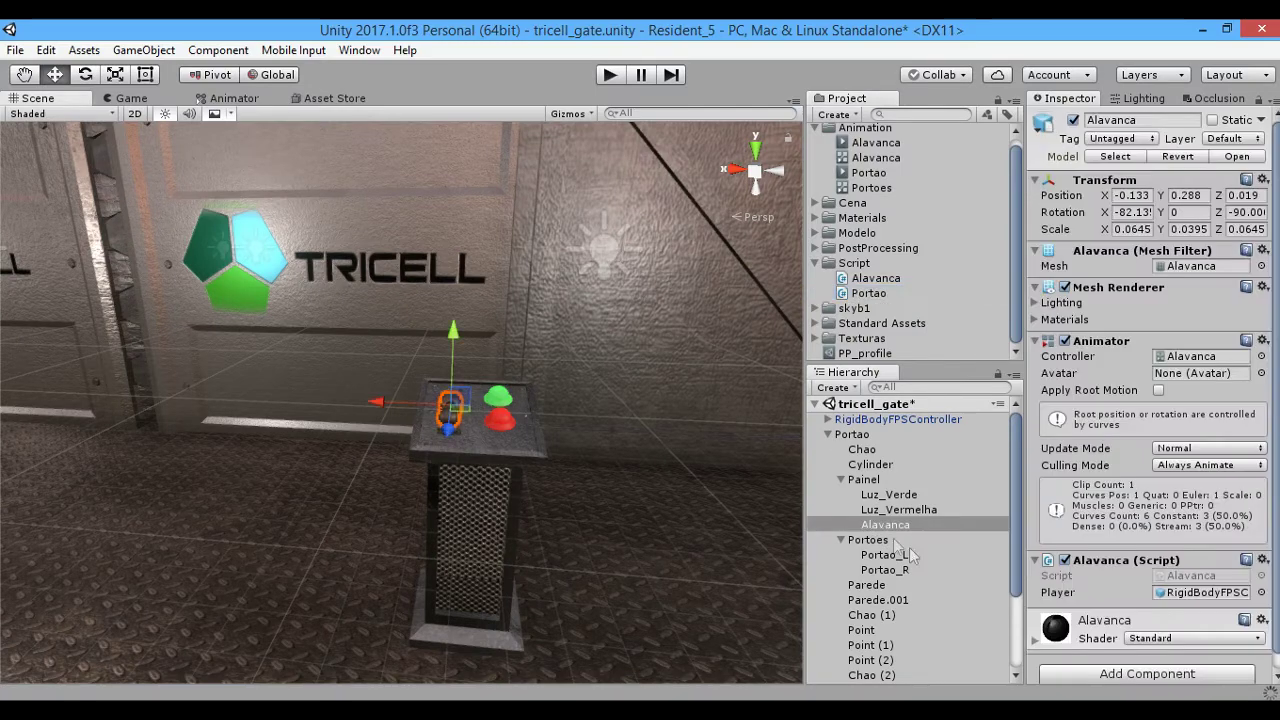
left_click(879, 527)
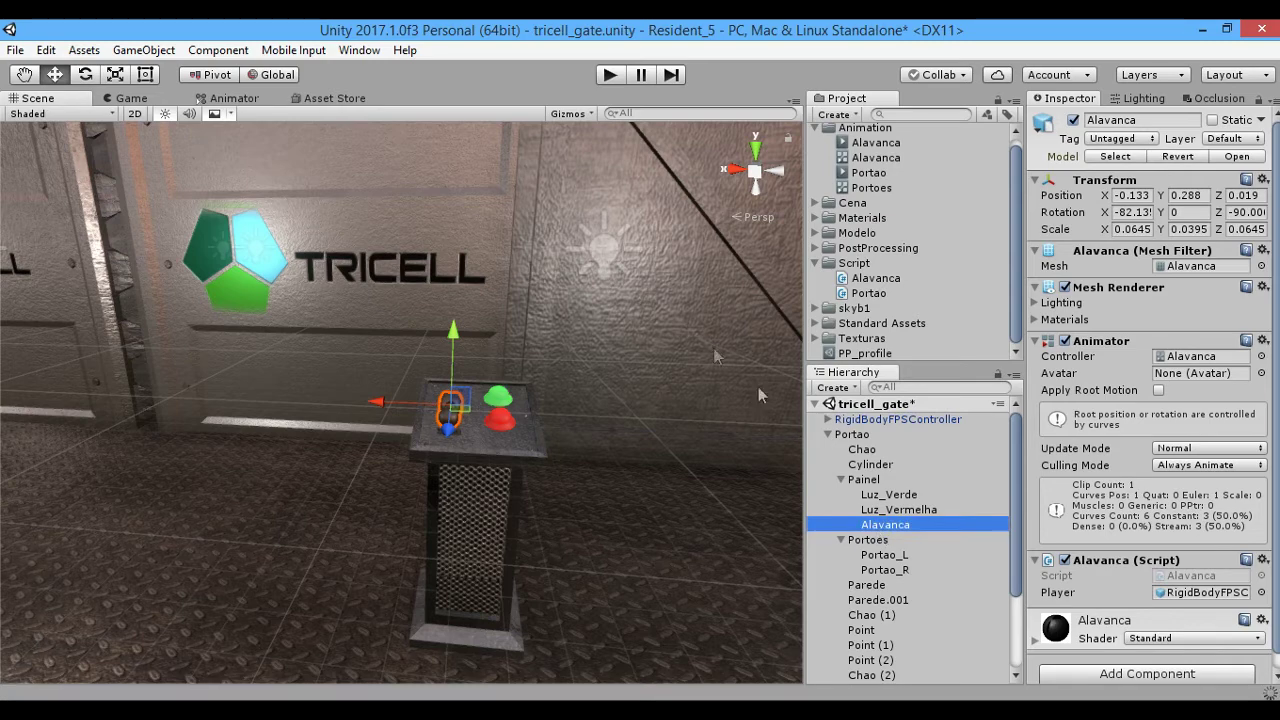
left_click(360, 50)
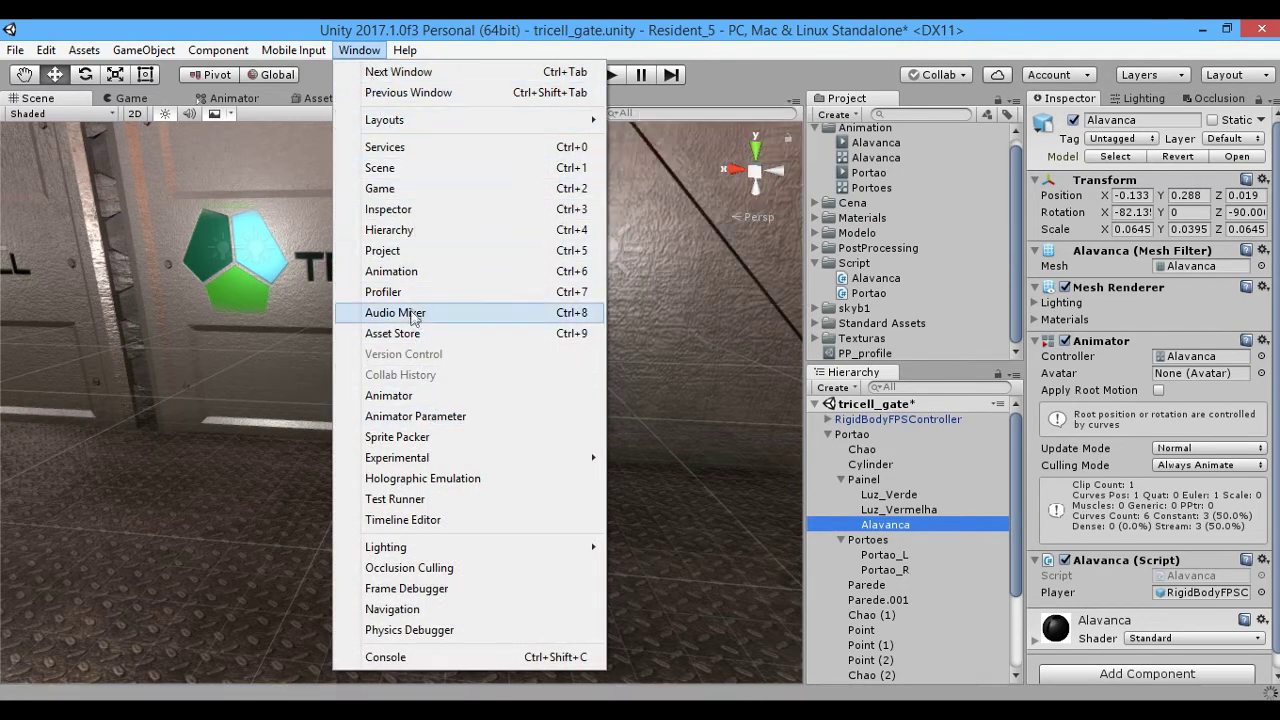
left_click(410, 272)
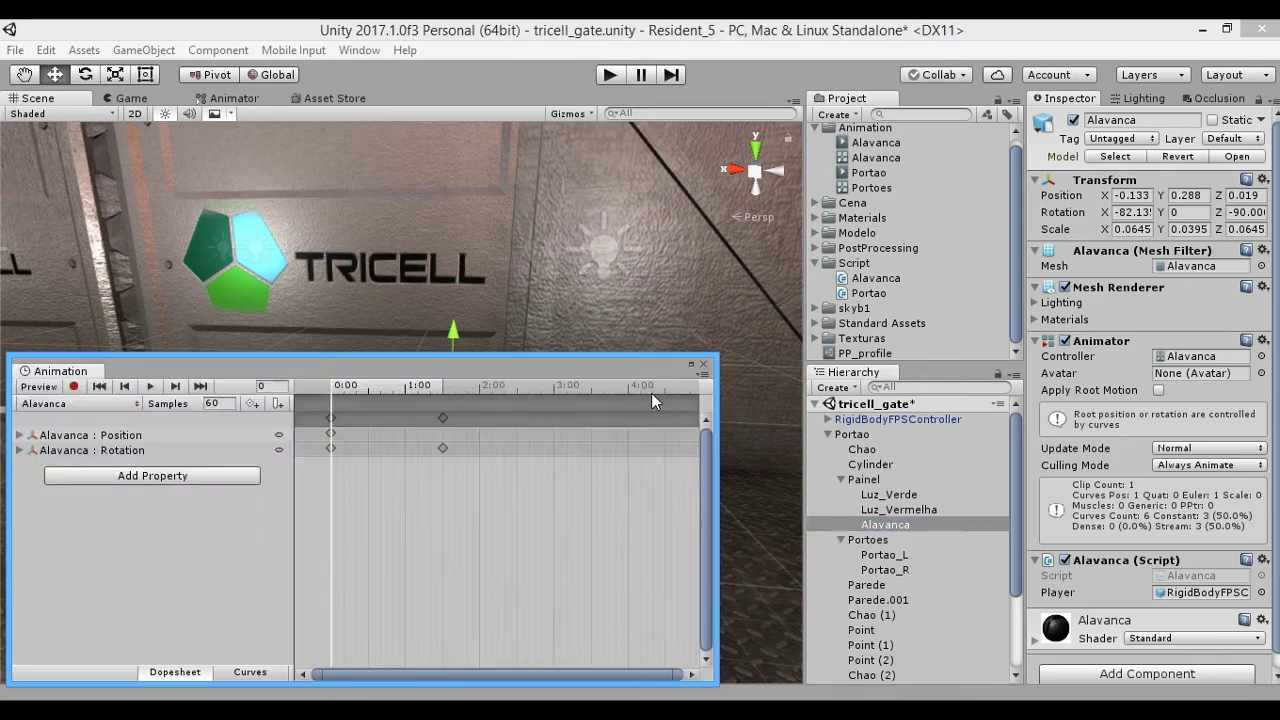
left_click_drag(620, 373, 548, 323)
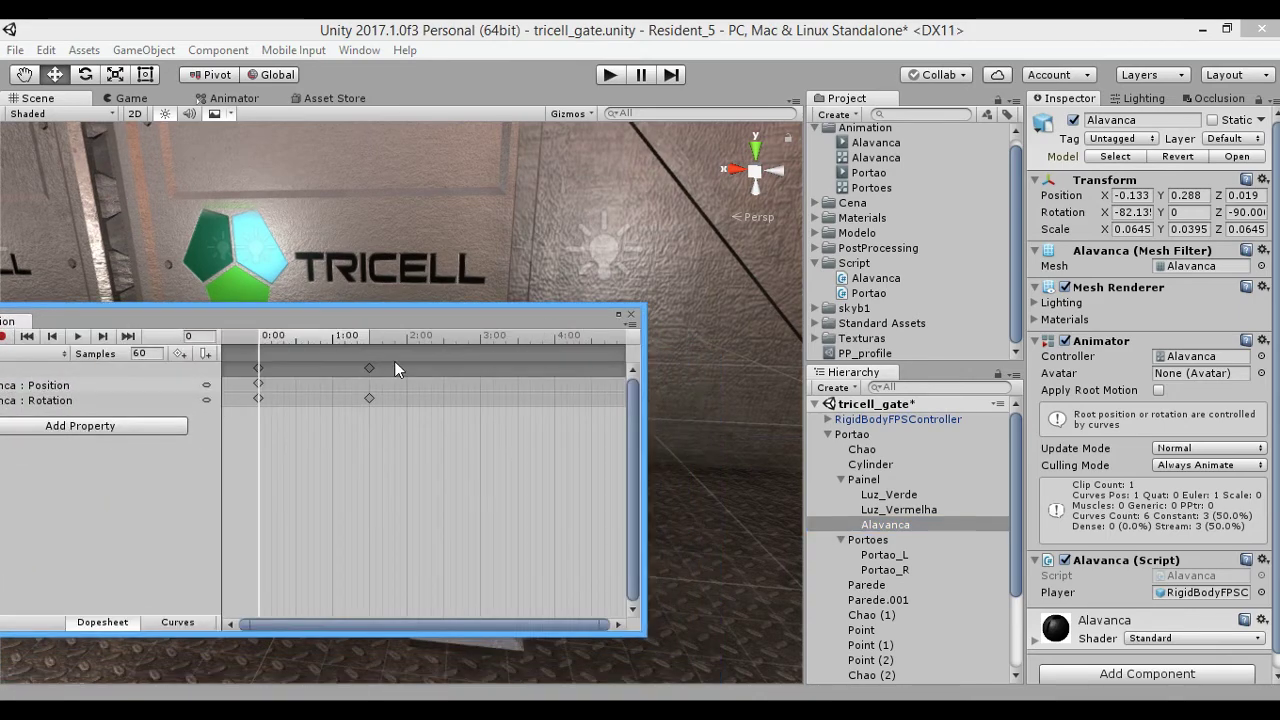
Add an animation event at frame 95 that calls AbrirPortao().
left_click(372, 340)
left_click_drag(373, 340, 376, 348)
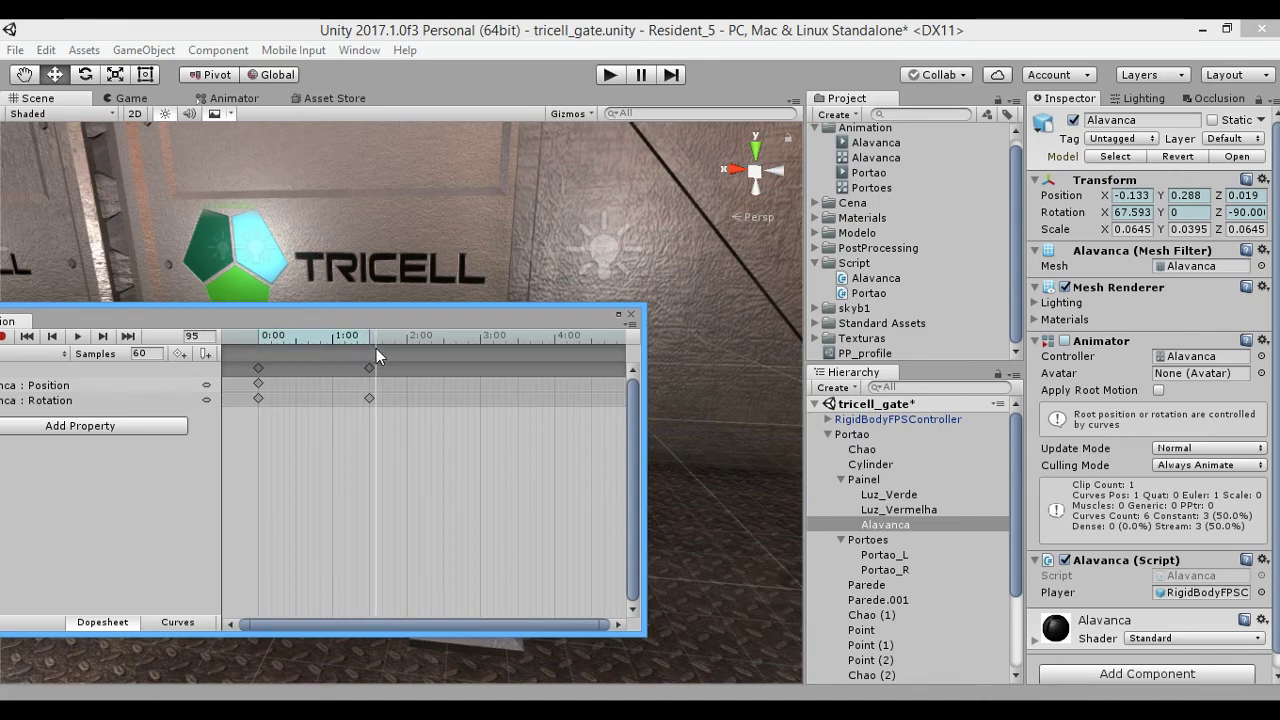
left_click_drag(380, 320, 579, 280)
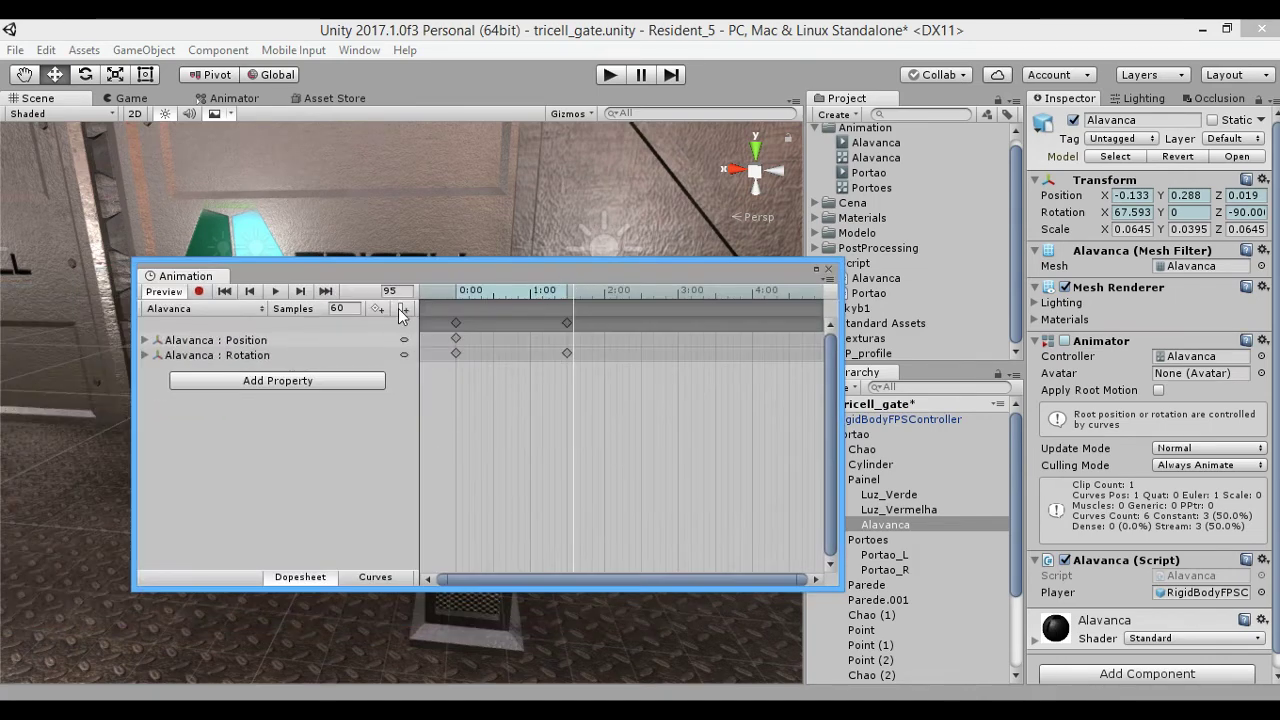
left_click(401, 309)
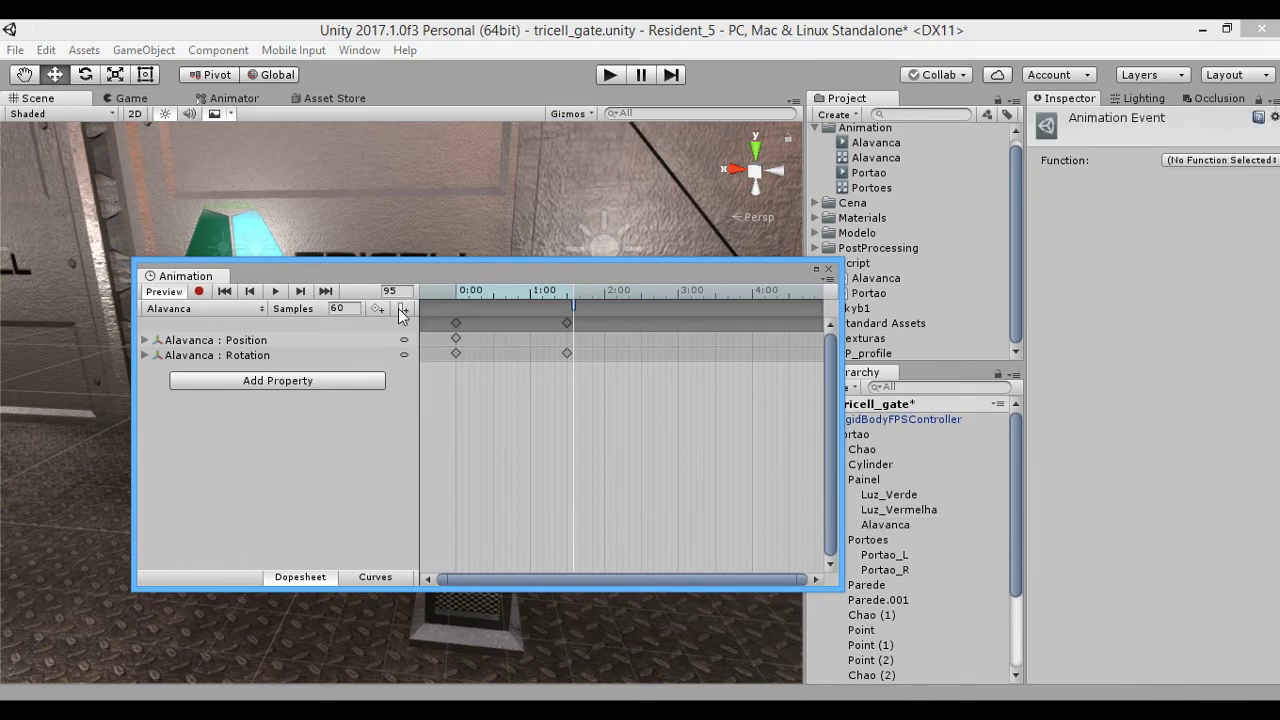
left_click(1180, 160)
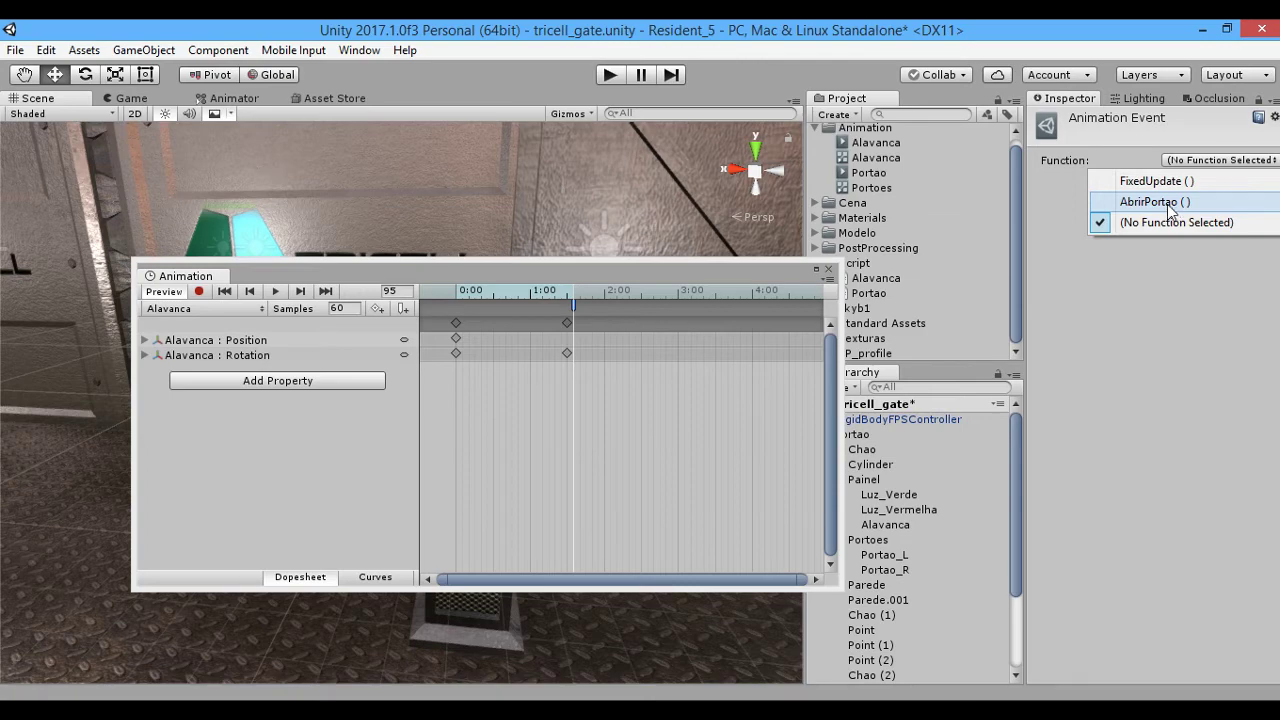
left_click(1168, 203)
left_click(829, 271)
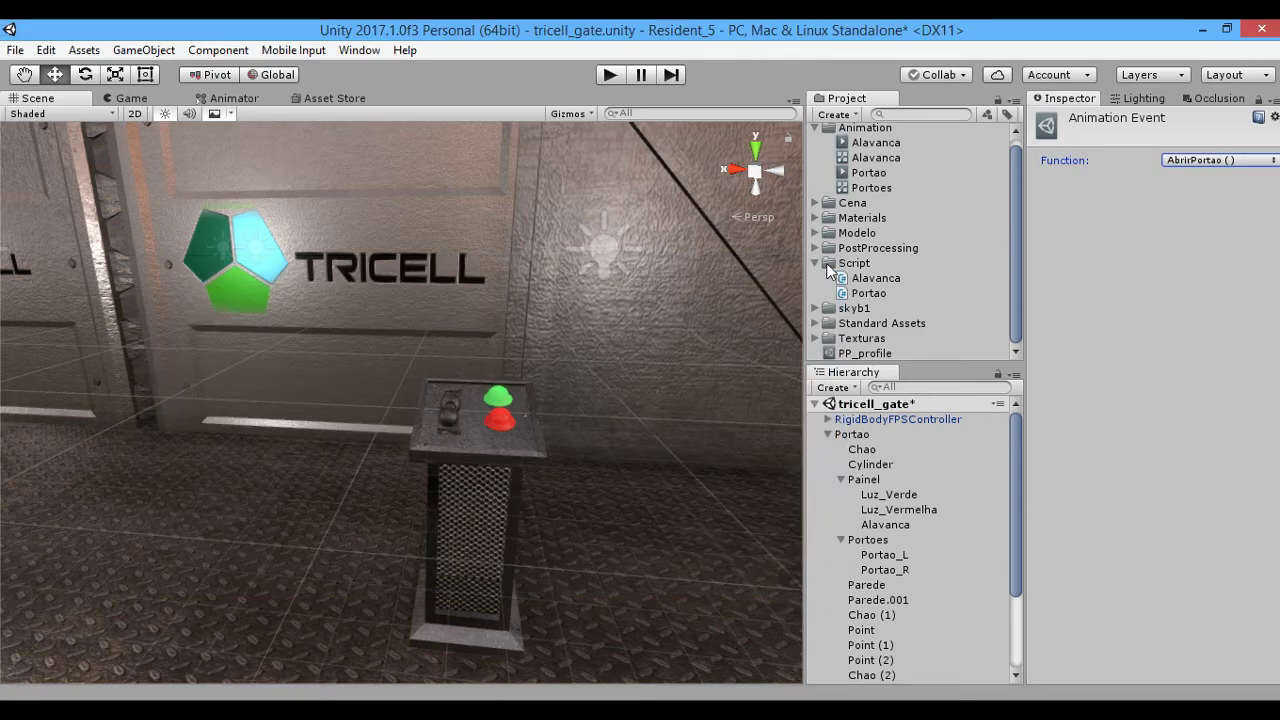
Save the scene, then in Play mode walk to the lever and pull it to open the gates.
left_click(15, 52)
left_click(47, 119)
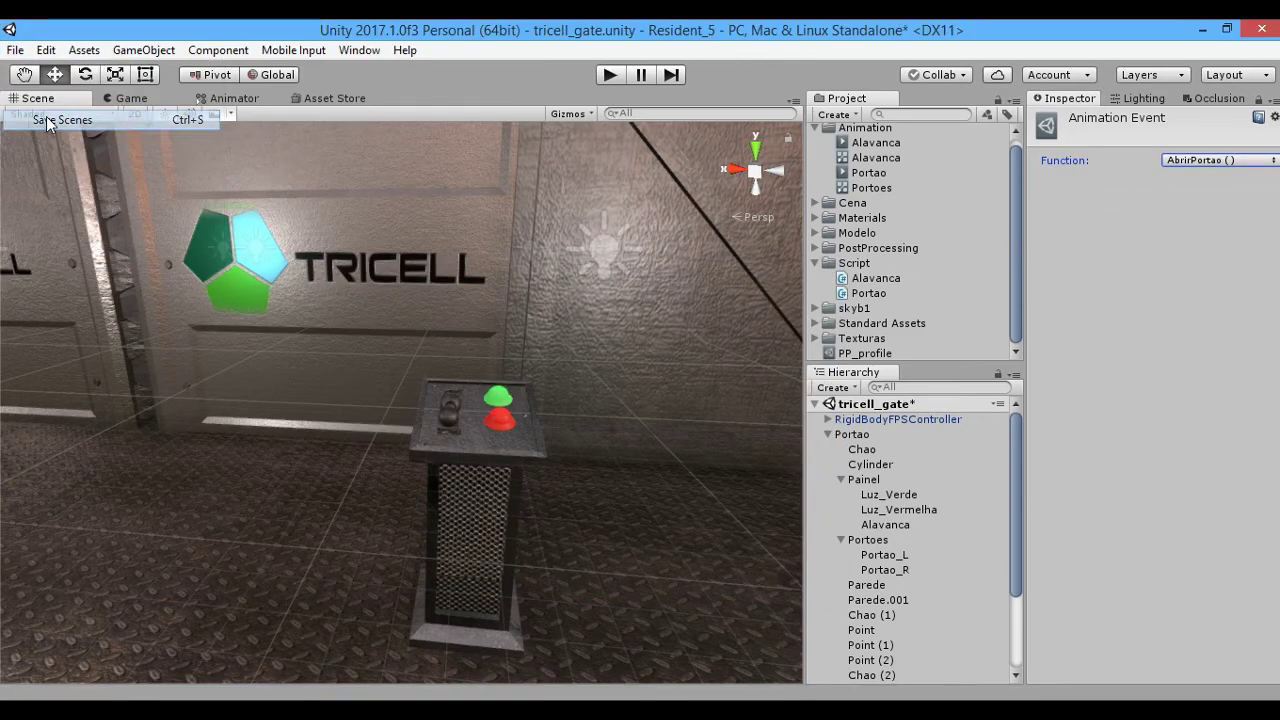
left_click(610, 76)
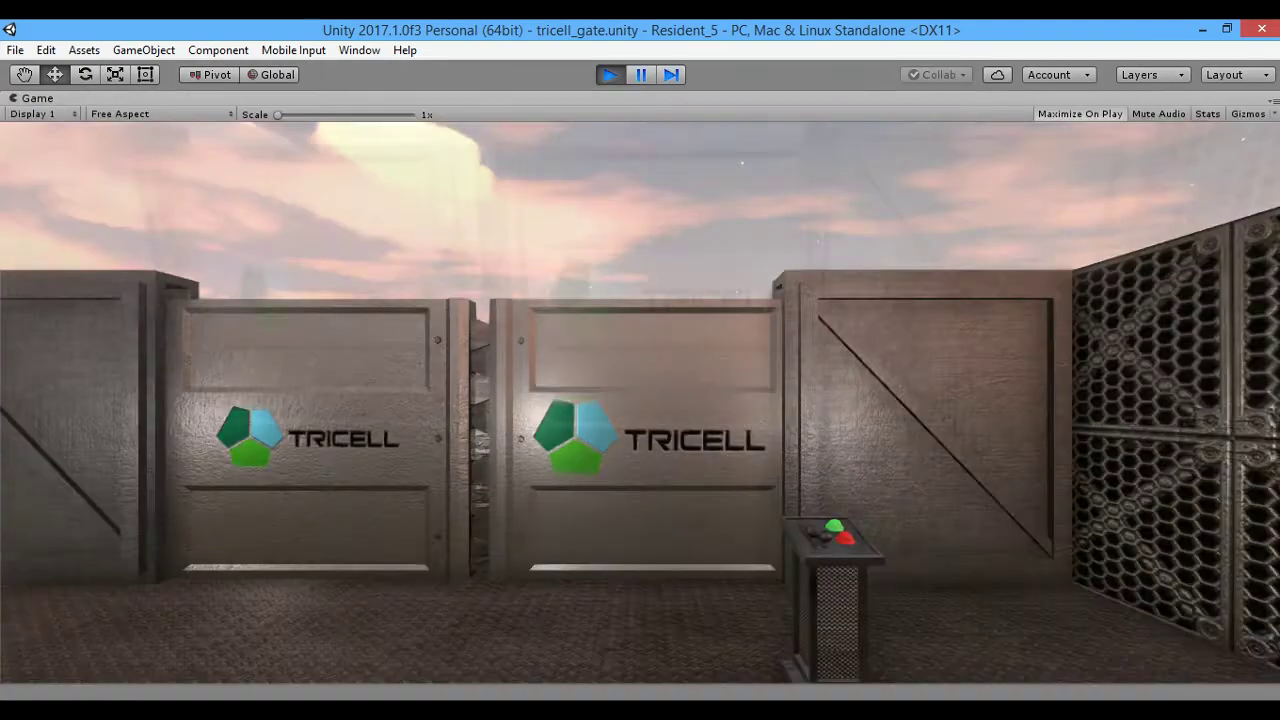
key("w")
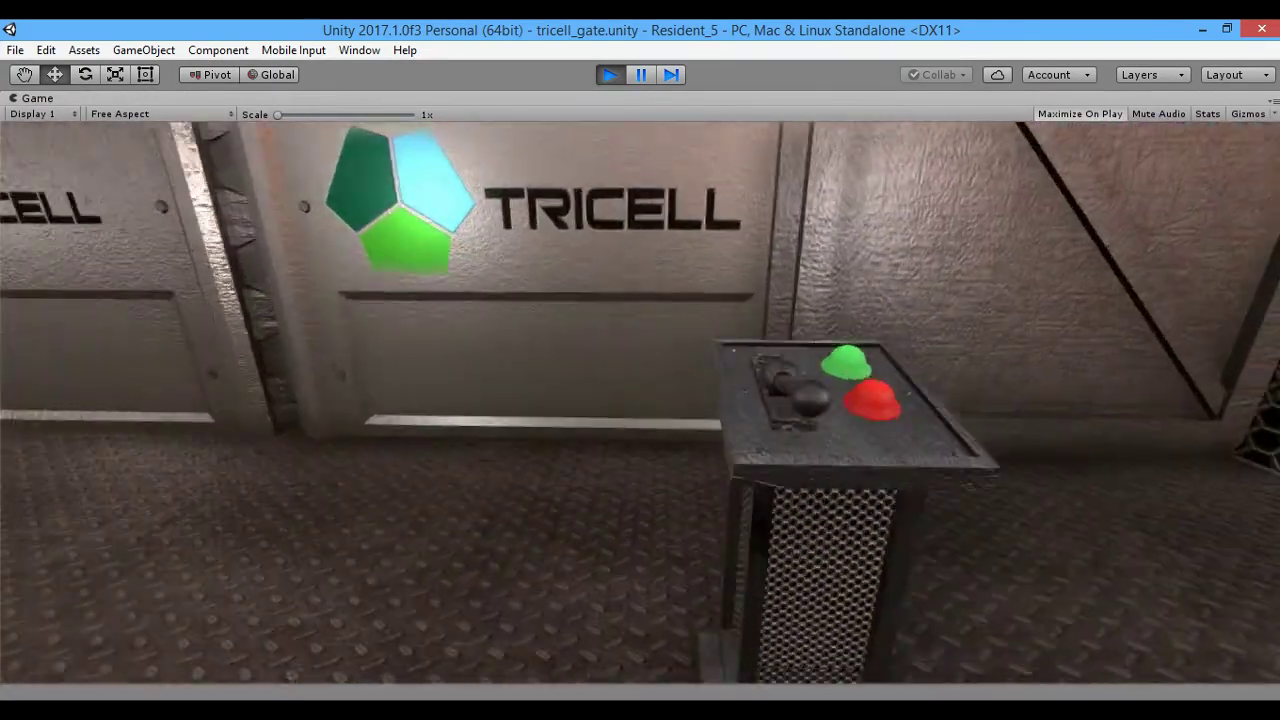
key("e")
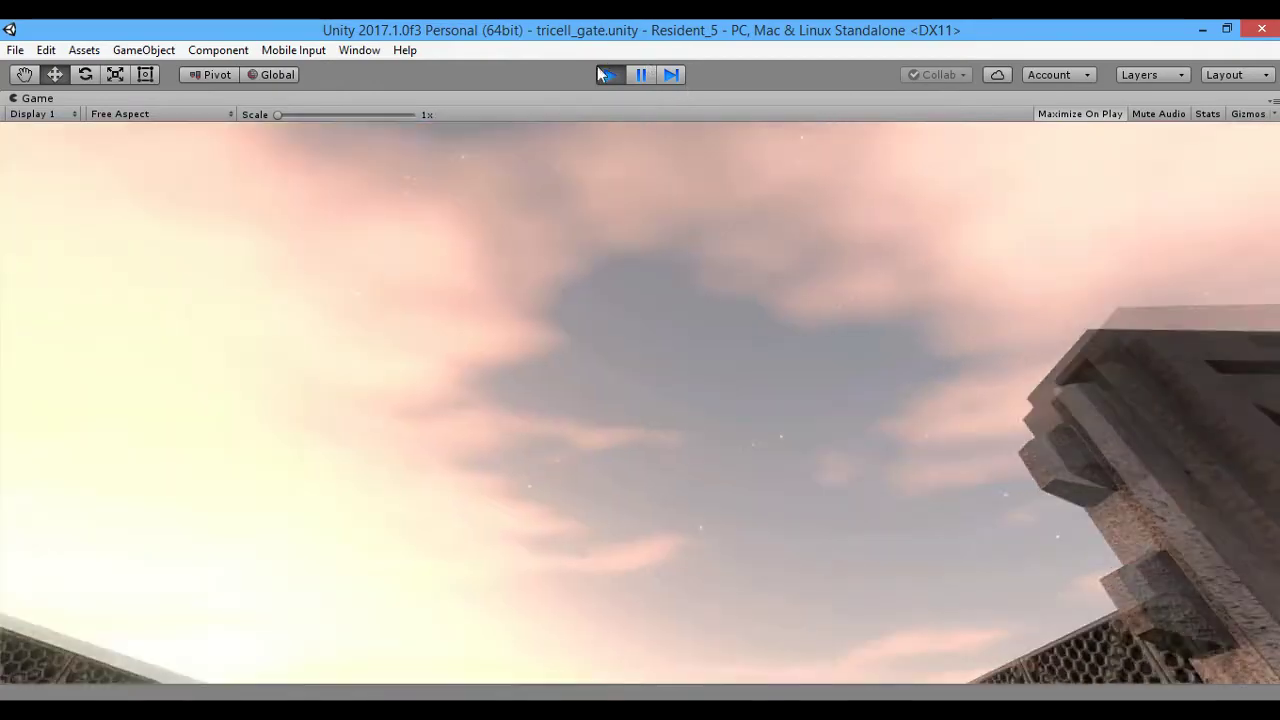
Stop Play mode and return to Alavanca.cs in Visual Studio.
left_click(607, 74)
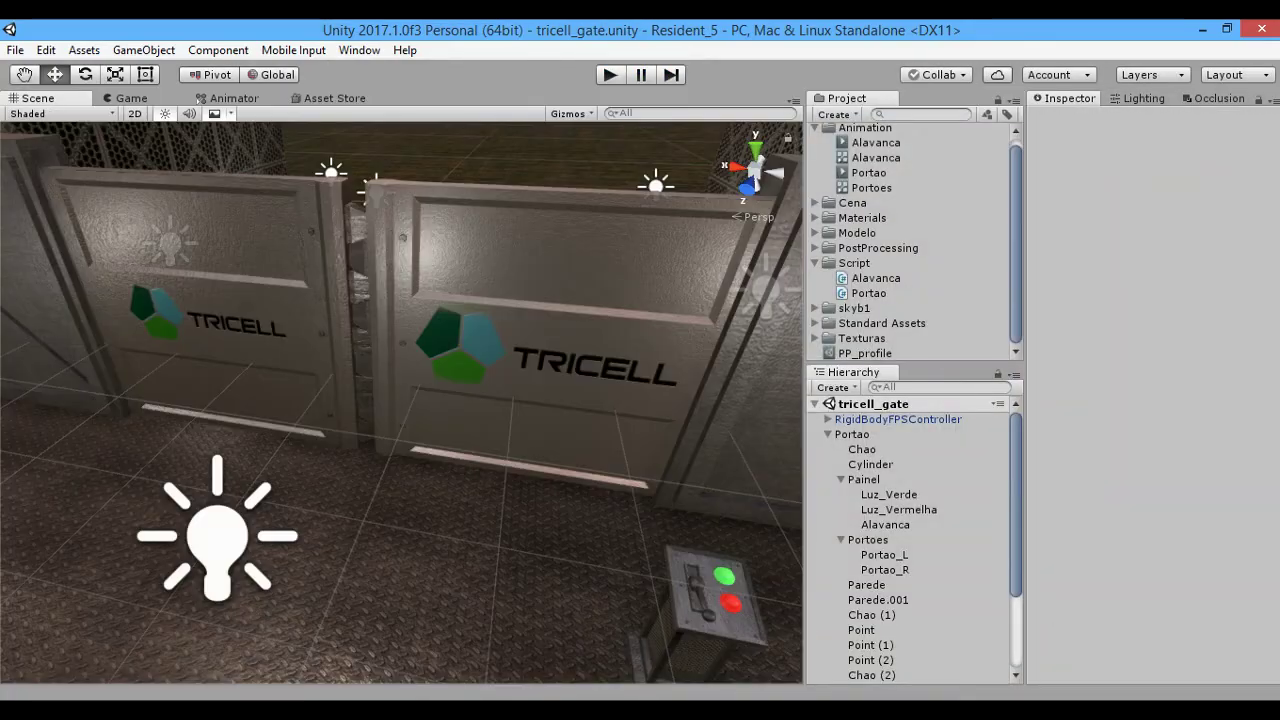
mouse_move(250, 705)
left_click(250, 628)
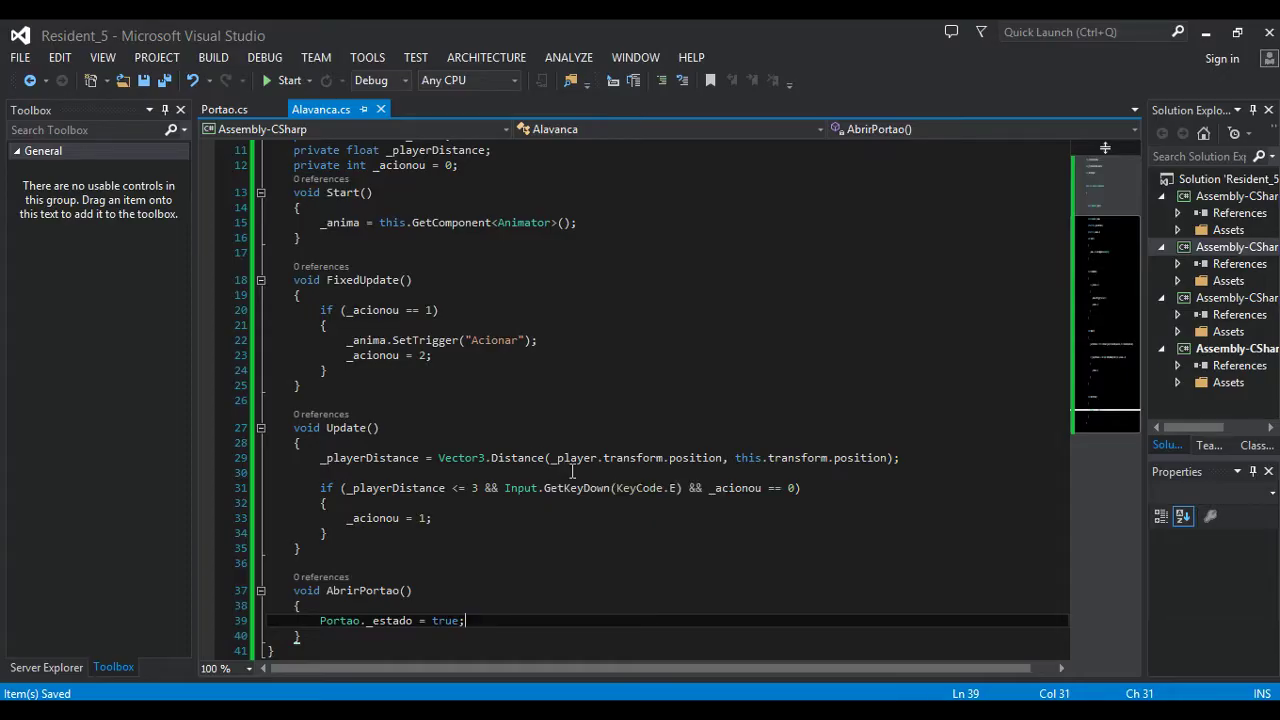
Review the distance calculation in the Update method of Alavanca.cs.
scroll(574, 470, "down", 3)
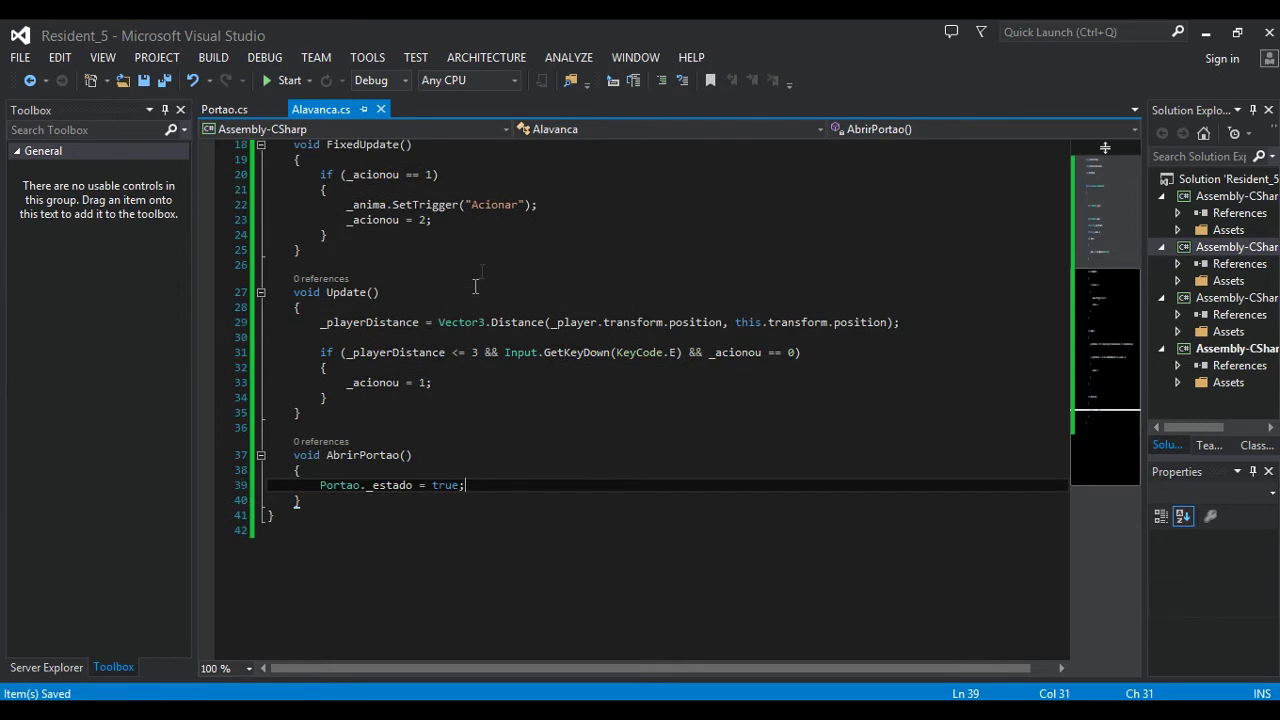
scroll(778, 328, "up", 5)
left_click(345, 523)
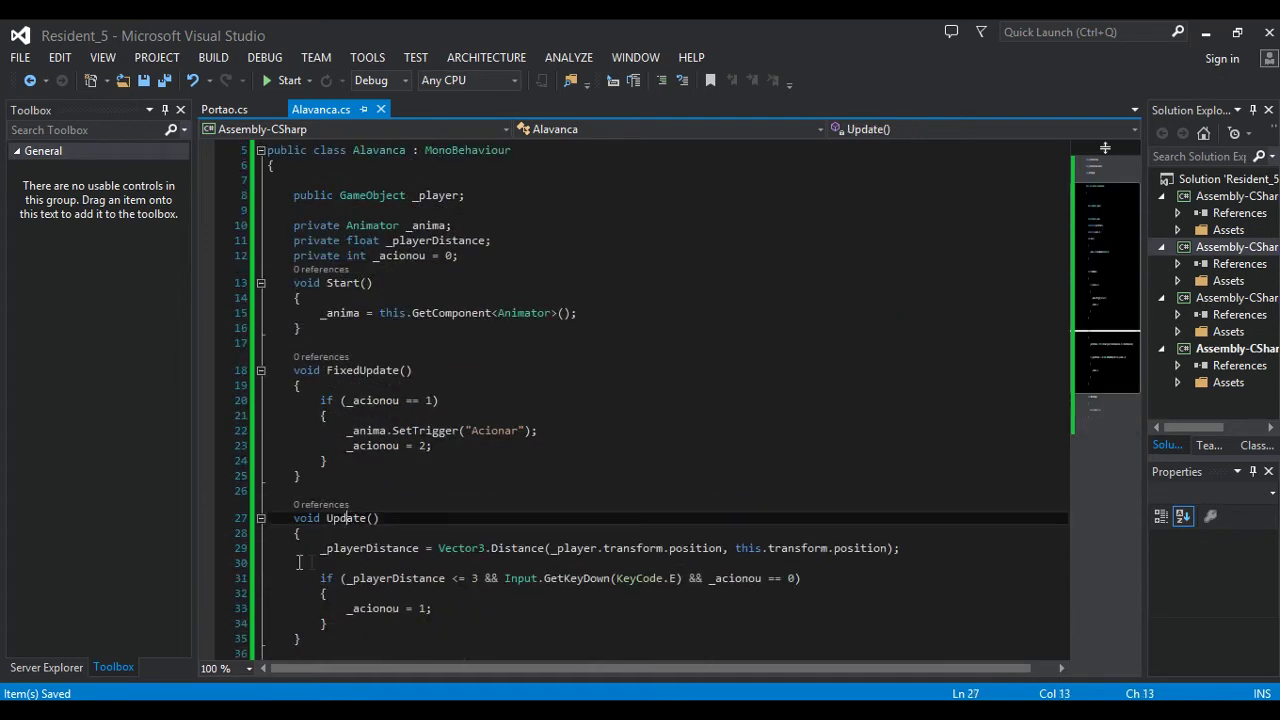
scroll(518, 512, "down", 2)
left_click_drag(905, 458, 375, 430)
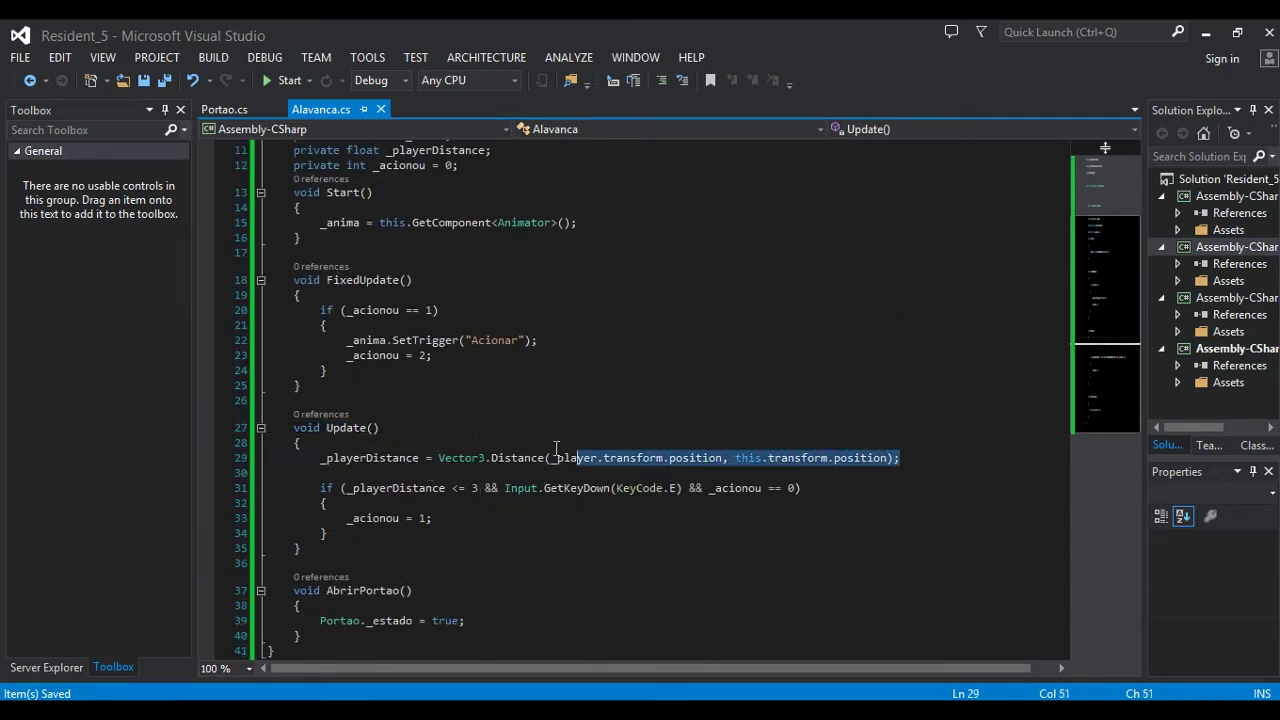
left_click(448, 422)
scroll(480, 409, "down", 2)
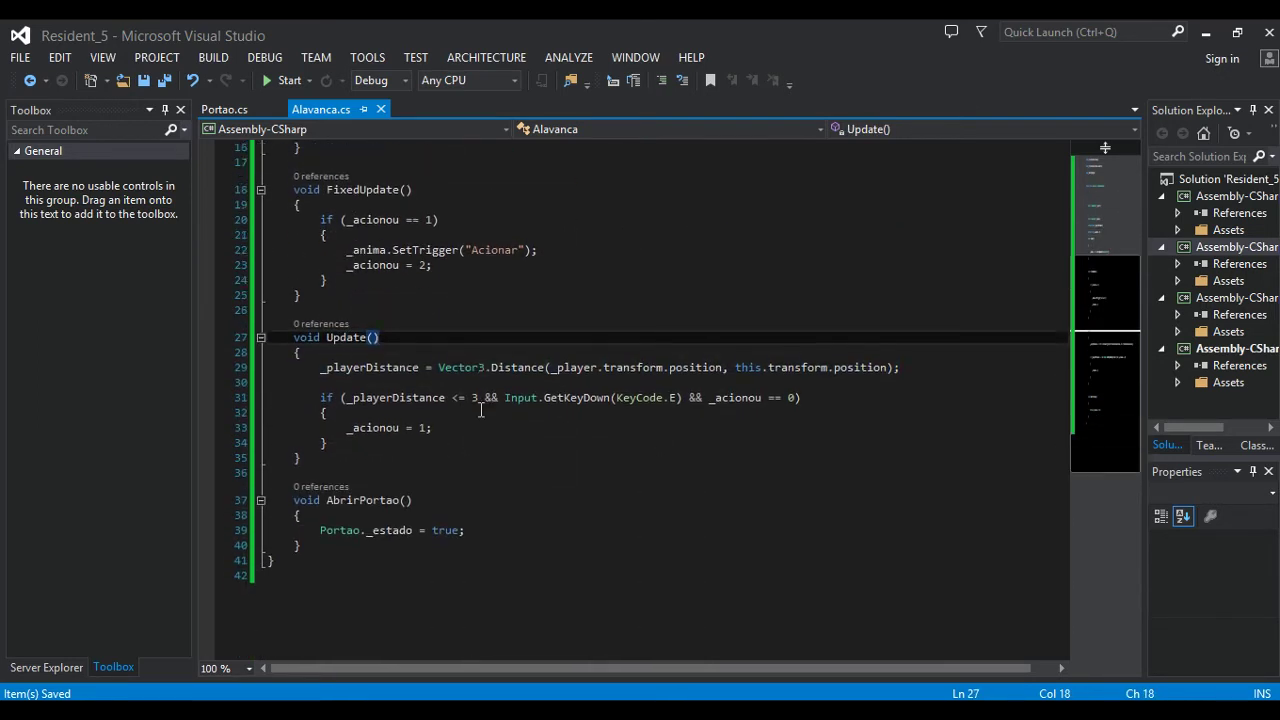
Add Destroy(this.GetComponents<Alavanca>()); after line 39 in AbrirPortao and save.
left_click(490, 530)
key("Return")
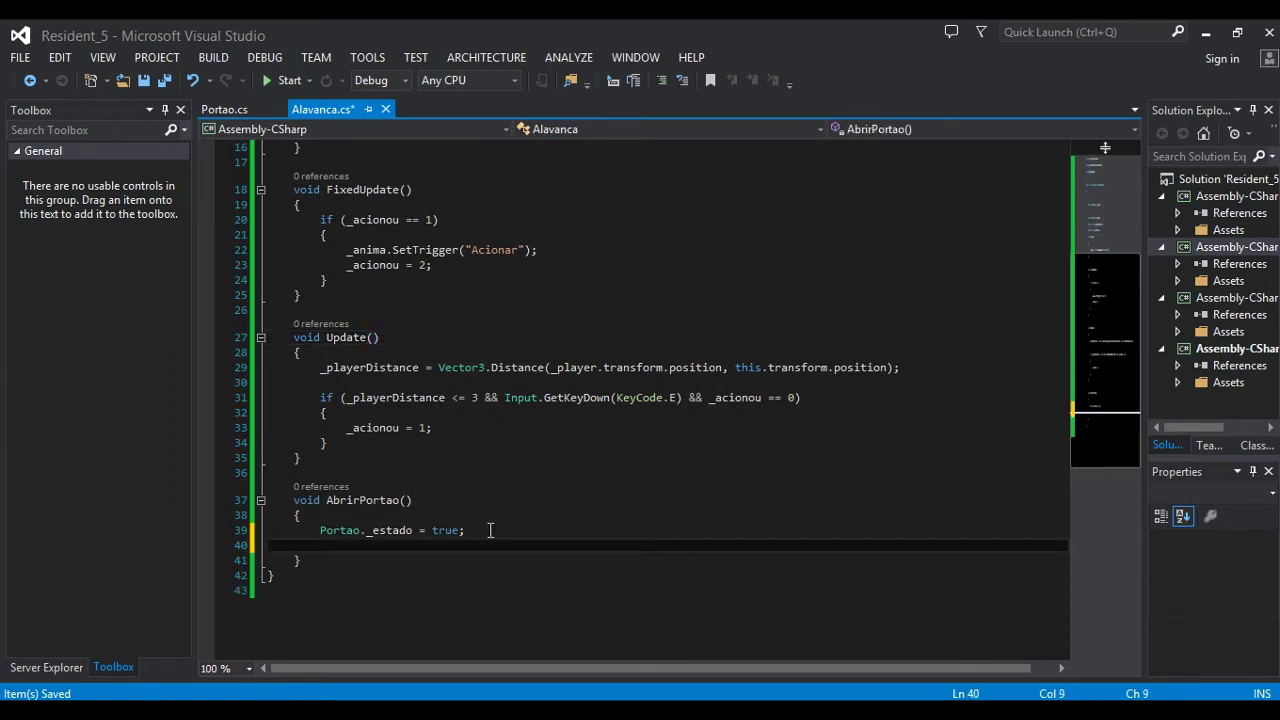
type("Des")
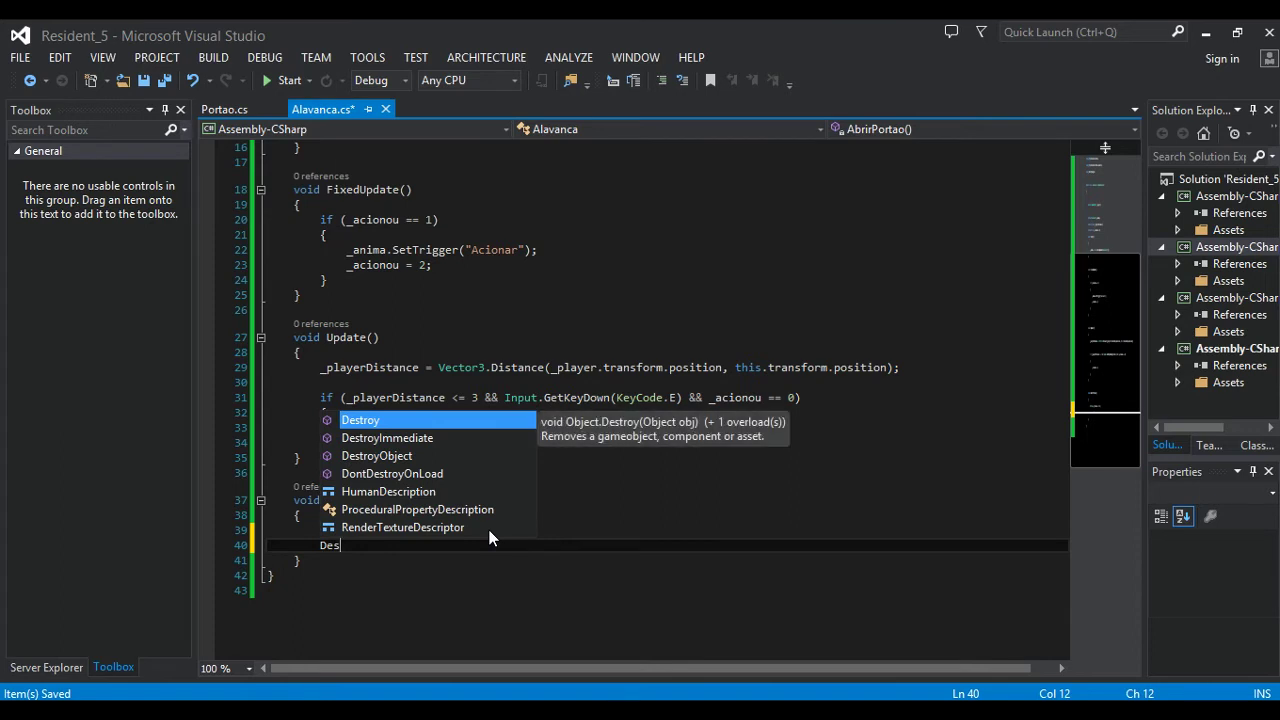
key("Tab")
type("();")
key("Left")
key("Left")
type("this.get")
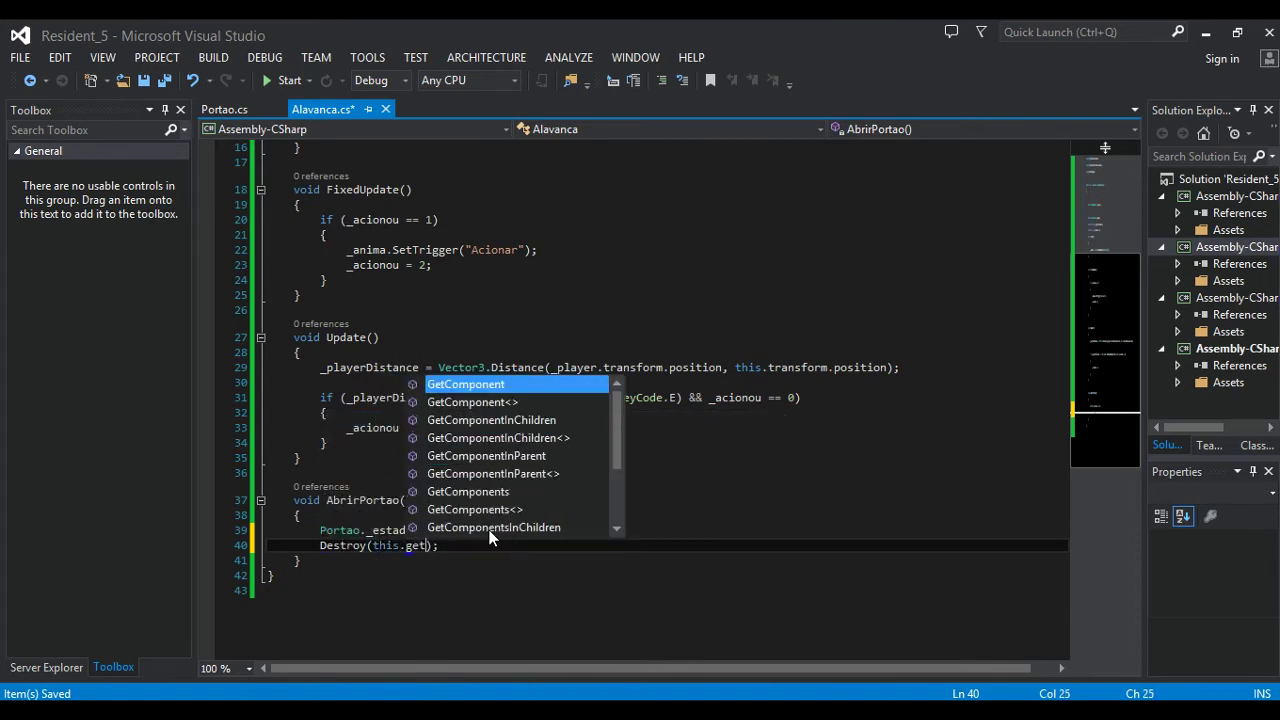
key("Down")
key("Down")
key("Down")
key("Down")
key("Down")
key("Tab")
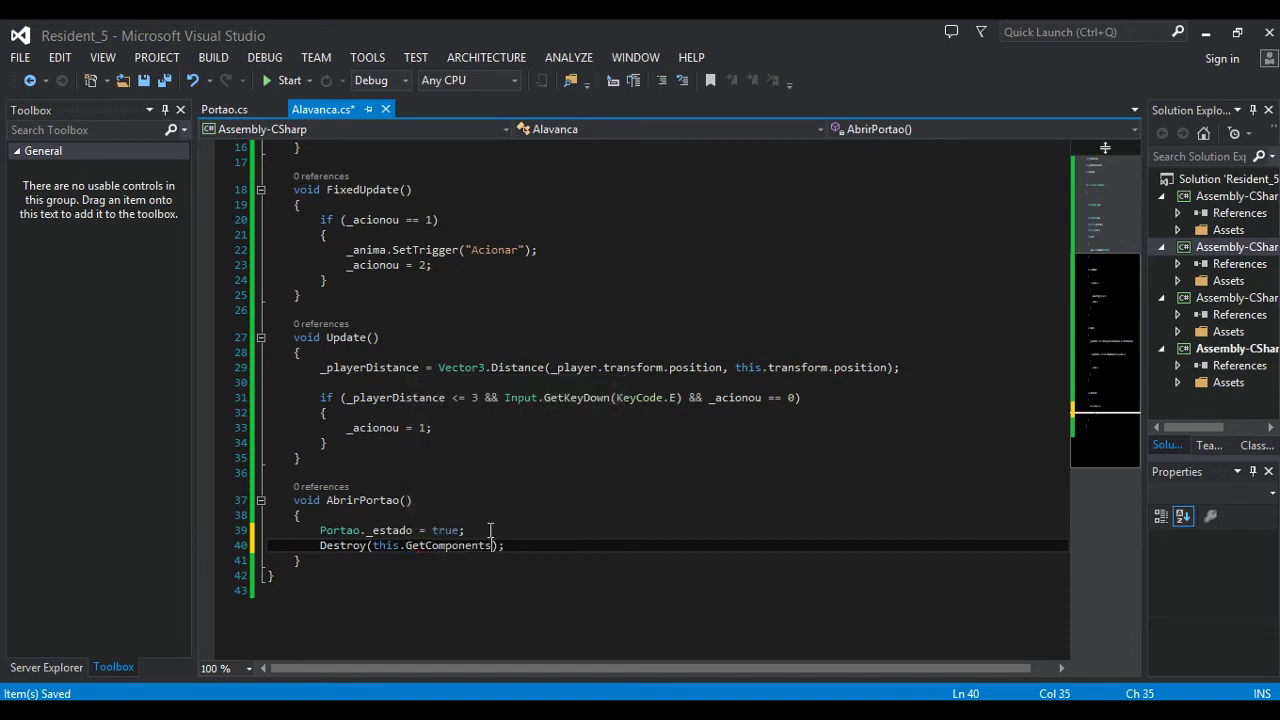
type("()")
key("Left")
type("Alavanca")
key("Tab")
key("ctrl+s")
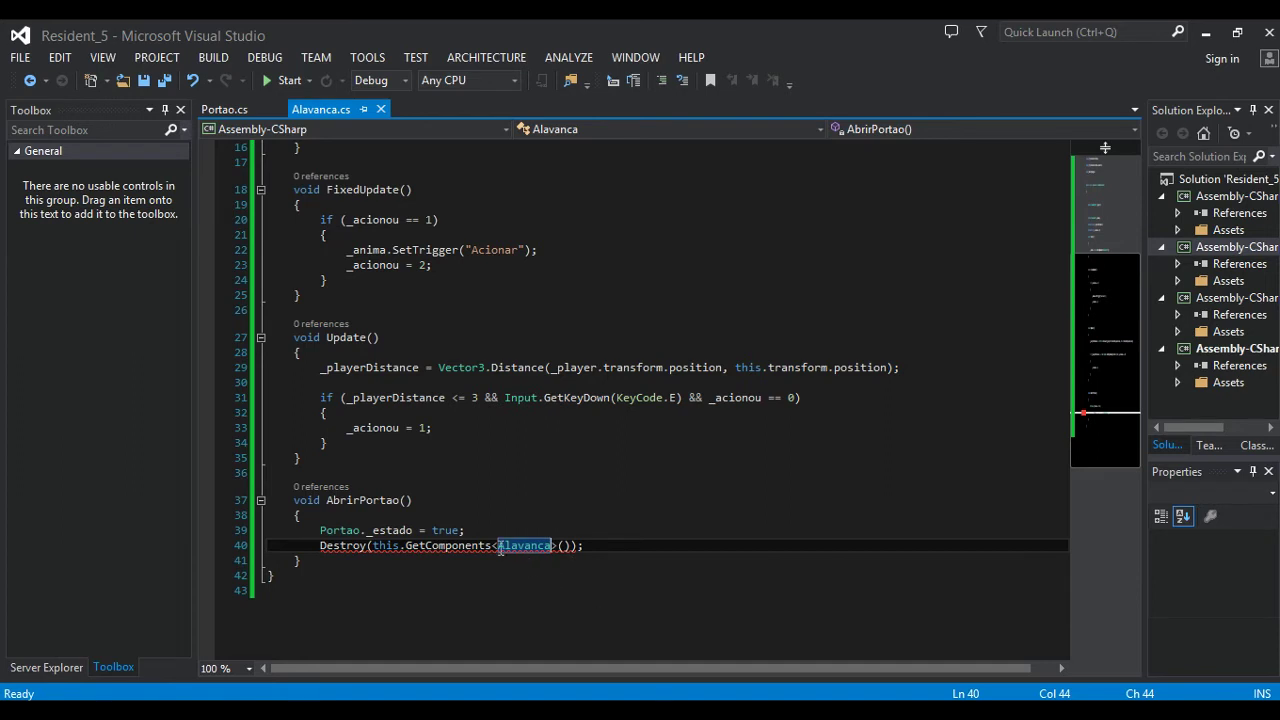
Correct GetComponents to GetComponent and save Alavanca.cs again.
mouse_move(504, 553)
left_click(569, 545)
key("ctrl+s")
left_click(491, 548)
key("Left")
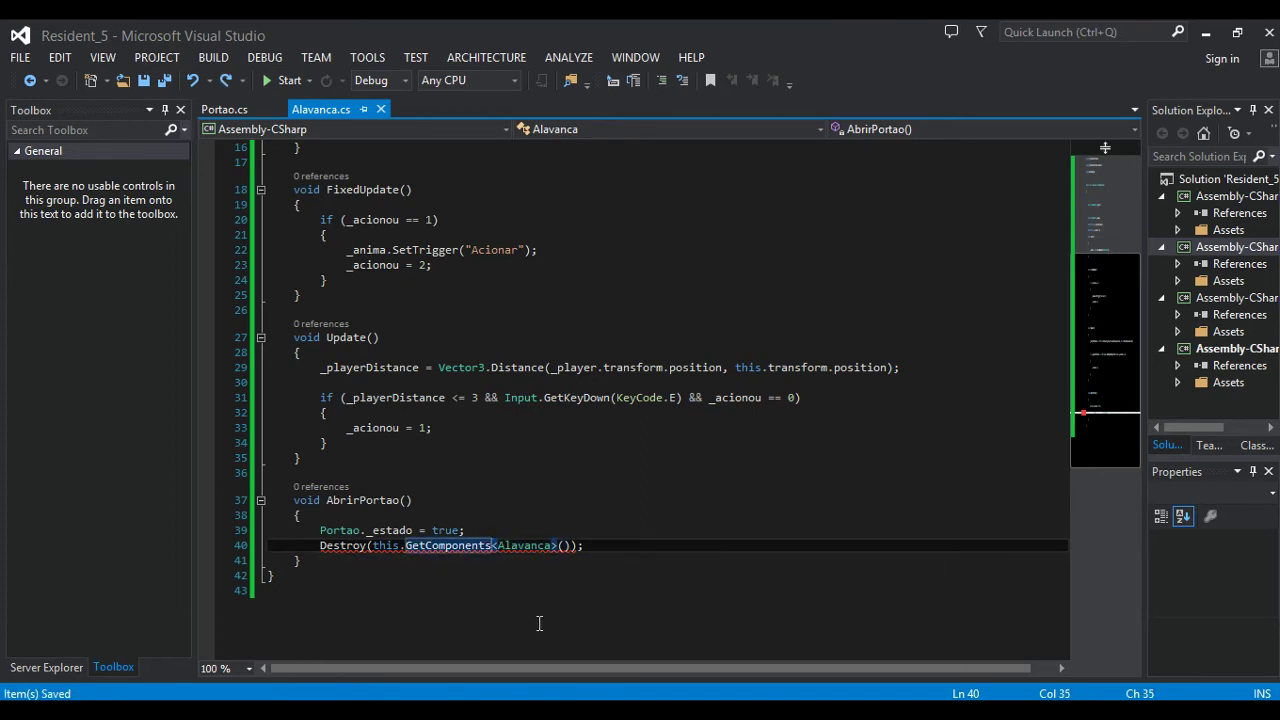
key("BackSpace")
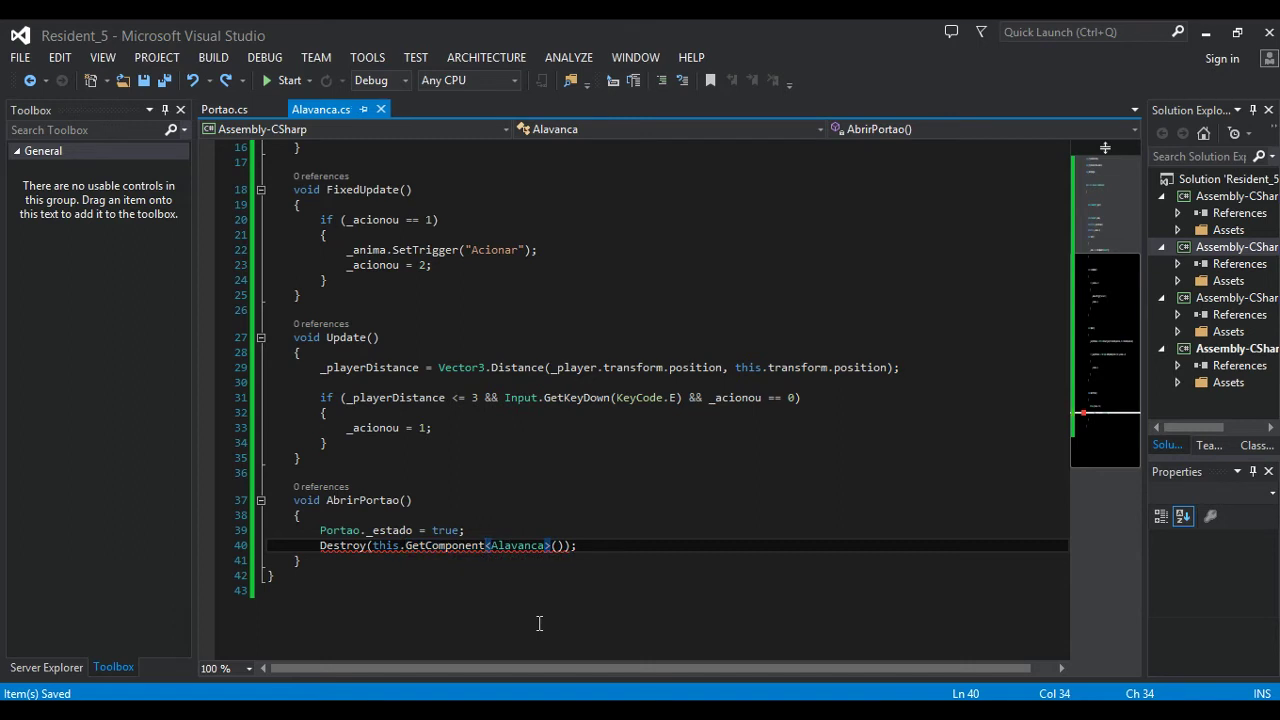
key("ctrl+k")
key("ctrl+s")
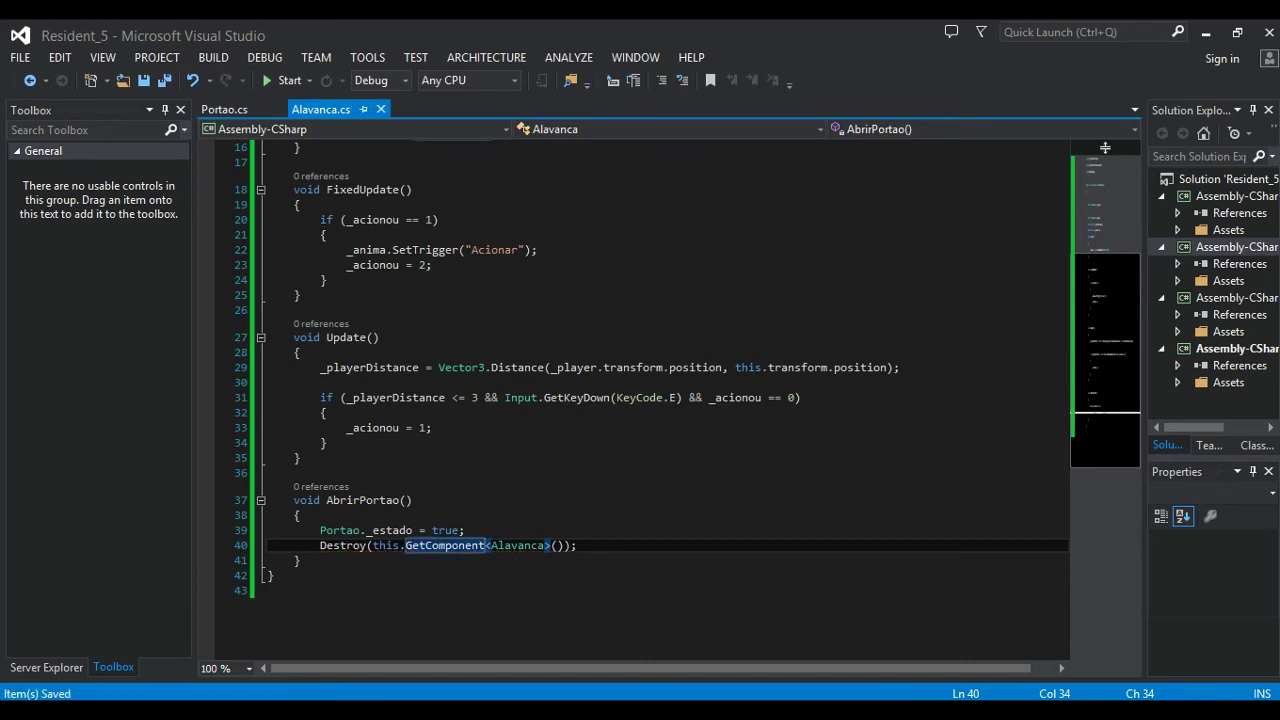
left_click(294, 663)
Return to the Scene view and select the Alavanca lever object.
left_click(250, 100)
left_click(143, 100)
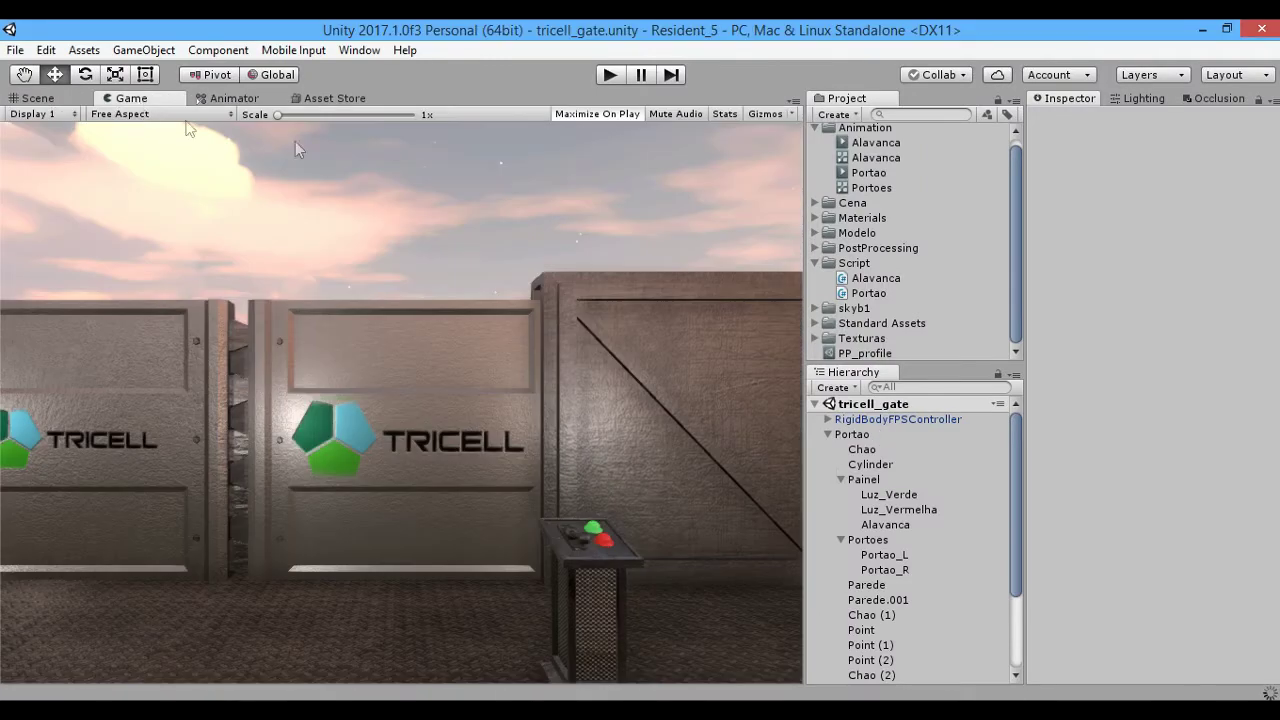
left_click(42, 100)
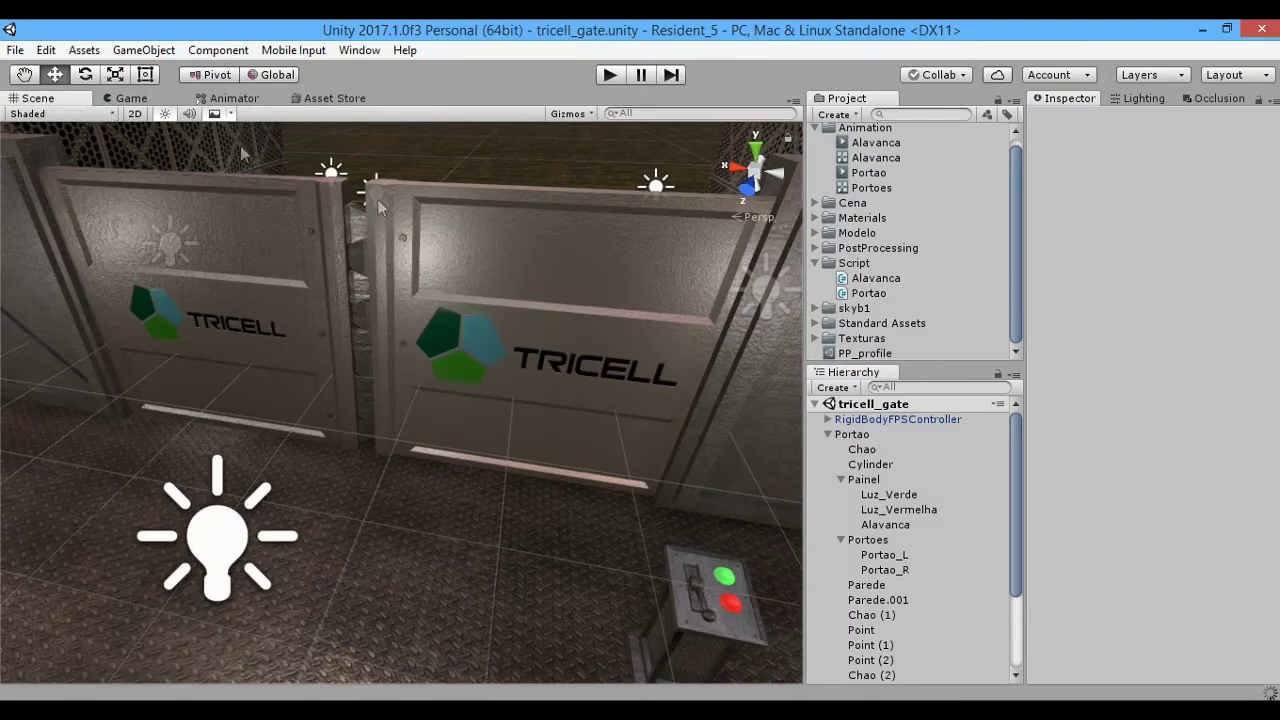
left_click(940, 526)
scroll(1125, 542, "down", 1)
In Play mode, pull the lever and confirm its Alavanca script component is removed.
left_click(611, 80)
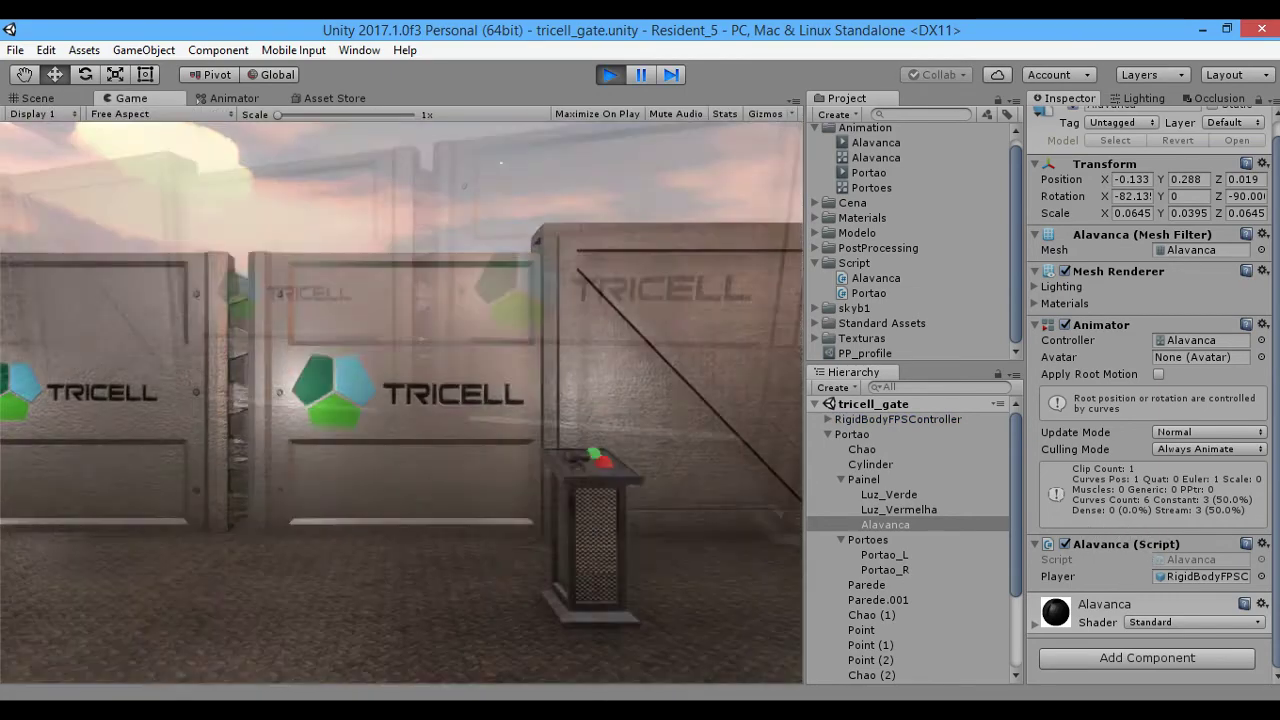
key("w")
key("e")
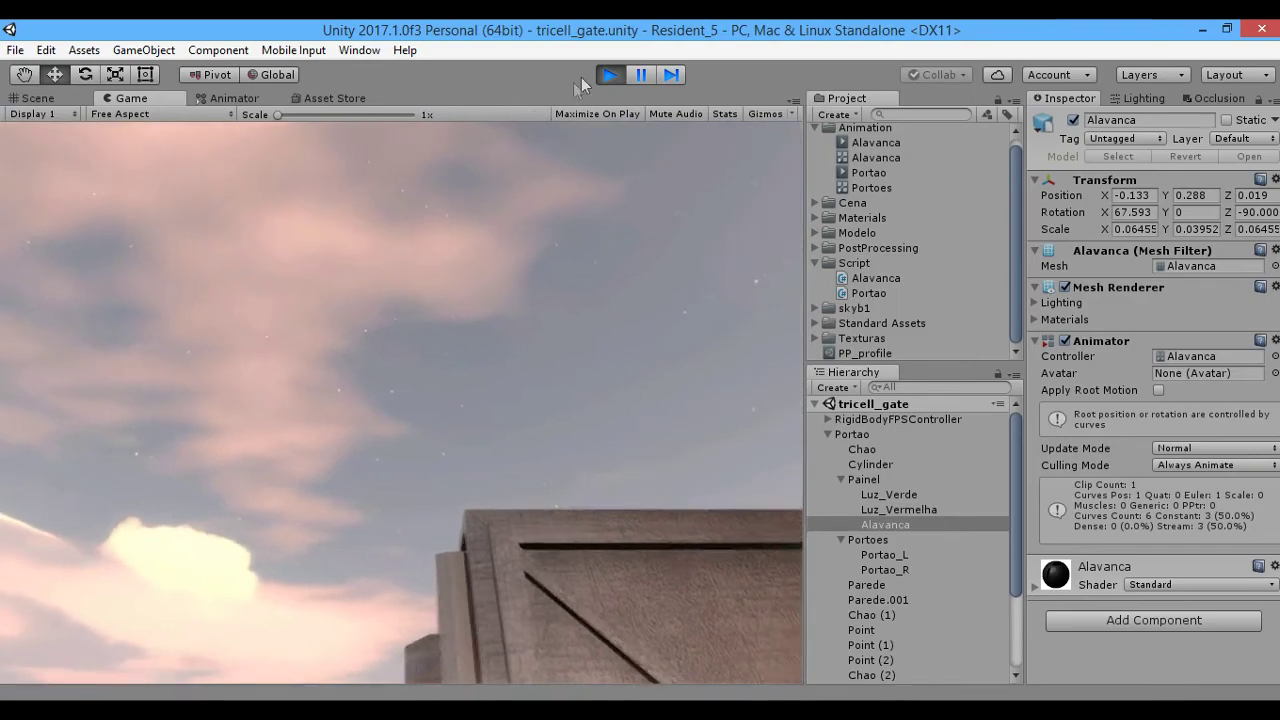
left_click(604, 76)
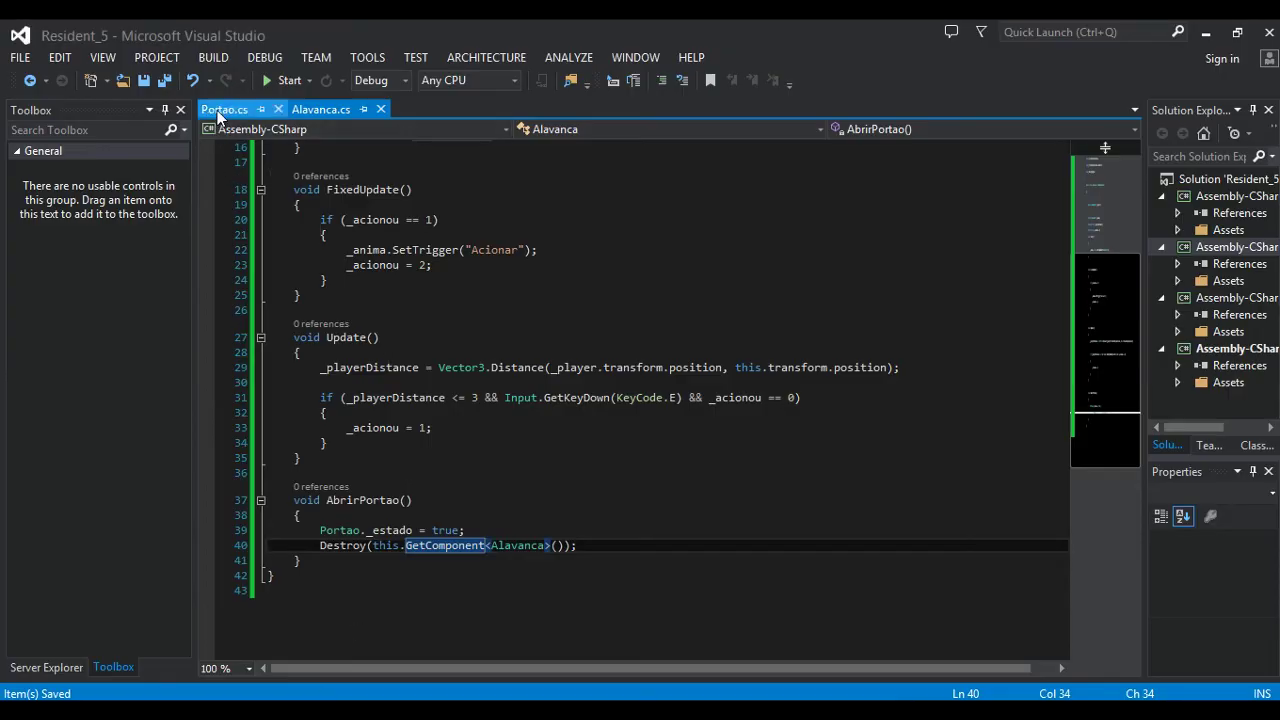
Open Portao.cs and look over the SetTrigger("Abrir") call in Update.
left_click(216, 109)
scroll(370, 432, "down", 1)
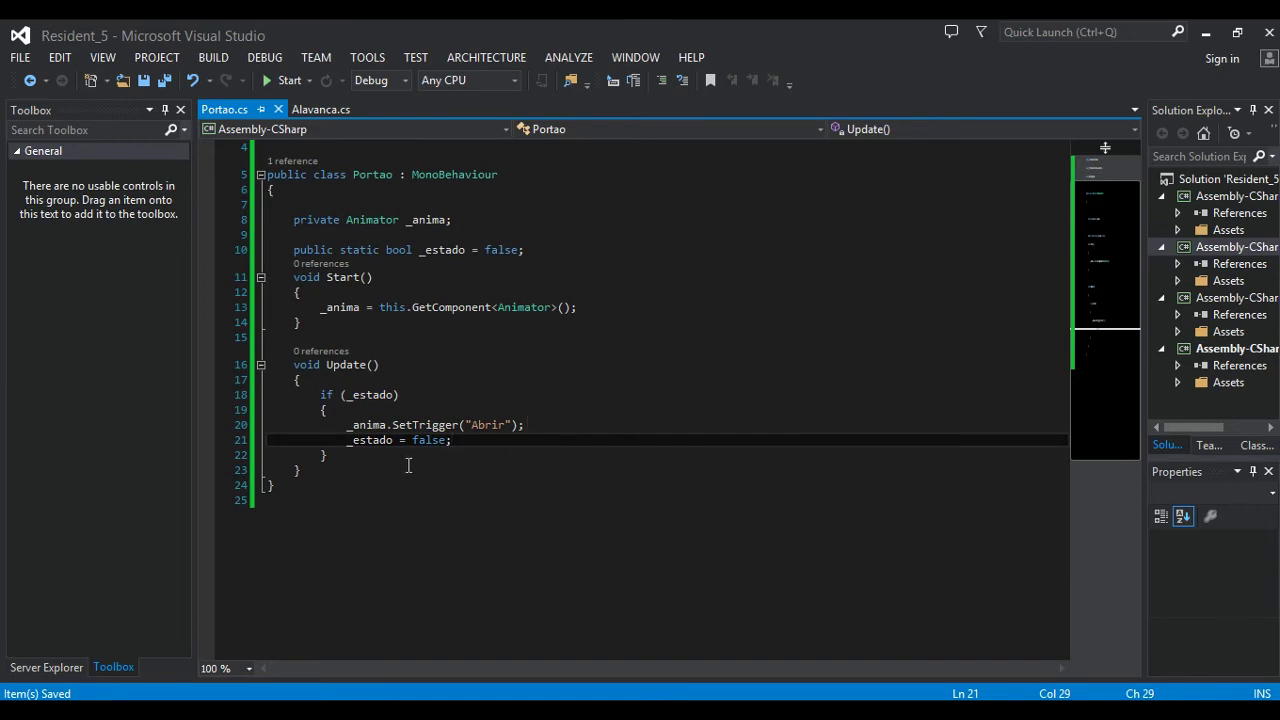
left_click(316, 468)
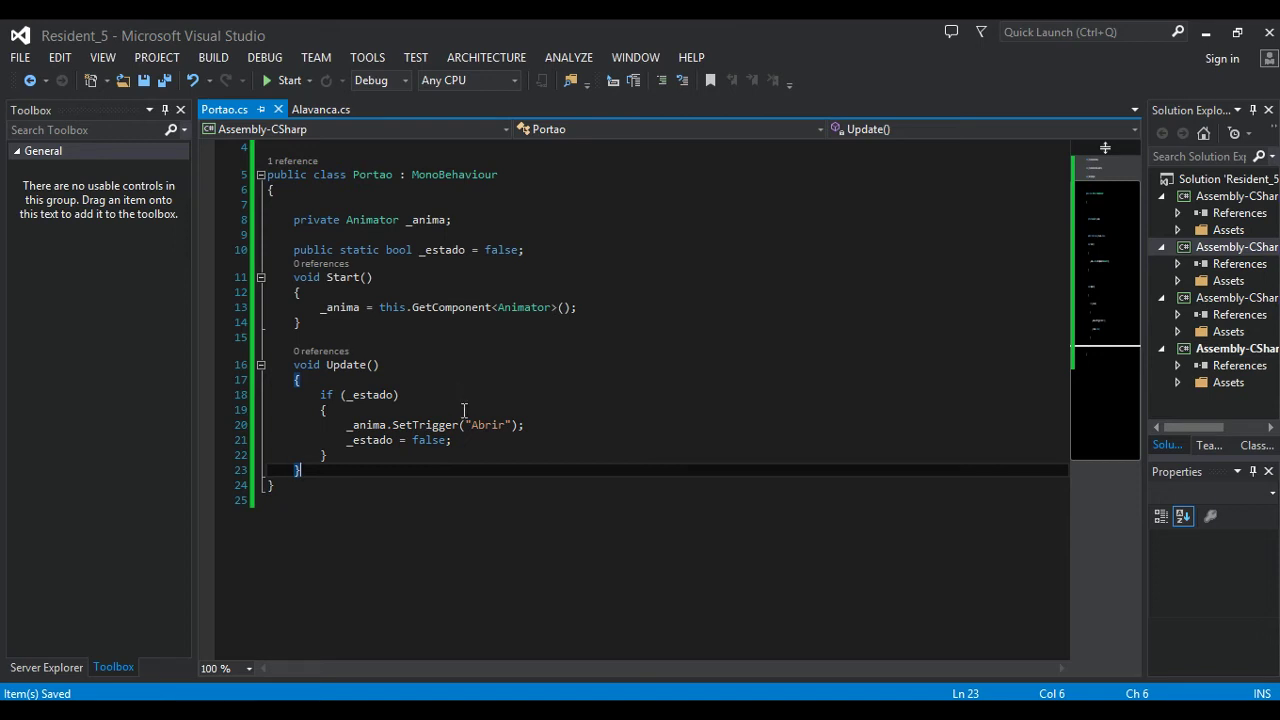
left_click_drag(468, 424, 510, 425)
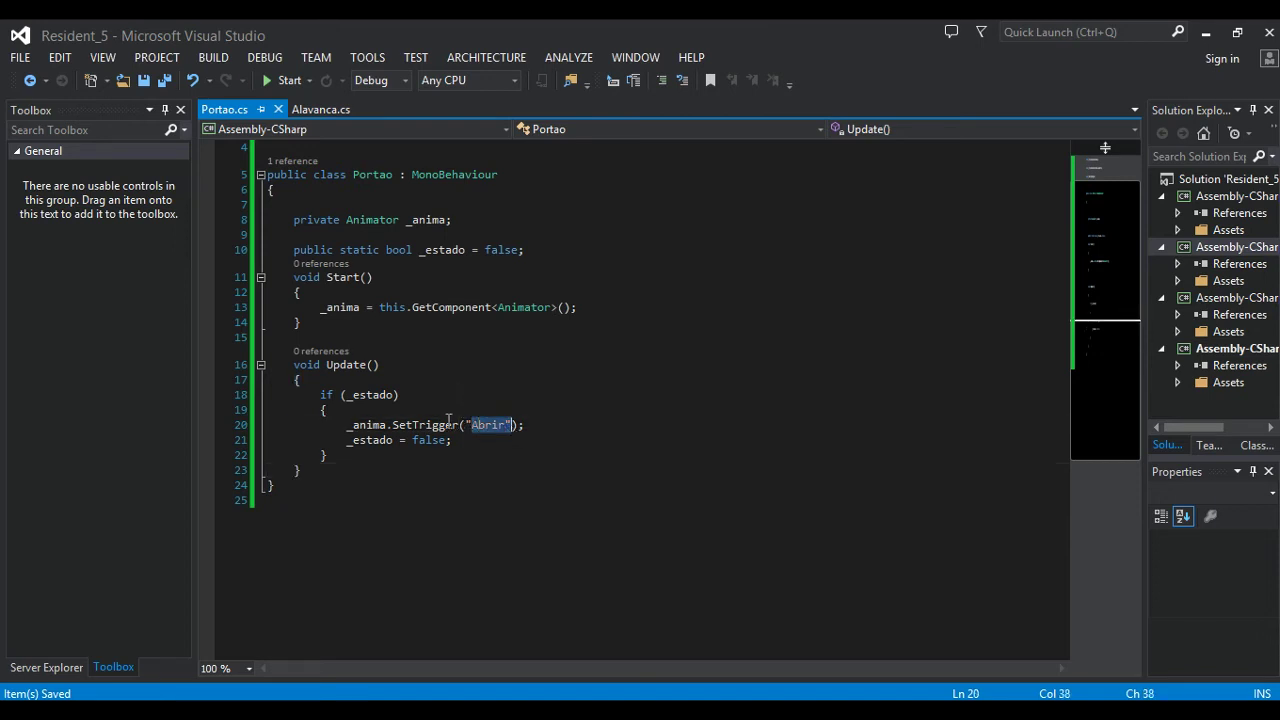
left_click_drag(524, 425, 425, 427)
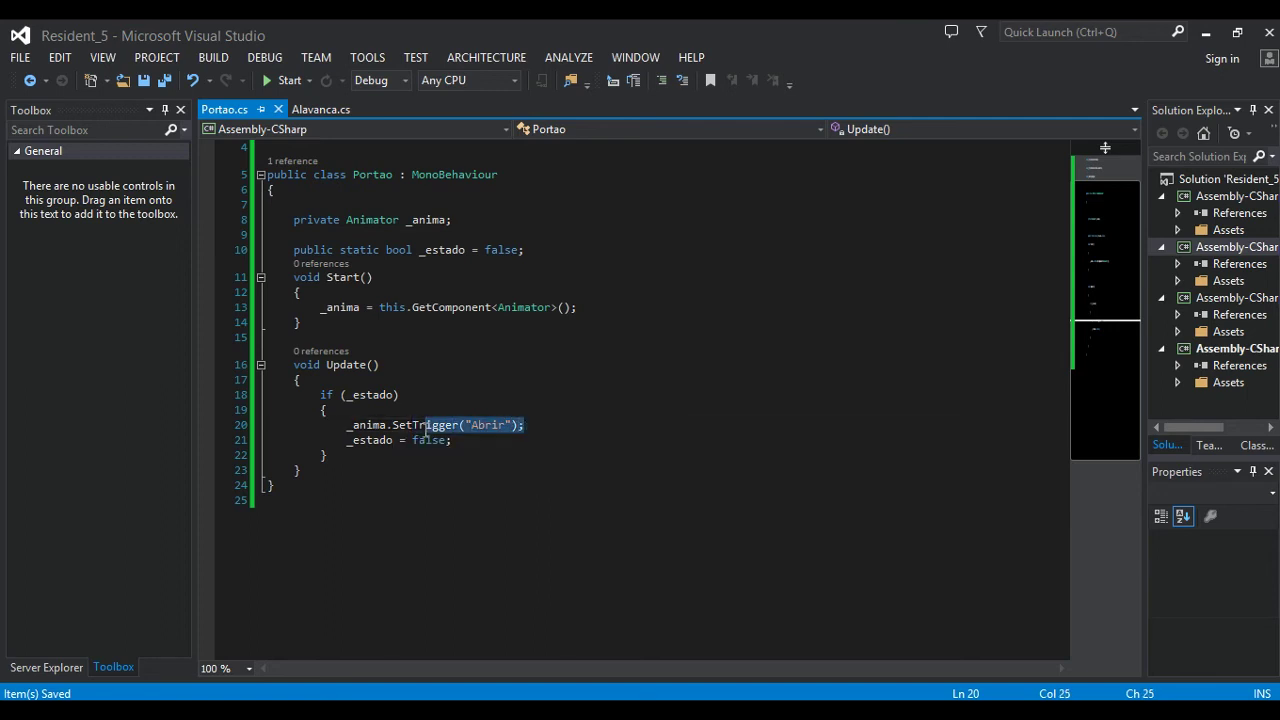
key("ctrl+shift+Left")
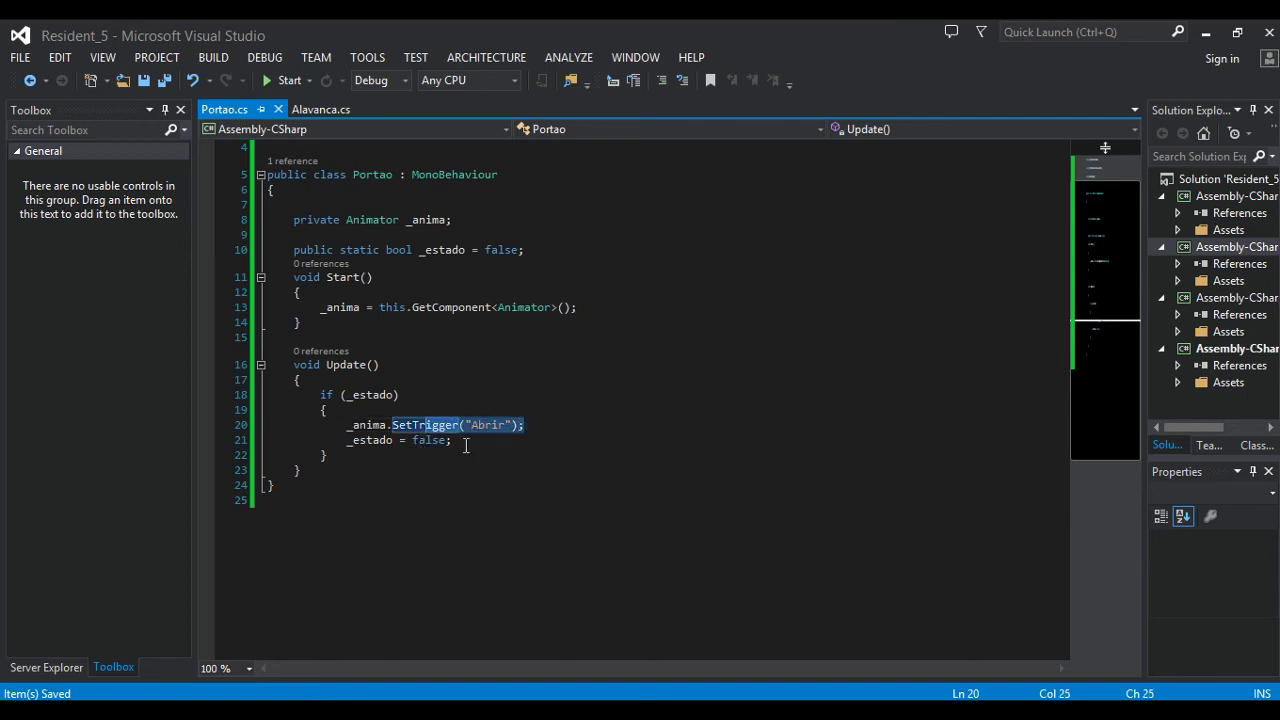
left_click(418, 454)
left_click(359, 469)
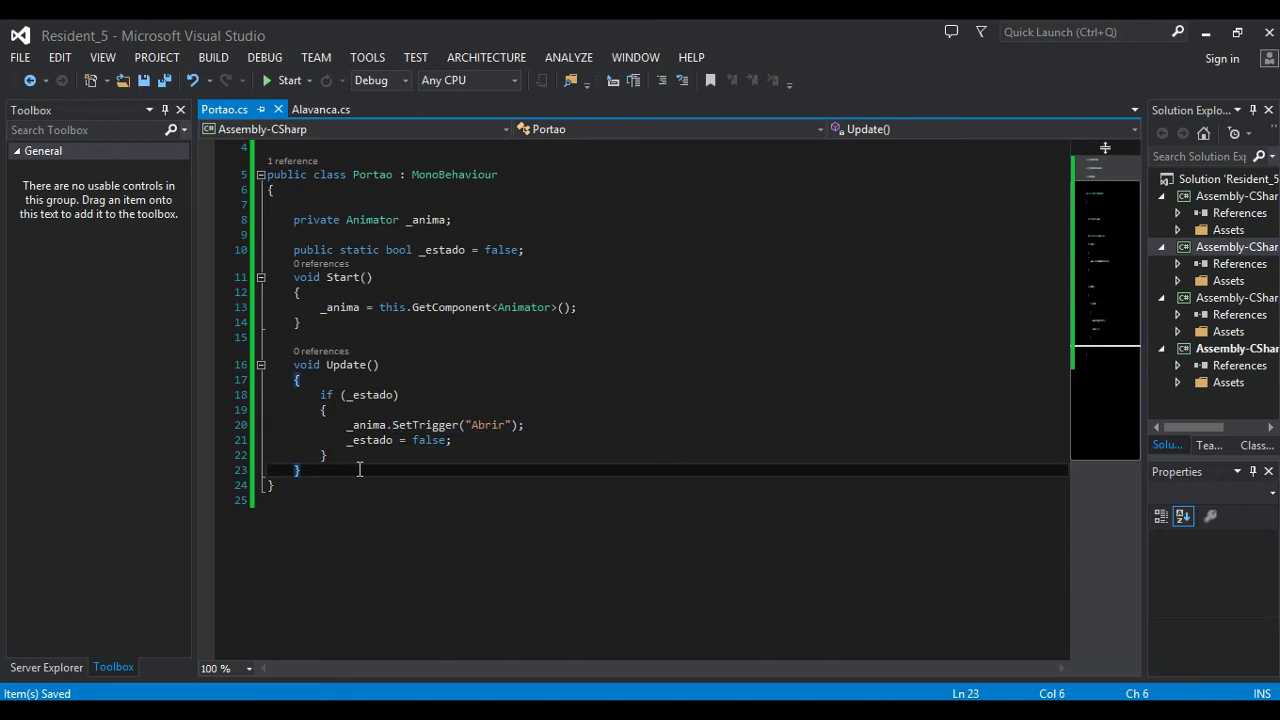
Add void RemoverComponente() calling Destroy(this.GetComponent<Portao>()) below Update and save Portao.cs.
key("Return")
key("Return")
type("void RemoverComponente() {")
key("Return")
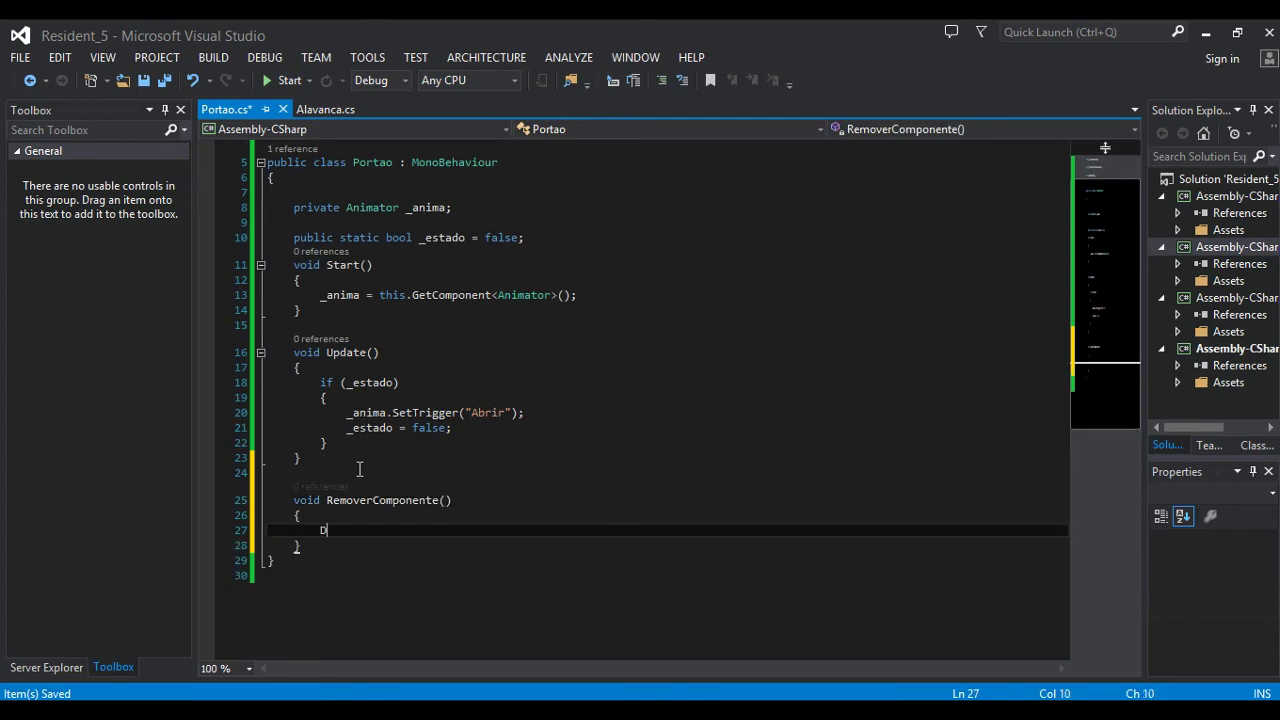
type("Destroy();")
key("Left")
key("Left")
type("this")
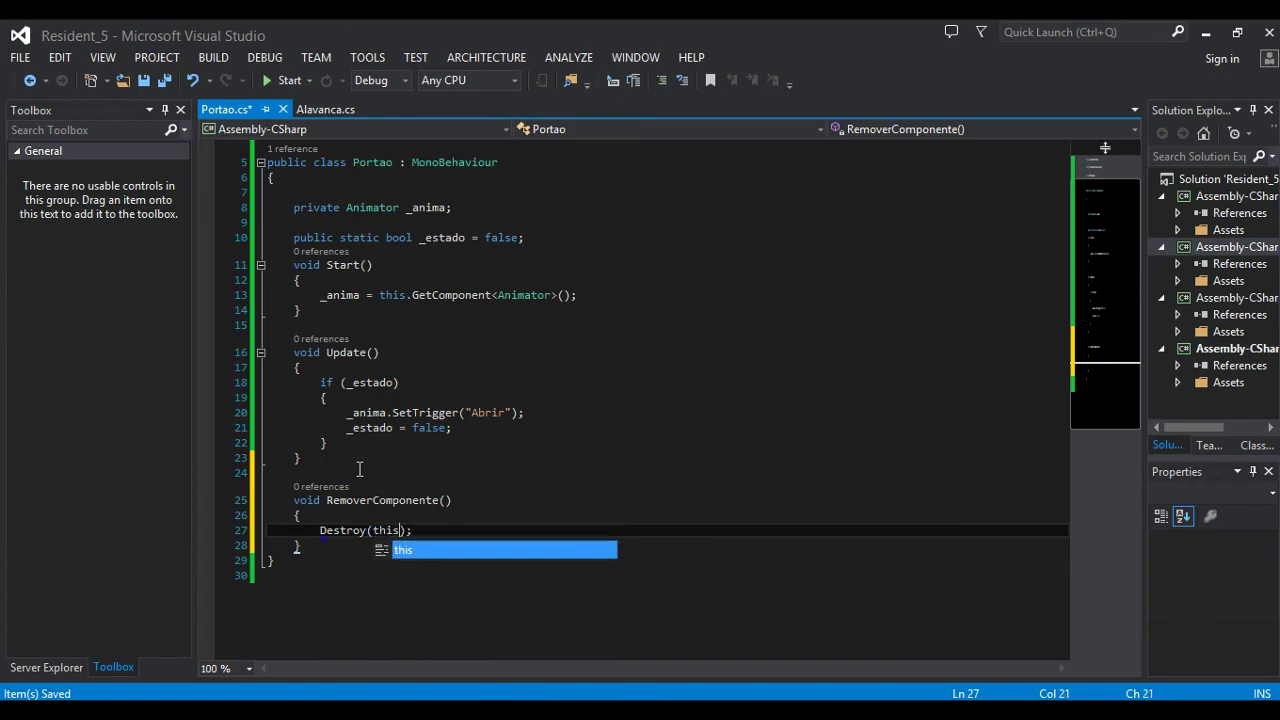
type(".get")
key("Down")
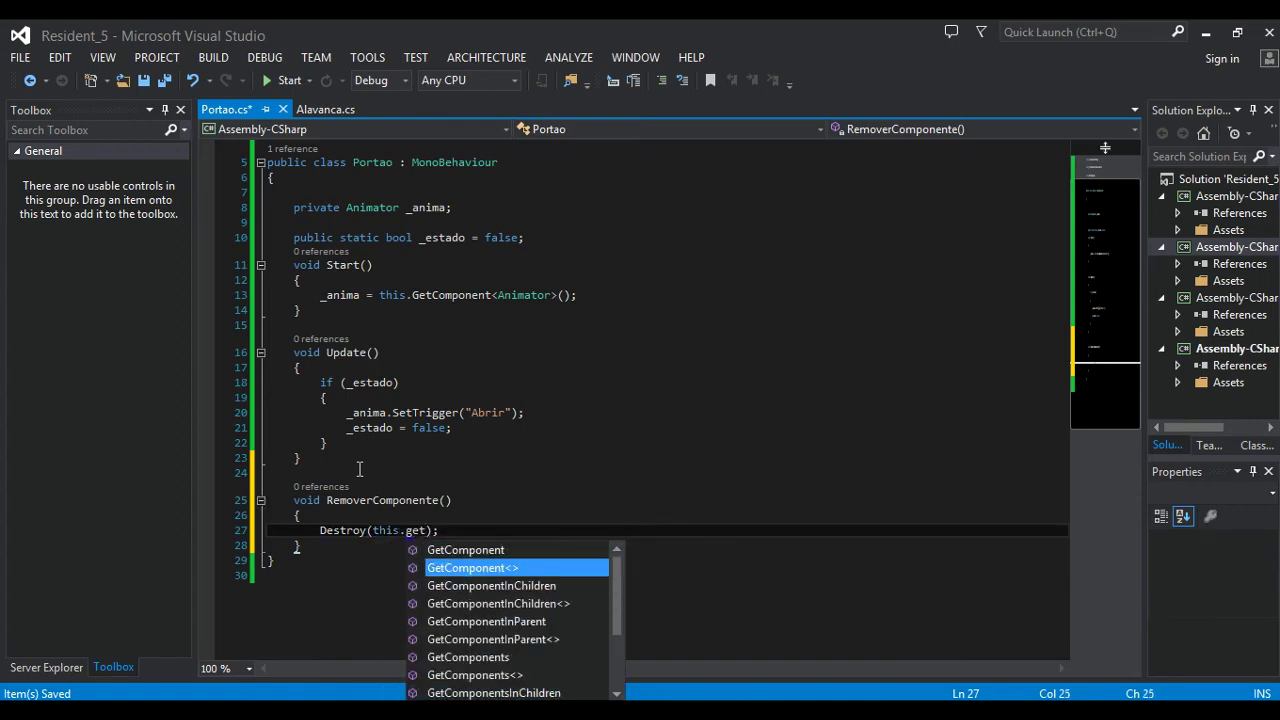
key("Tab")
type("<>()")
key("Left")
key("Left")
key("Left")
type("Por")
key("Tab")
key("ctrl+s")
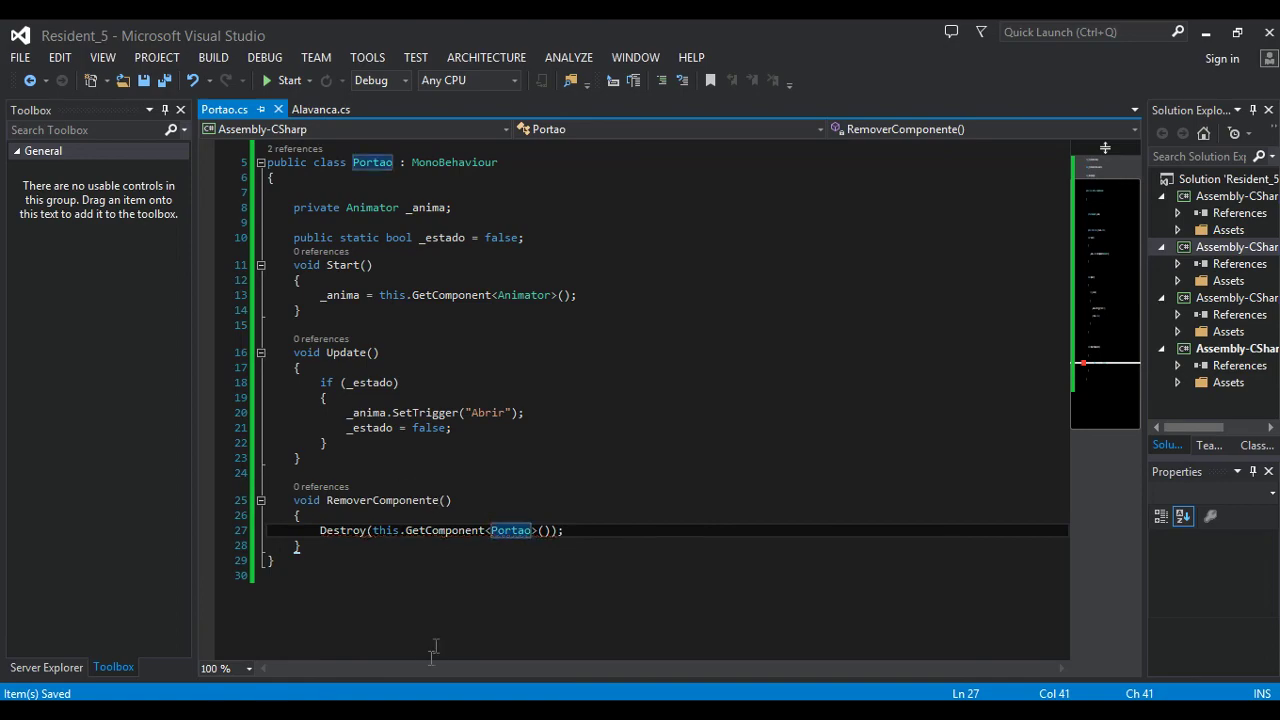
key("alt+Tab")
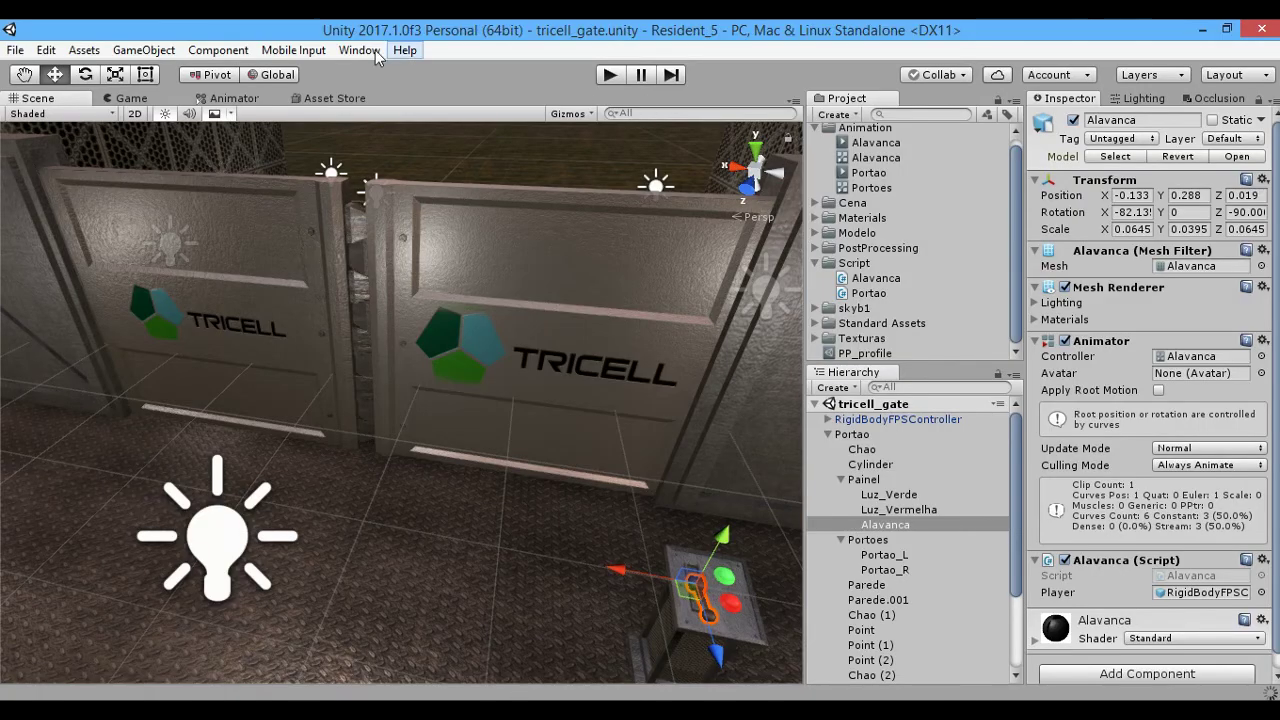
Add a frame-185 event calling RemoverComponente() to the Portoes gate animation, then reselect Portoes.
left_click(360, 50)
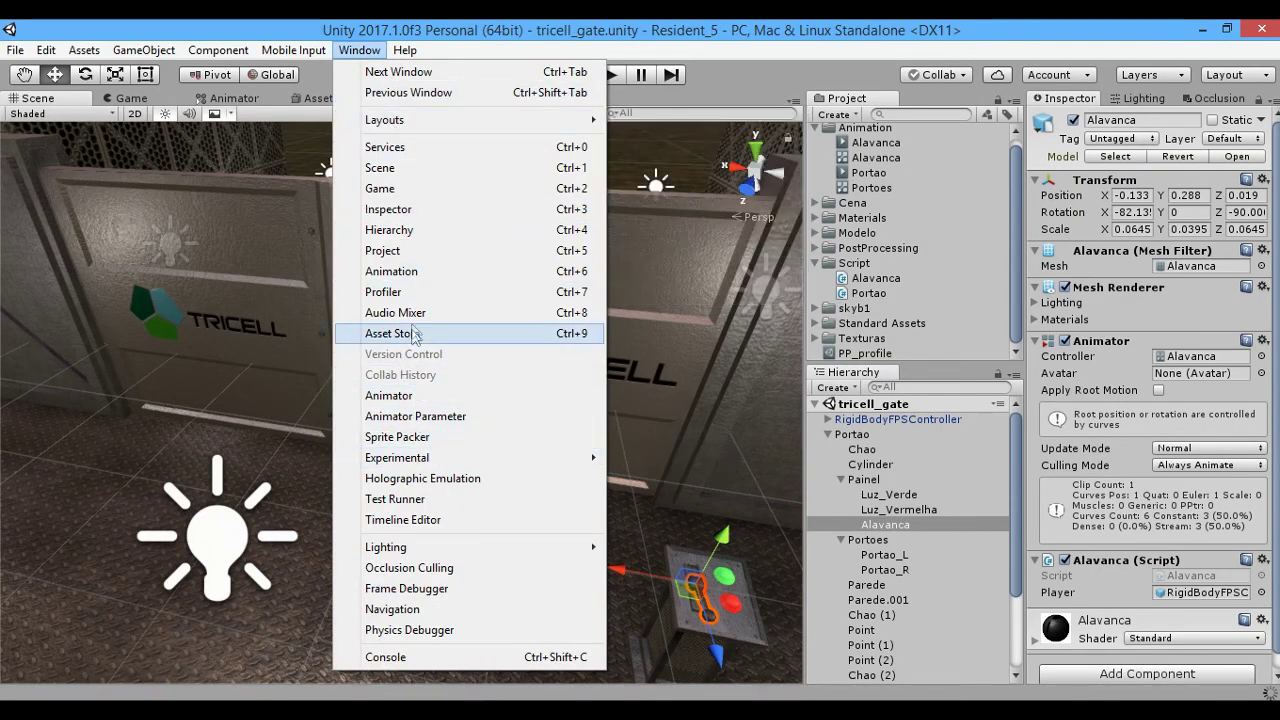
left_click(410, 271)
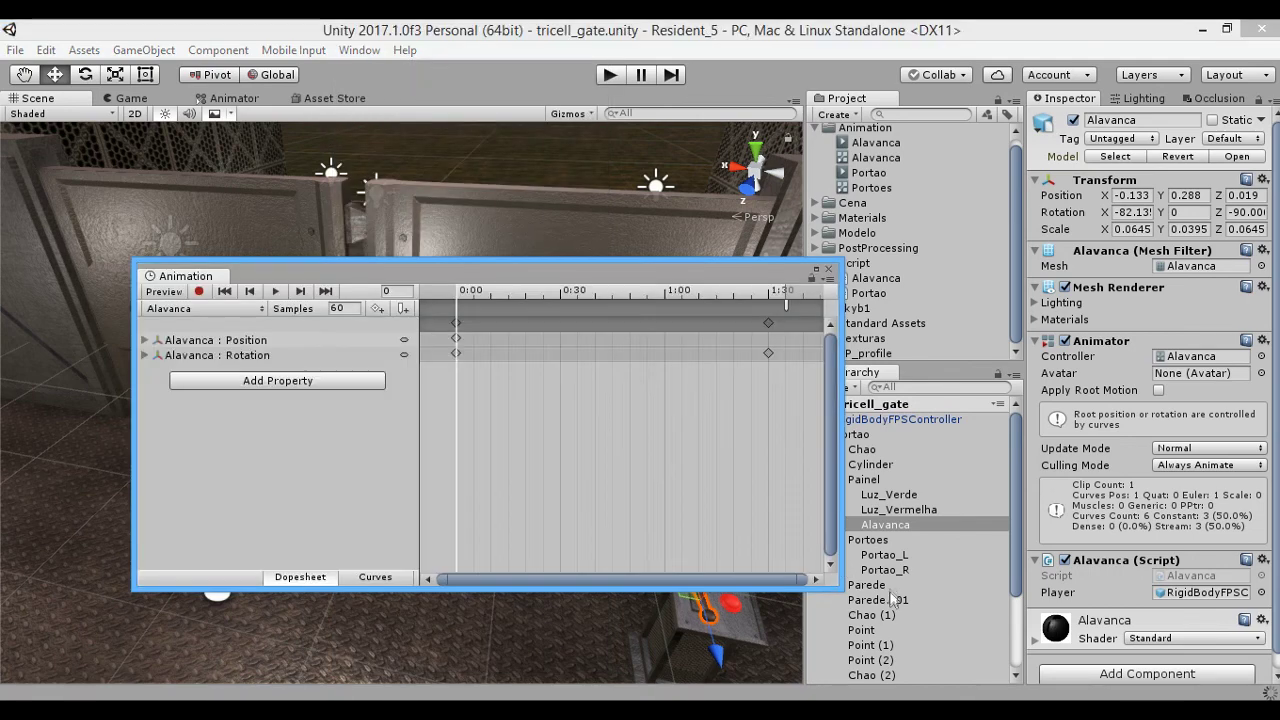
left_click(867, 540)
left_click(794, 289)
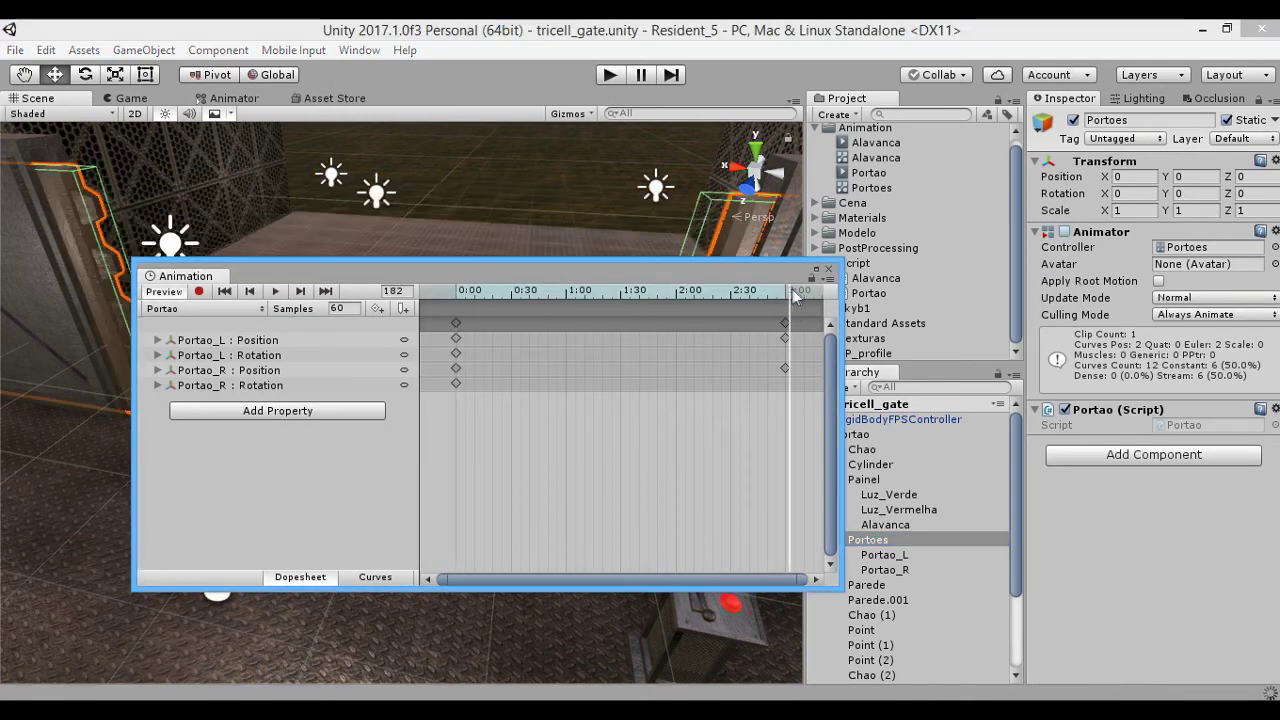
left_click(401, 309)
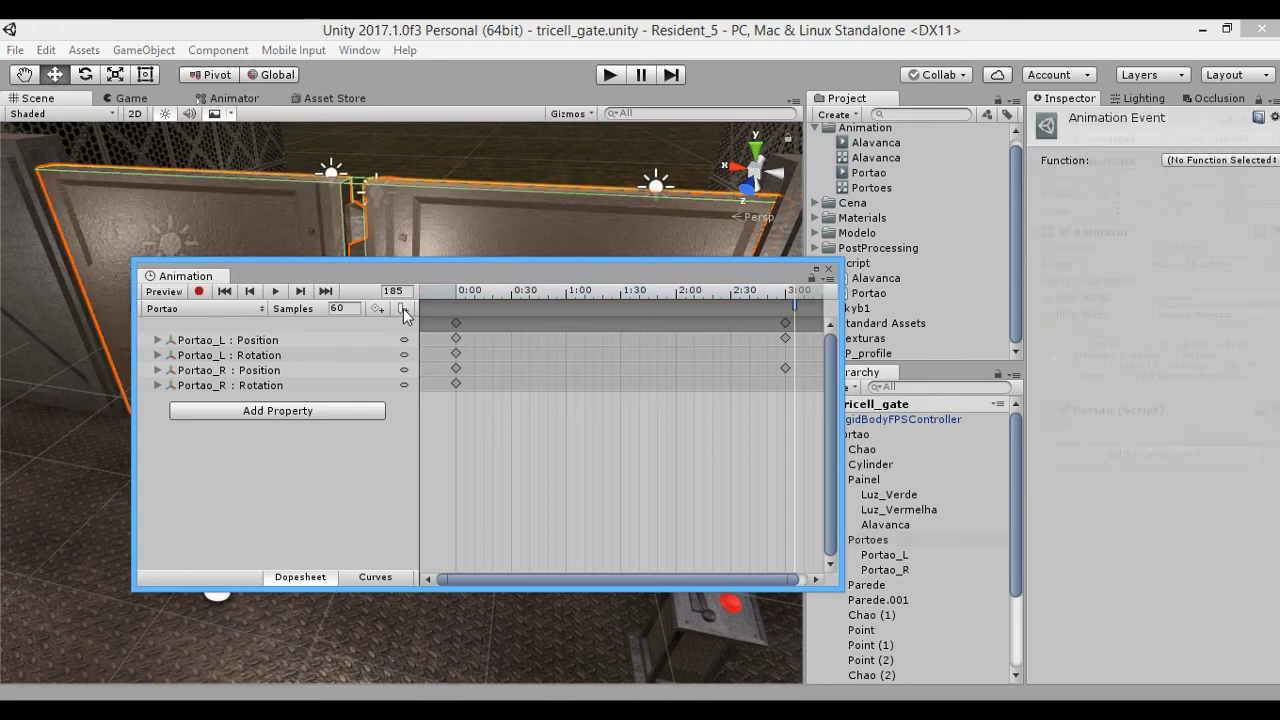
left_click(1195, 157)
left_click(1191, 180)
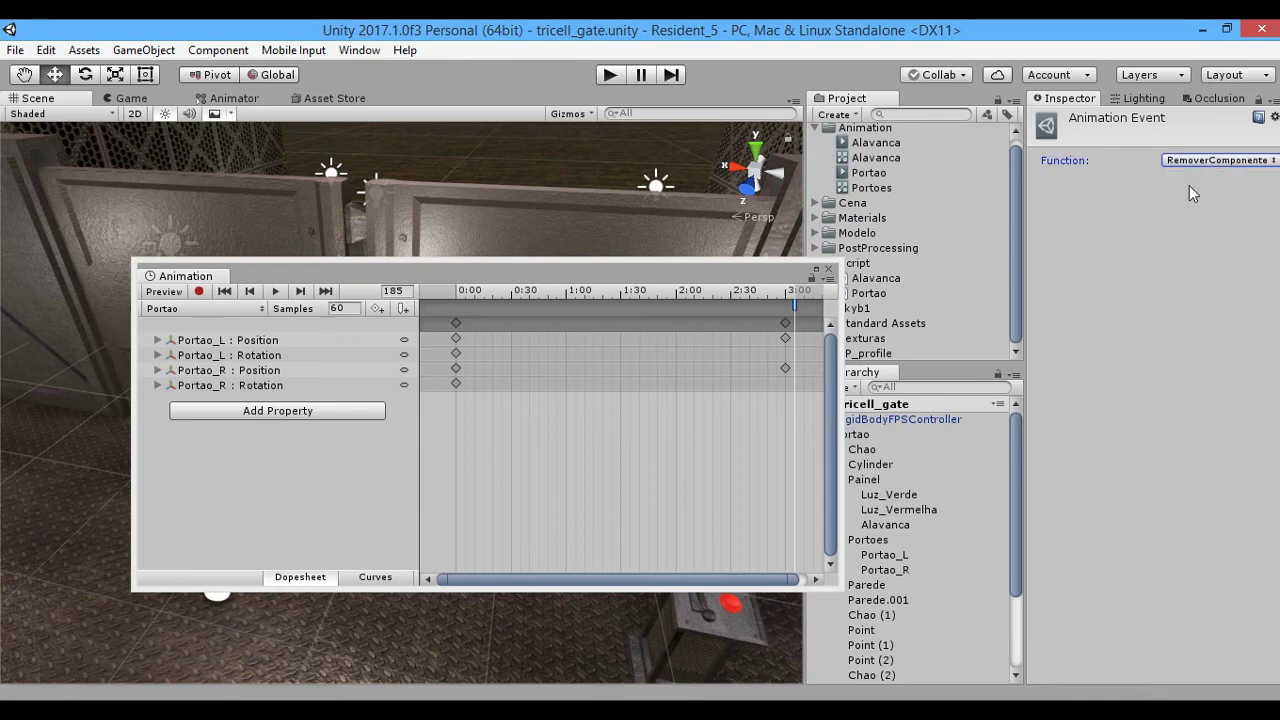
left_click(828, 269)
left_click(870, 541)
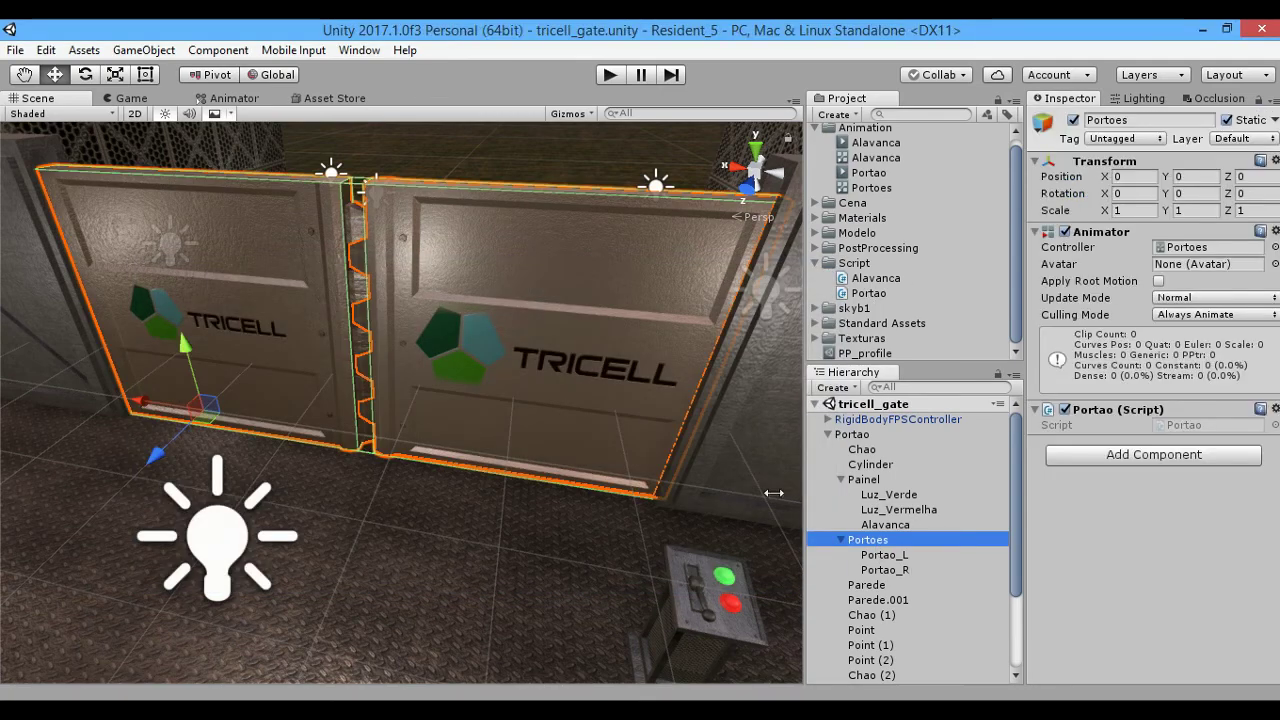
Start Play mode, walk to the panel and pull the lever to open the gates.
left_click(610, 76)
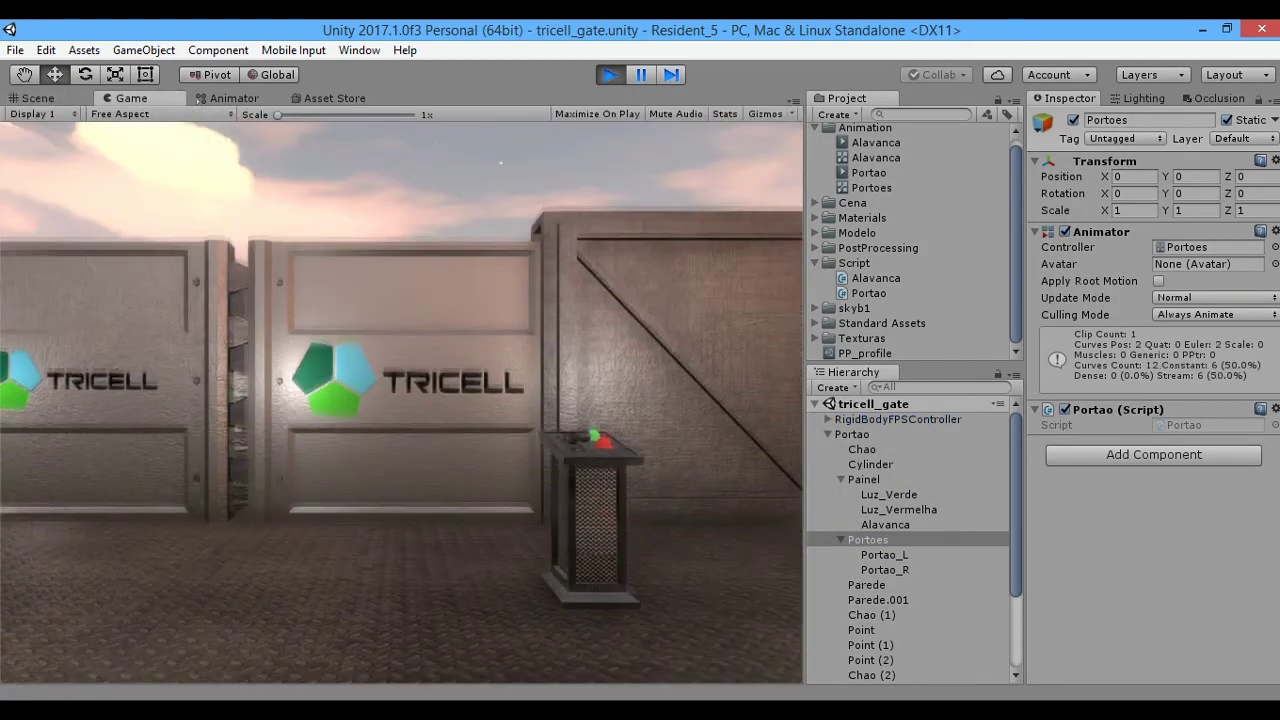
key("w")
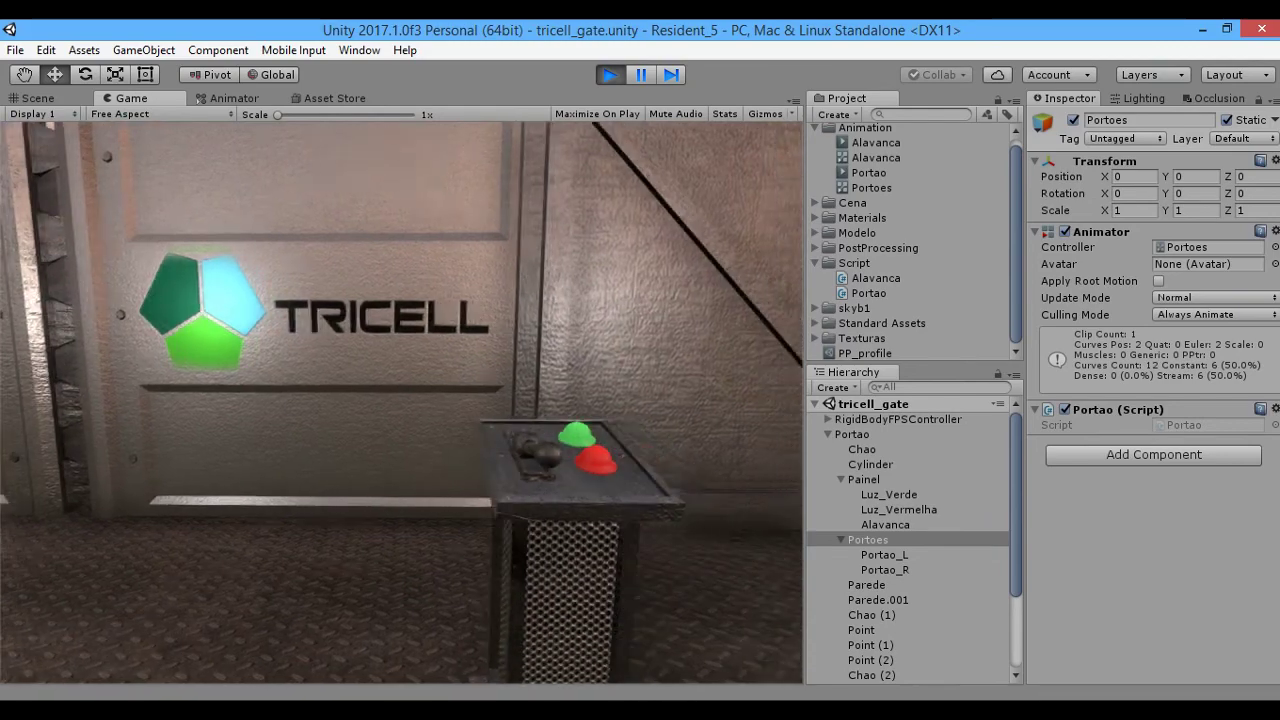
key("e")
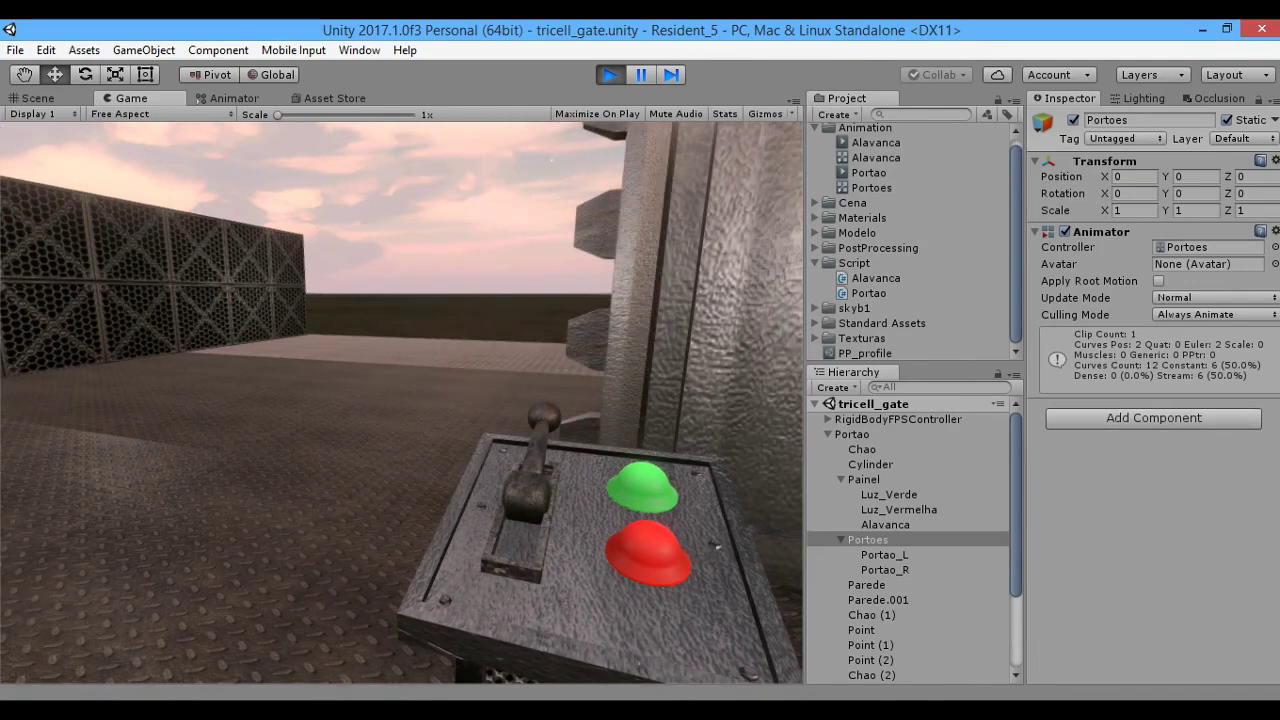
Walk through and around the opened gates to confirm Portoes lost its Portao component.
key("w")
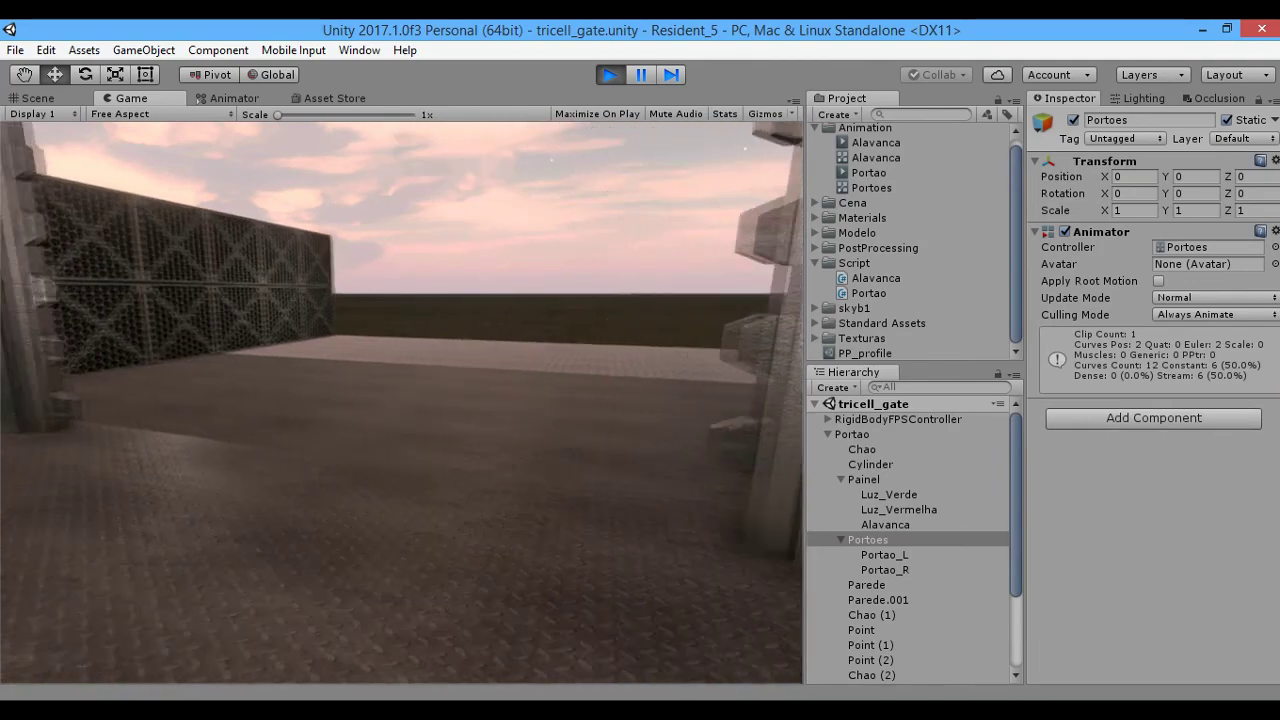
key("w")
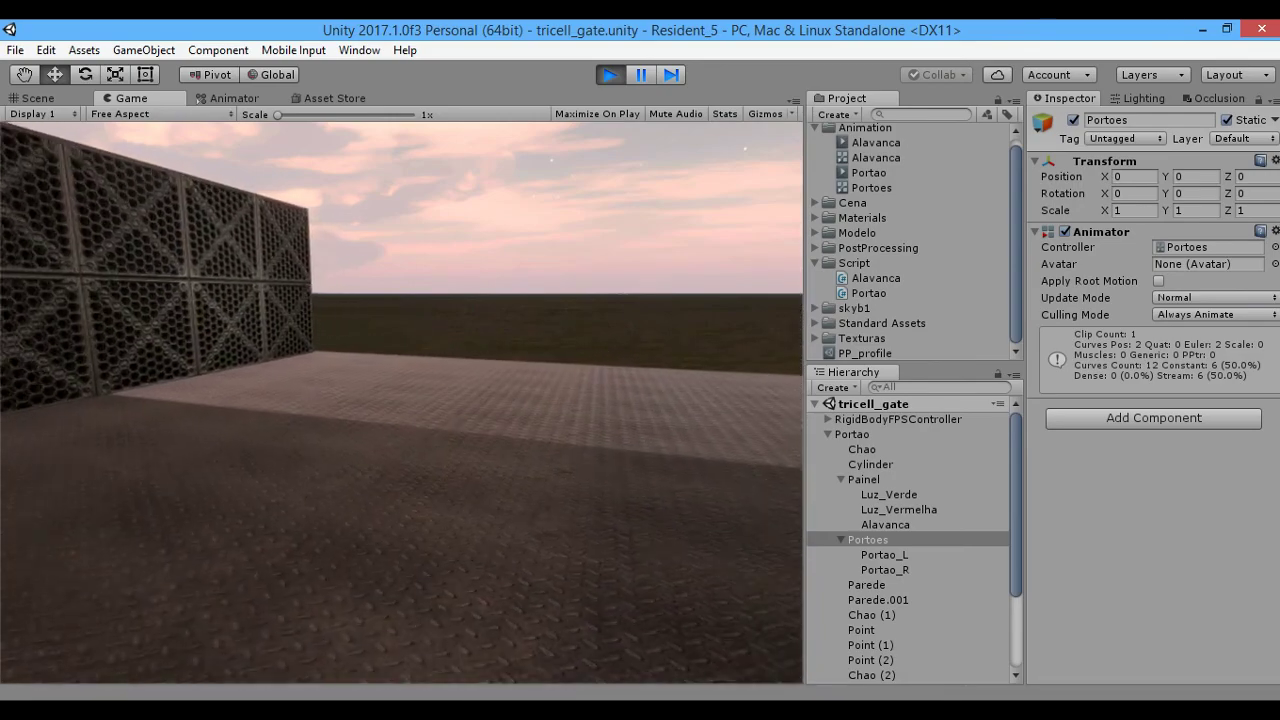
key("w")
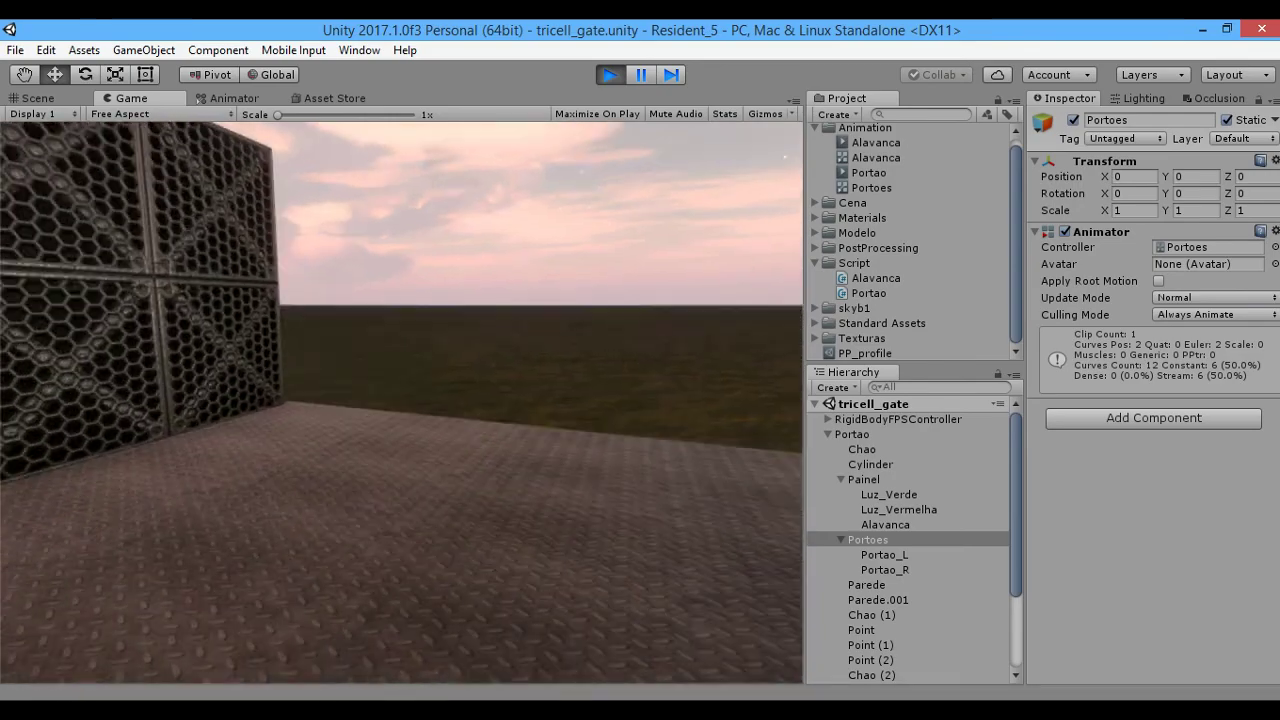
key("w")
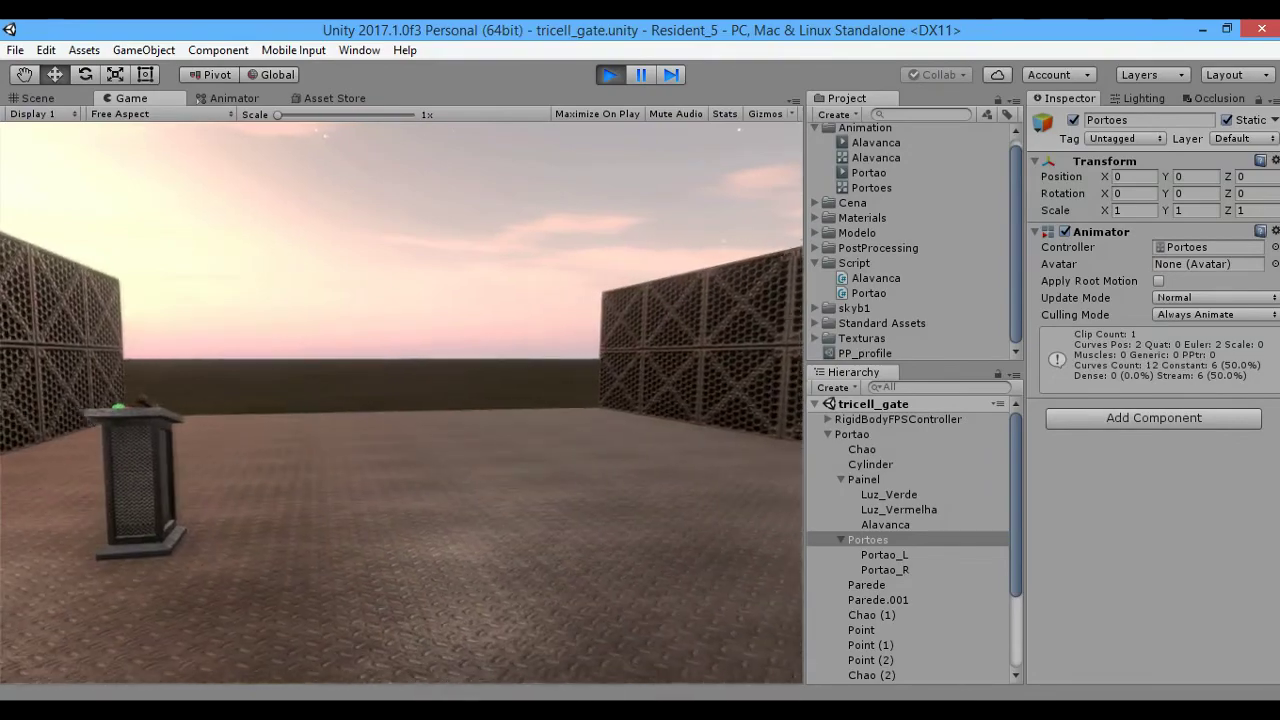
key("w")
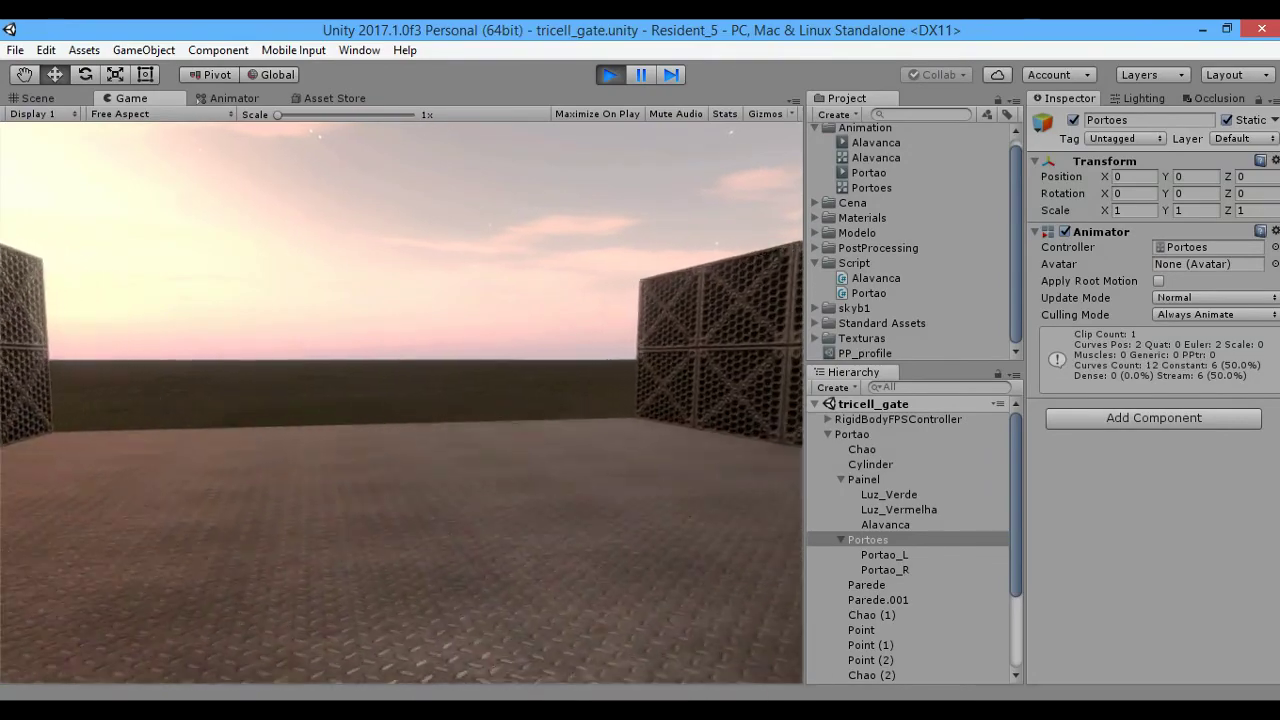
key("w")
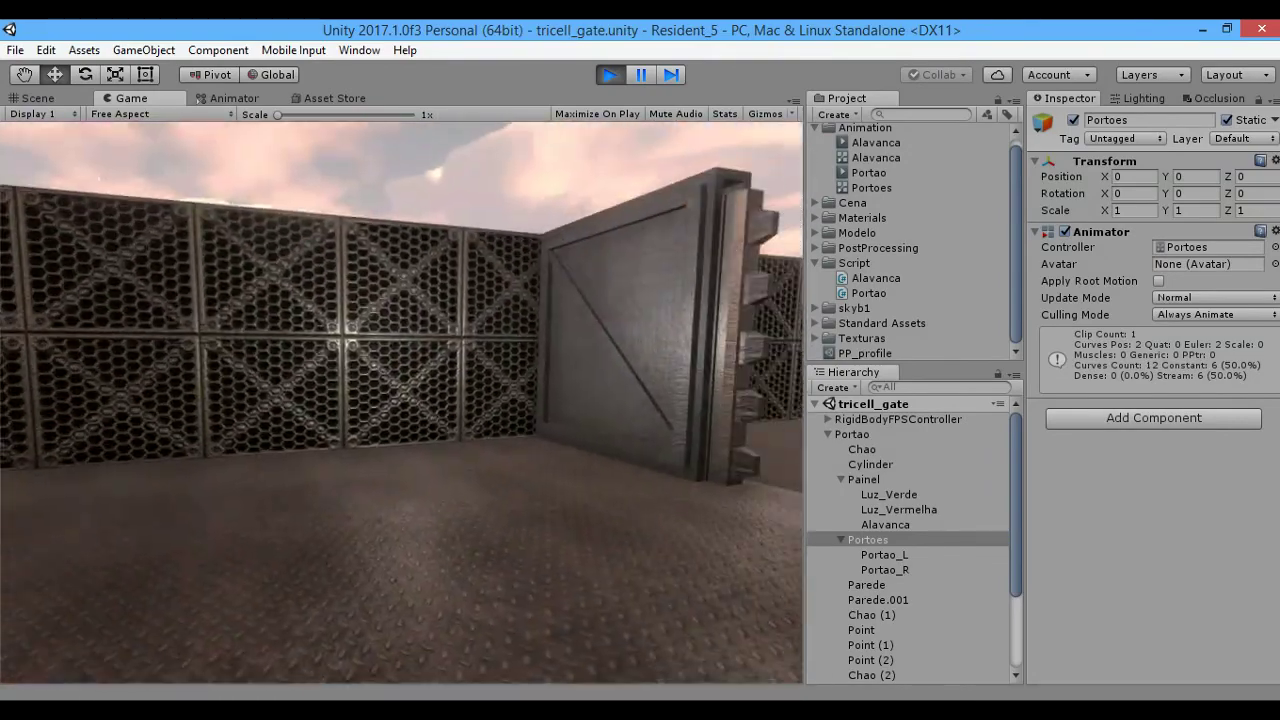
key("w")
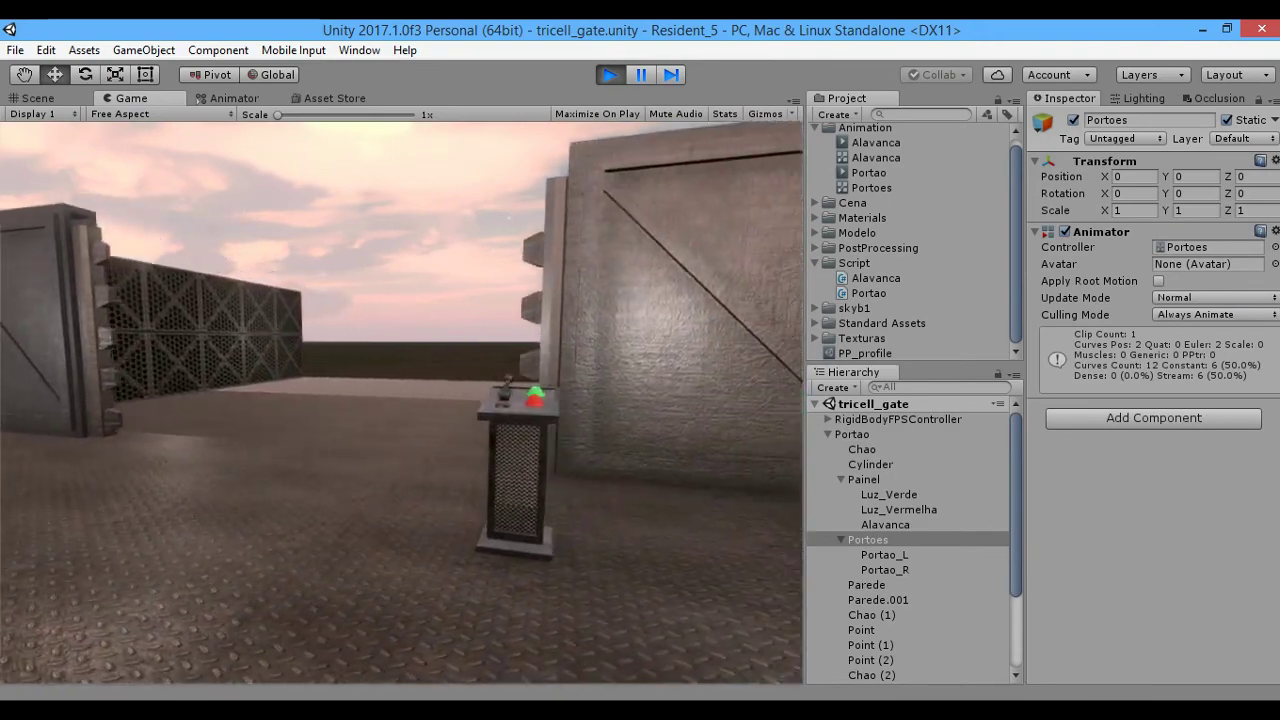
key("s")
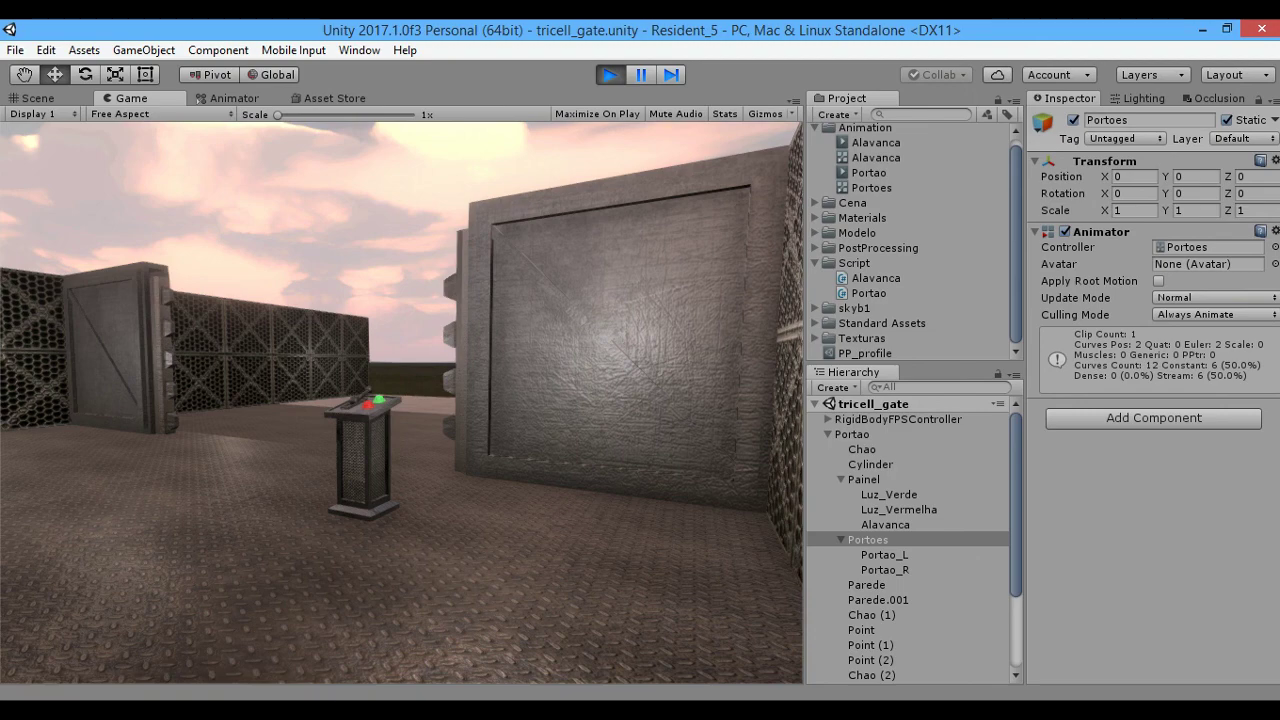
key("w")
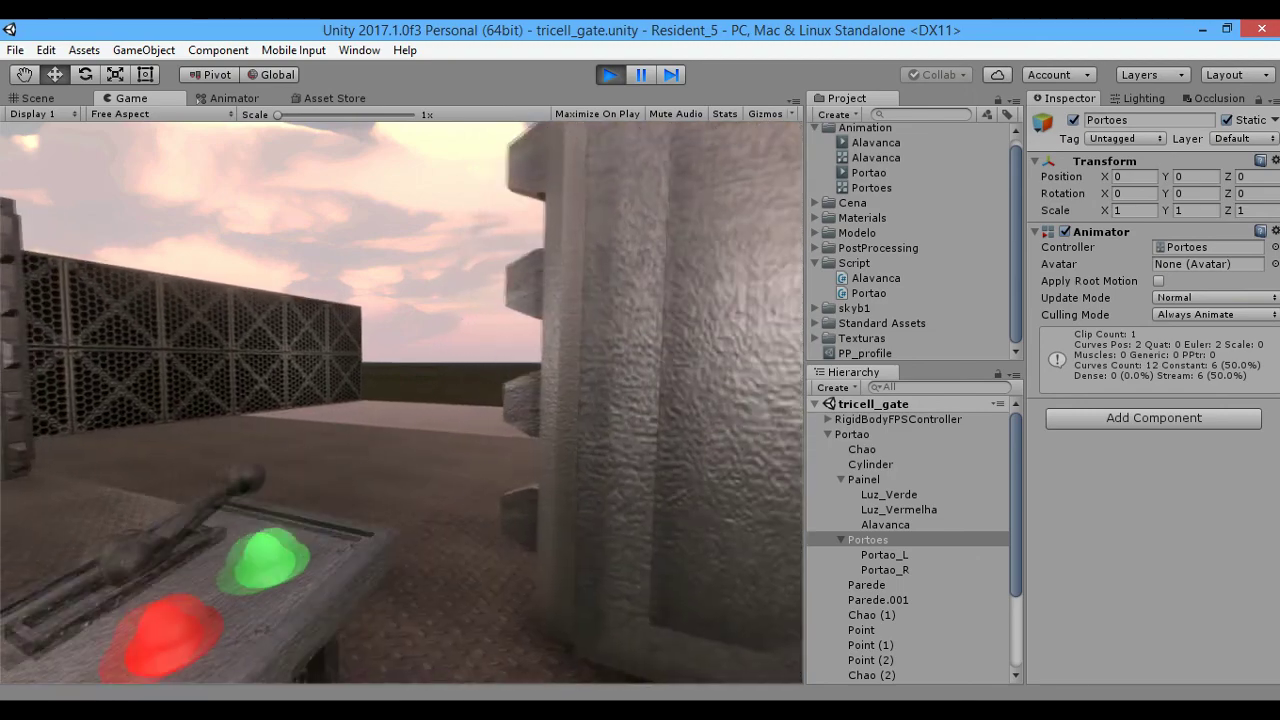
key("s")
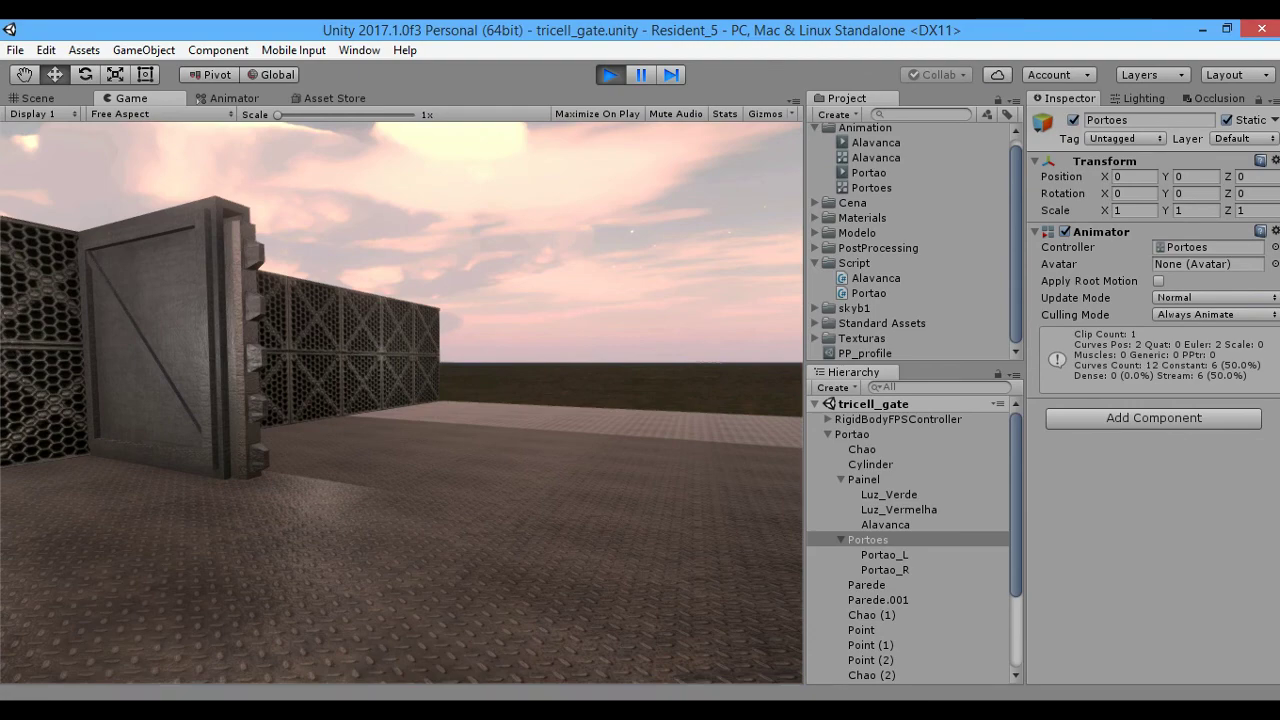
key("w")
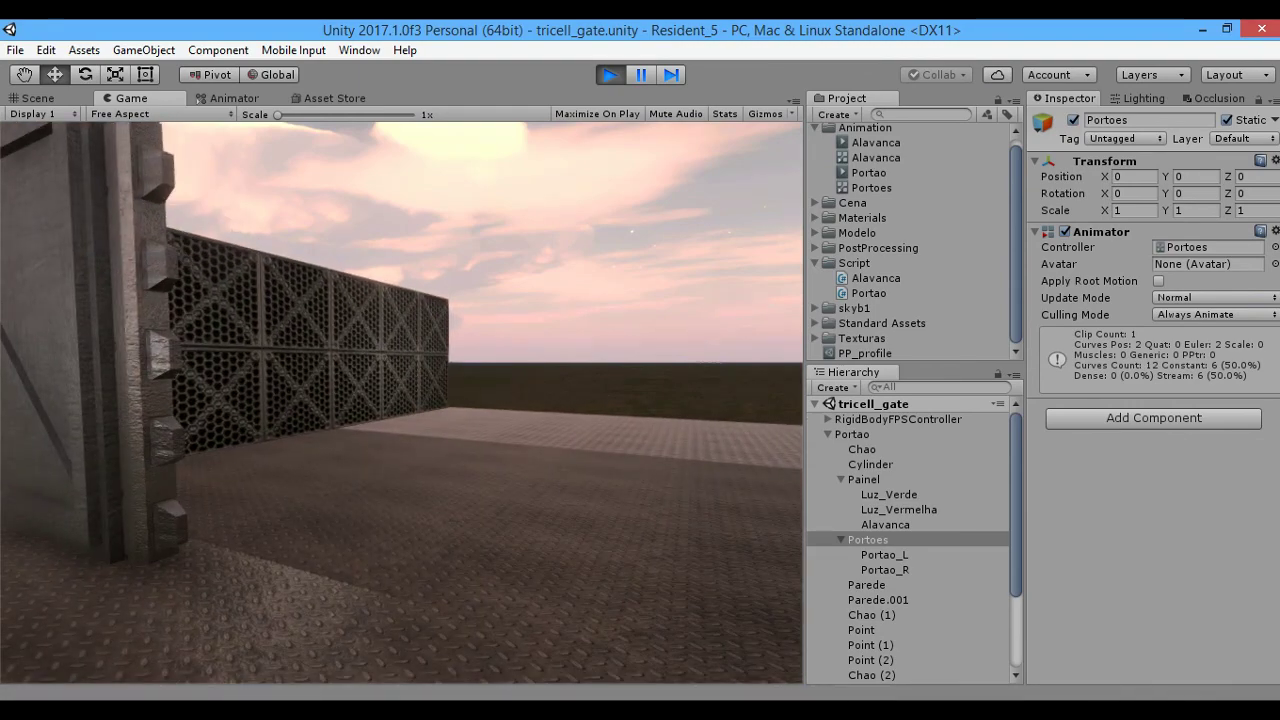
key("w")
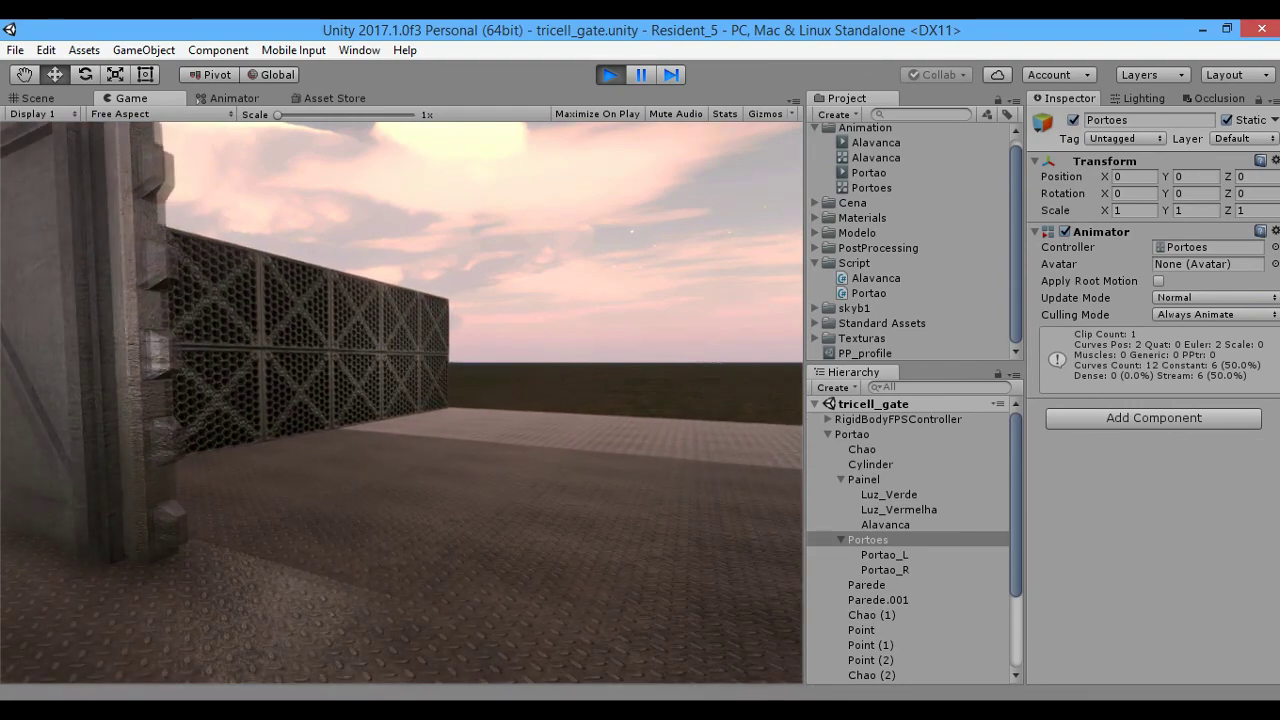
key("w")
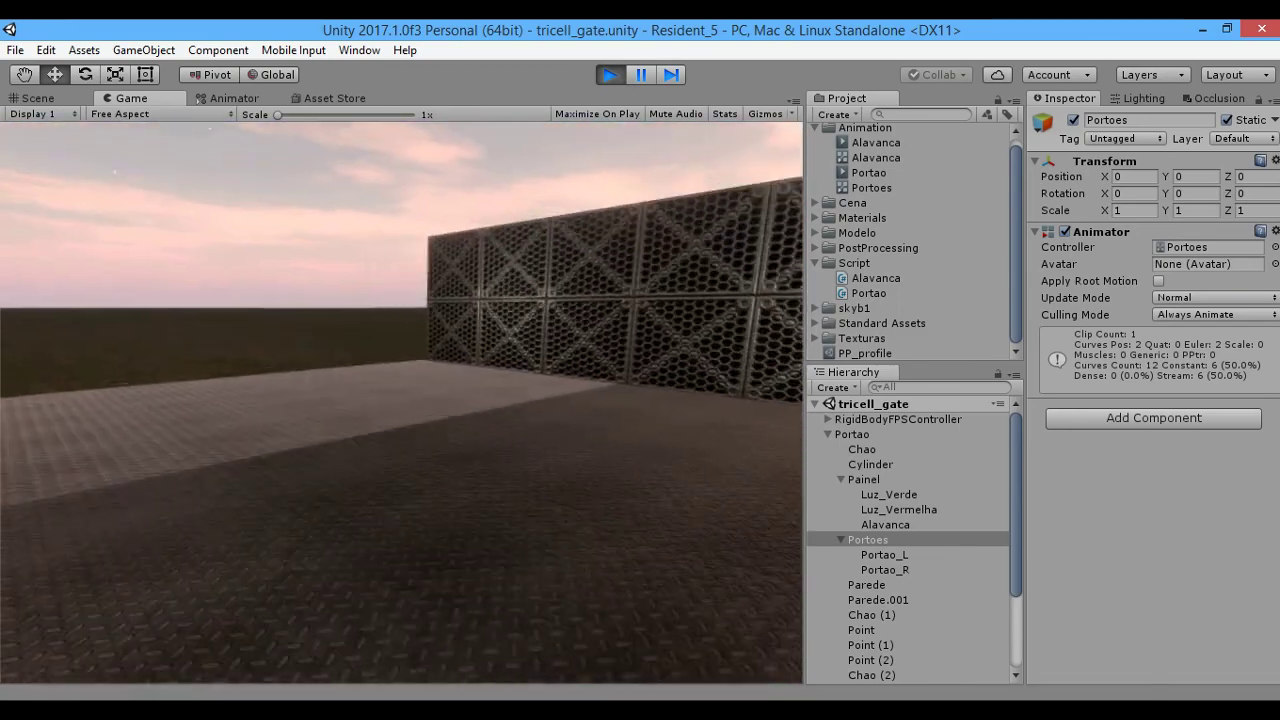
key("w")
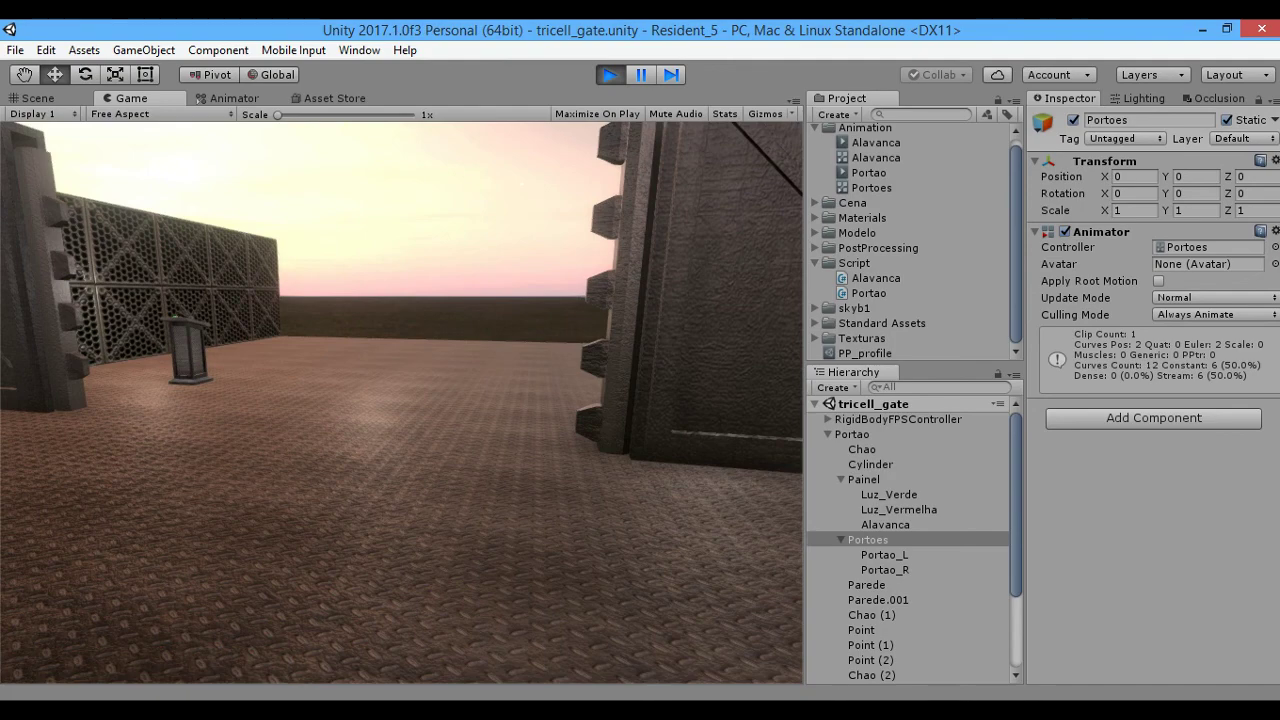
key("w")
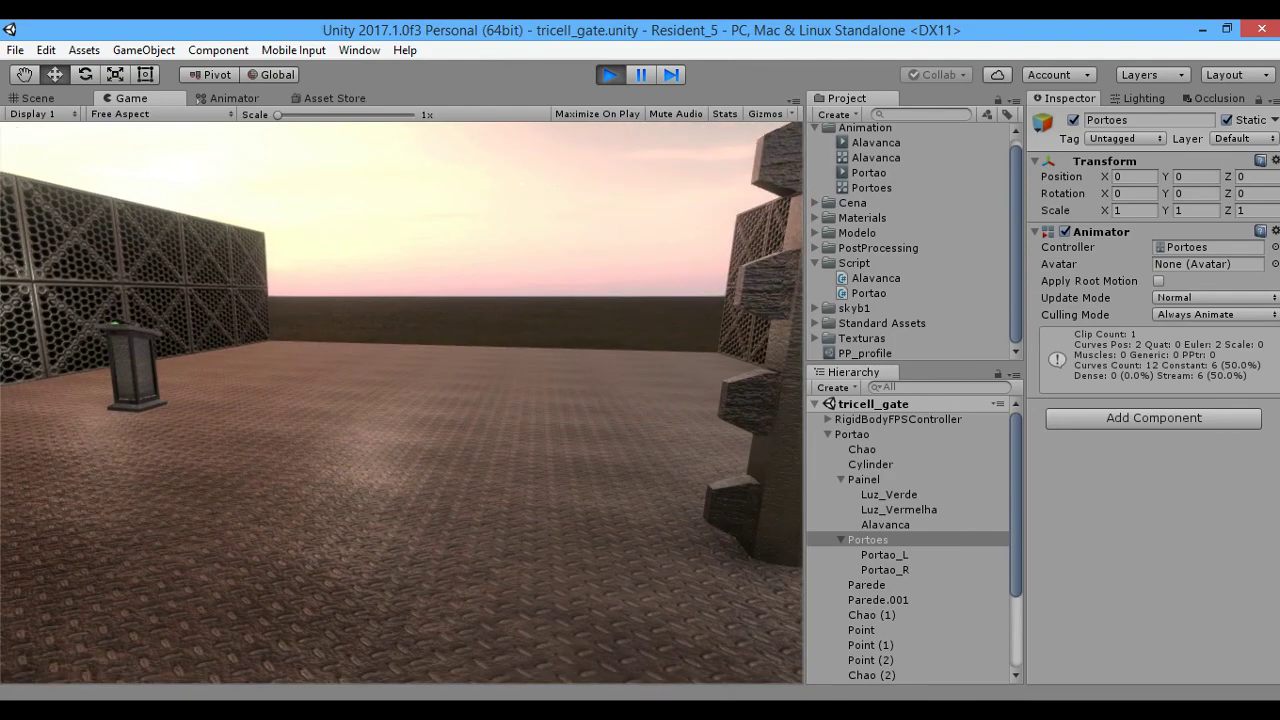